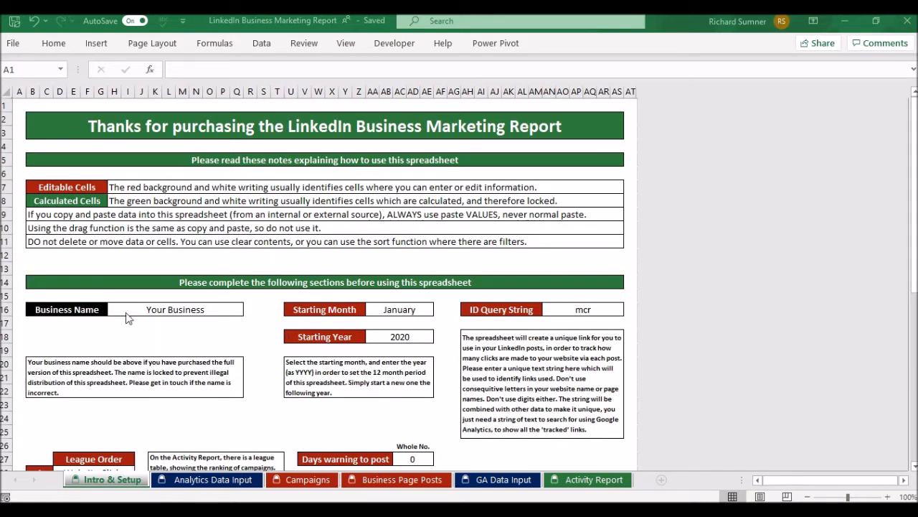
Step: Inspect the Starting Month and Starting Year cells in the setup section of the Intro & Setup sheet
click(429, 312)
click(439, 313)
click(441, 313)
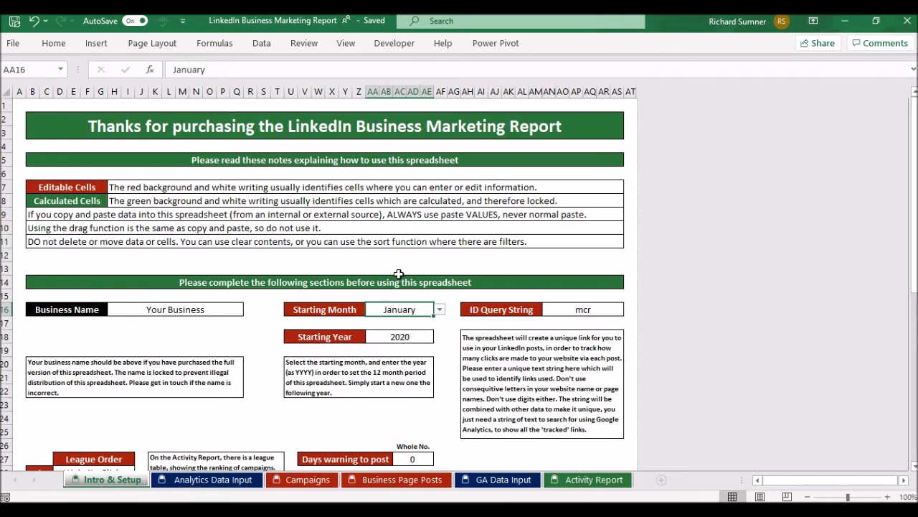
click(422, 343)
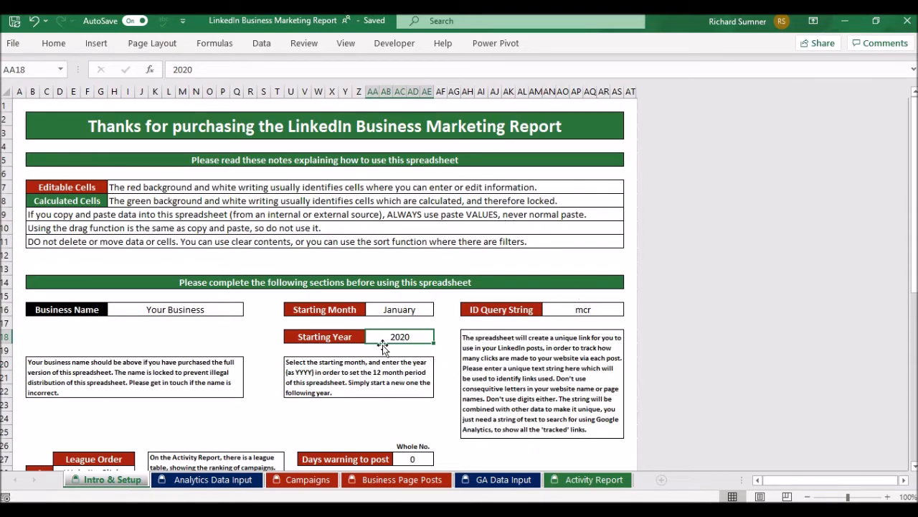
Step: Clear the criteria in positions 1 and 2 of the League Order table
scroll(383, 347, down, 2)
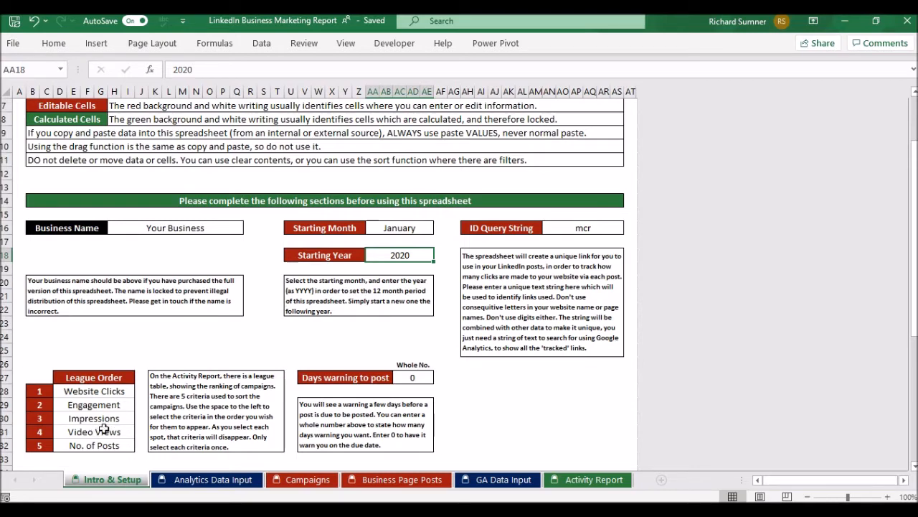
click(96, 391)
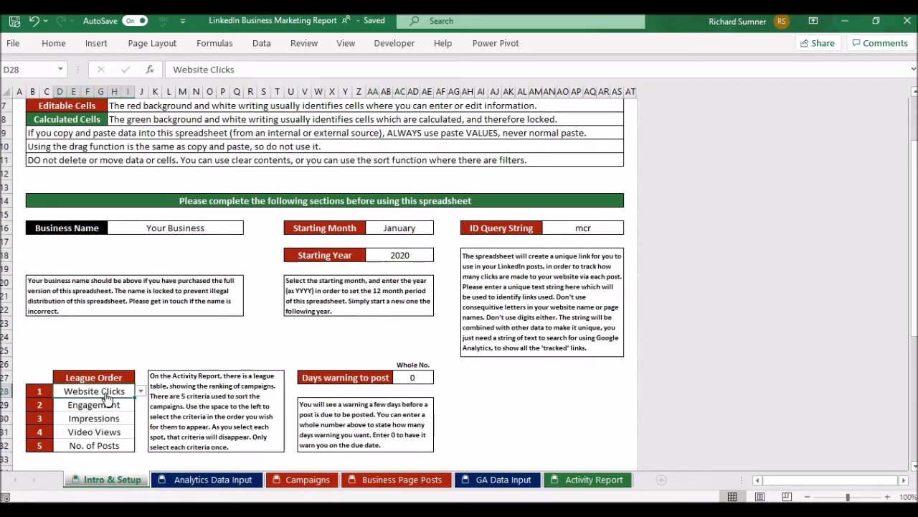
click(142, 393)
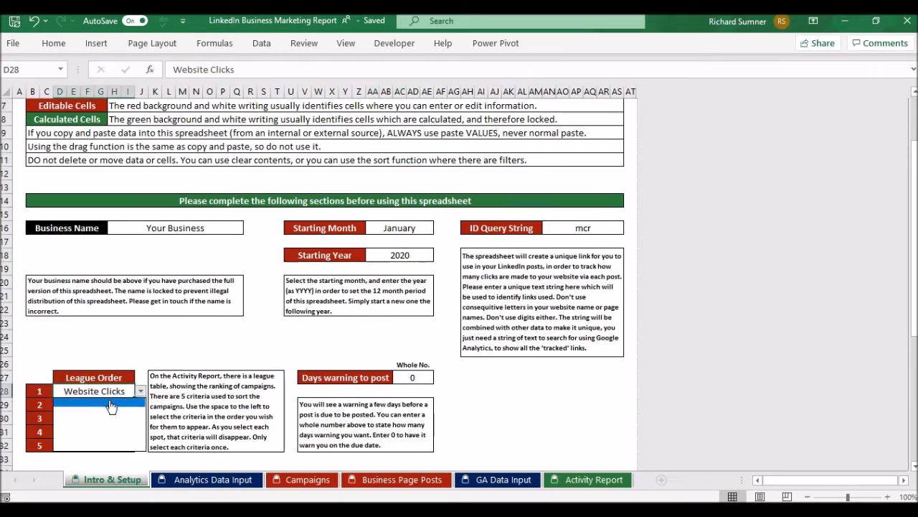
click(115, 394)
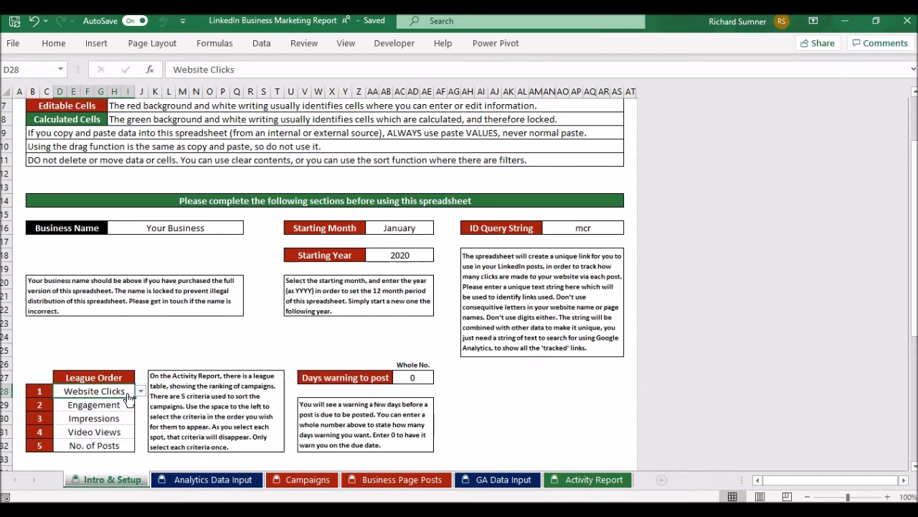
key(BackSpace)
key(Return)
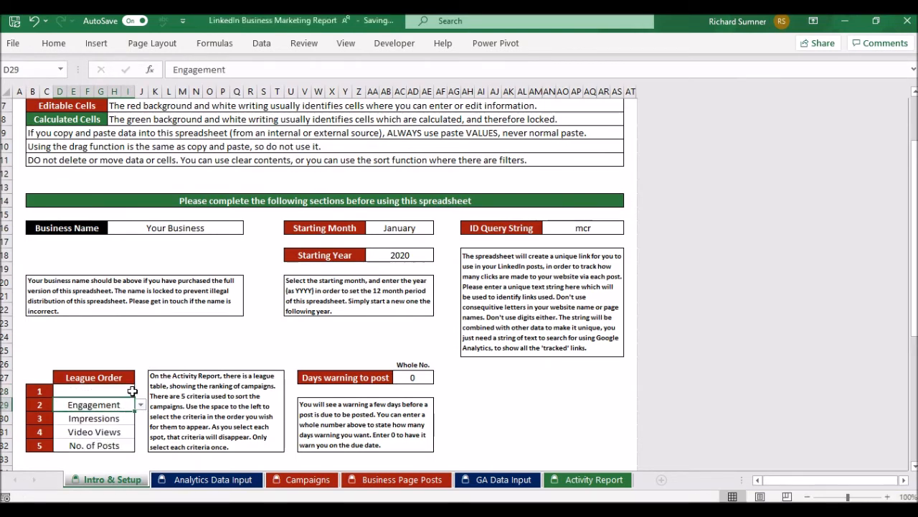
key(BackSpace)
key(Return)
Step: Set League Order position 1 to Engagement and position 2 to Website Clicks
click(129, 392)
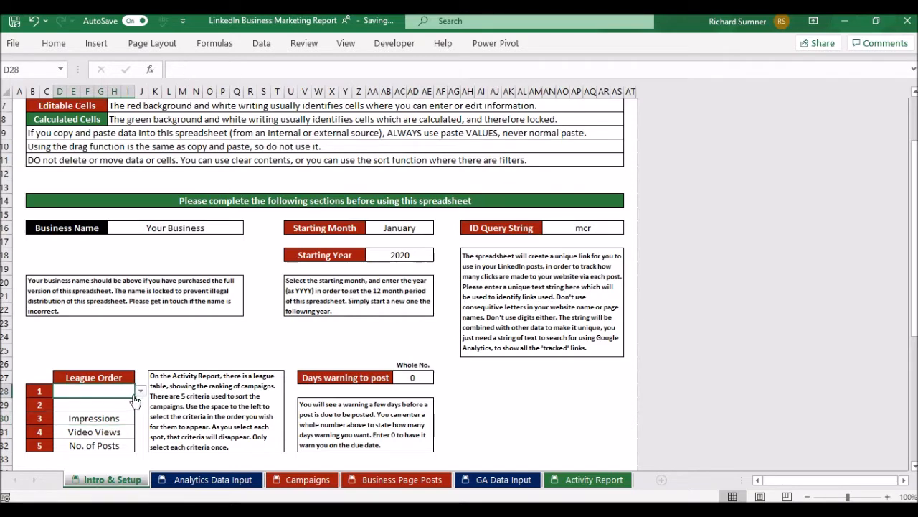
click(140, 393)
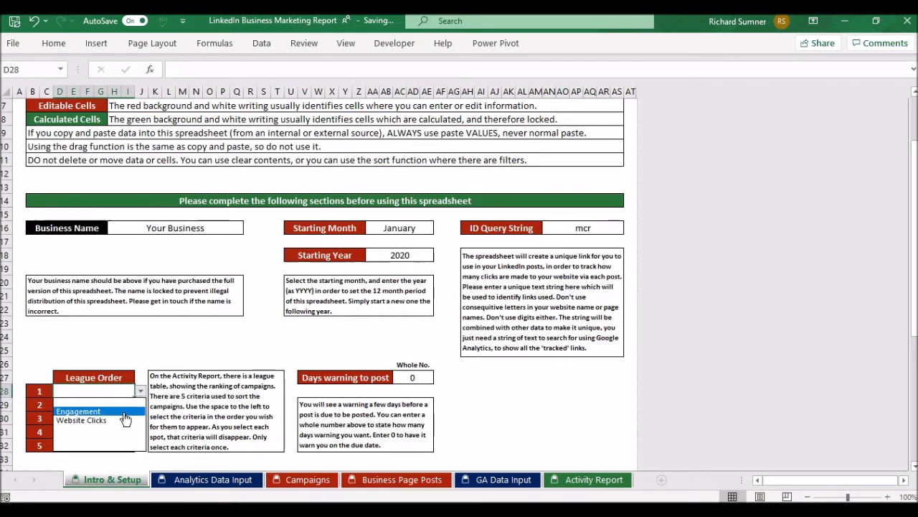
click(124, 411)
click(124, 407)
click(141, 405)
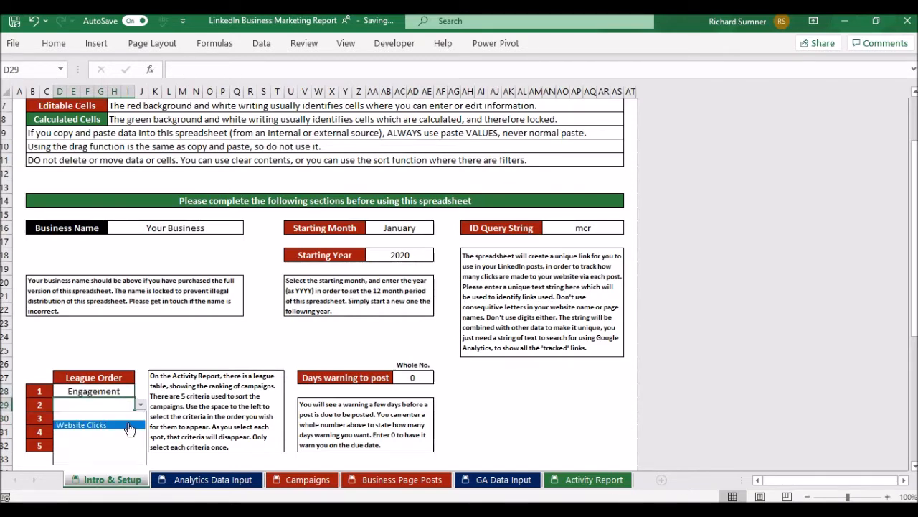
click(127, 423)
Step: Clear the first two League Order positions and reassign Website Clicks to position 1 and Engagement to position 2
key(Delete)
click(113, 395)
key(Delete)
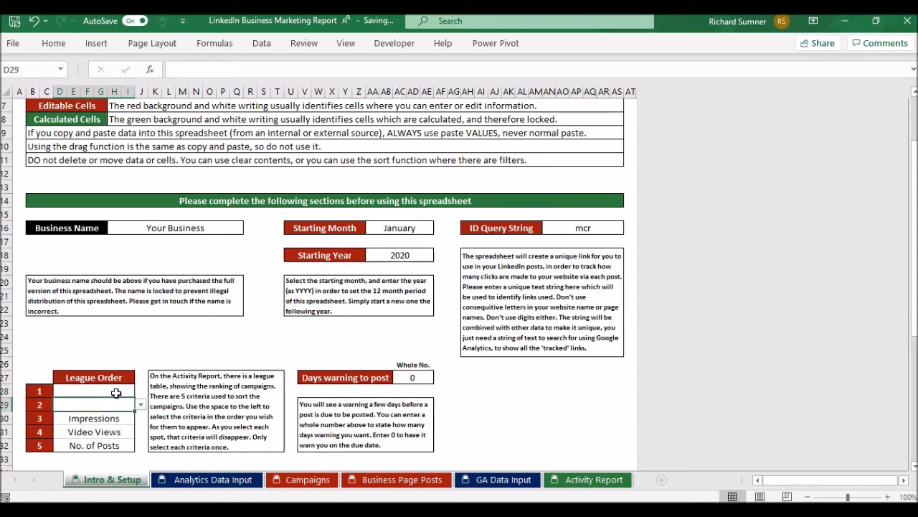
click(140, 391)
click(123, 421)
click(123, 408)
click(140, 405)
click(83, 419)
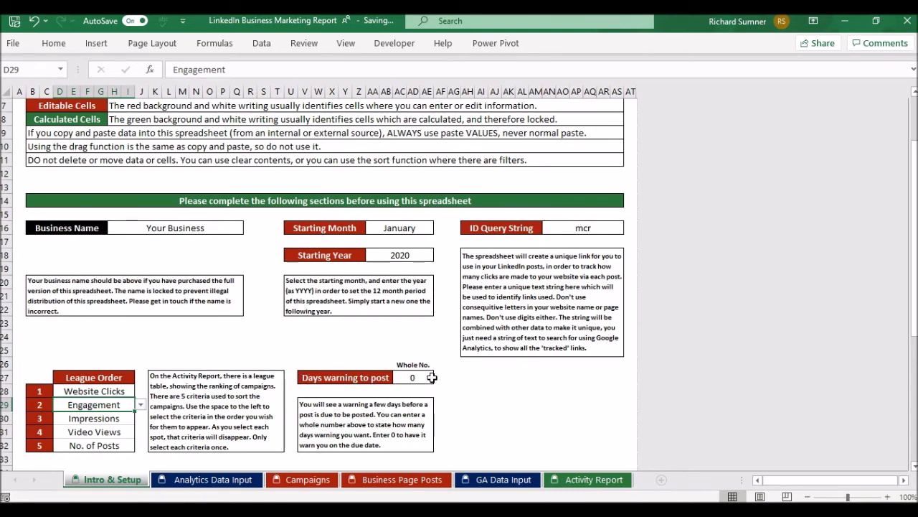
Step: Switch to Chrome and load the spreadsheetsolutions.biz home page with the query string ?10100 appended to its address
scroll(602, 187, down, 1)
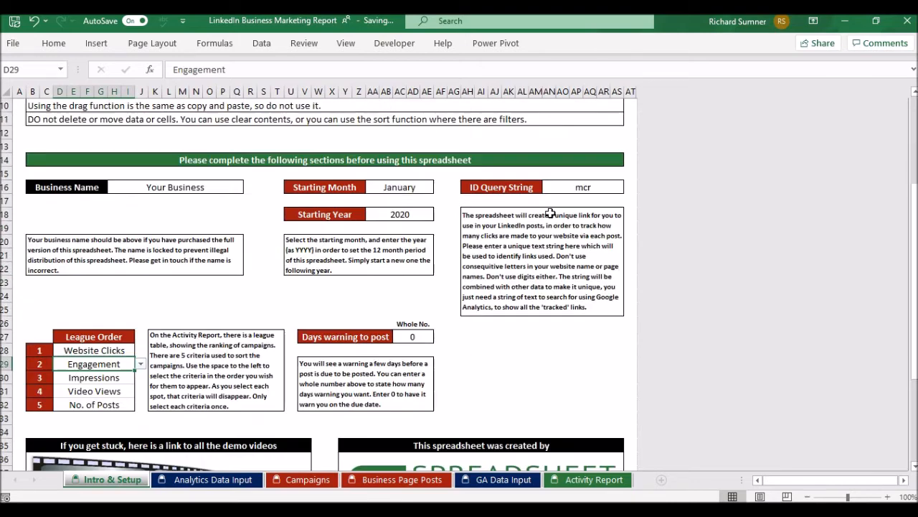
scroll(551, 212, up, 1)
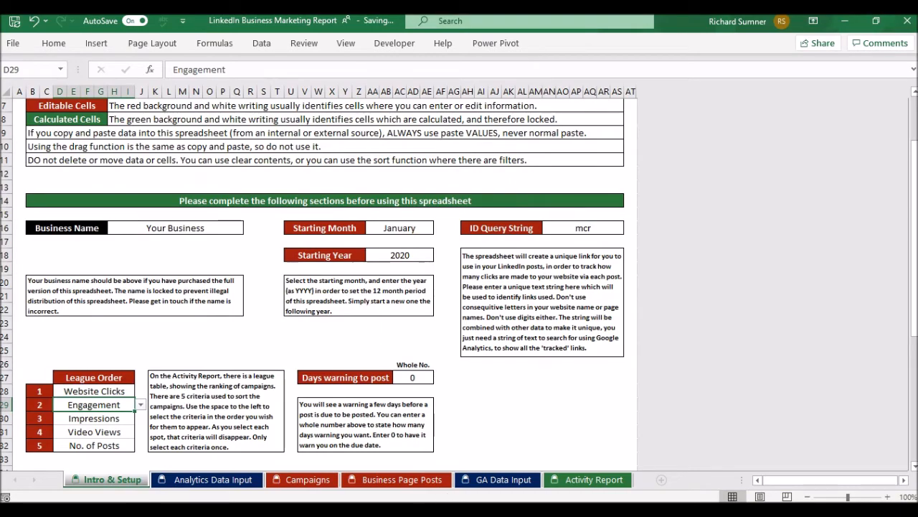
click(361, 510)
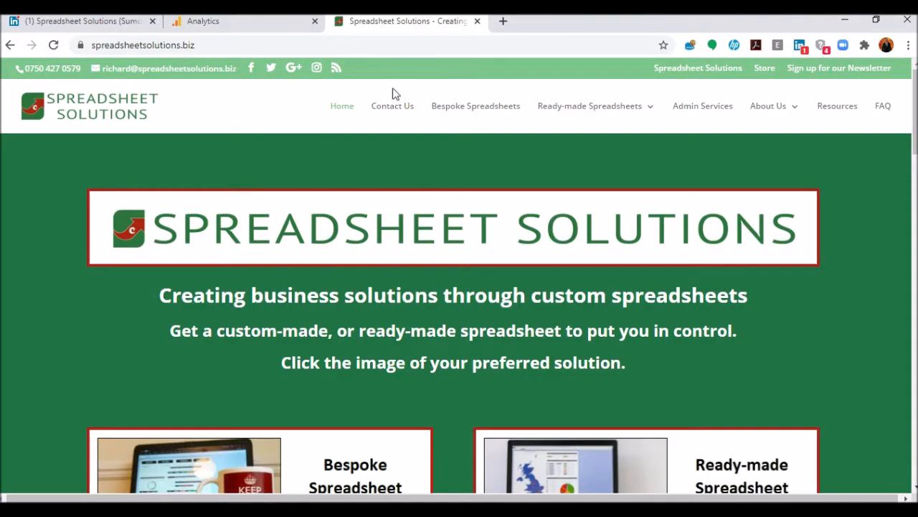
click(218, 48)
click(219, 47)
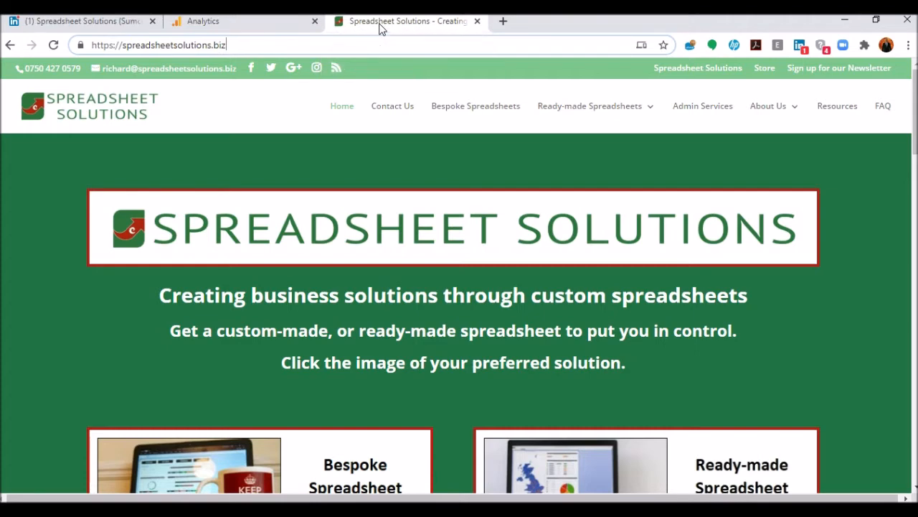
text(?)
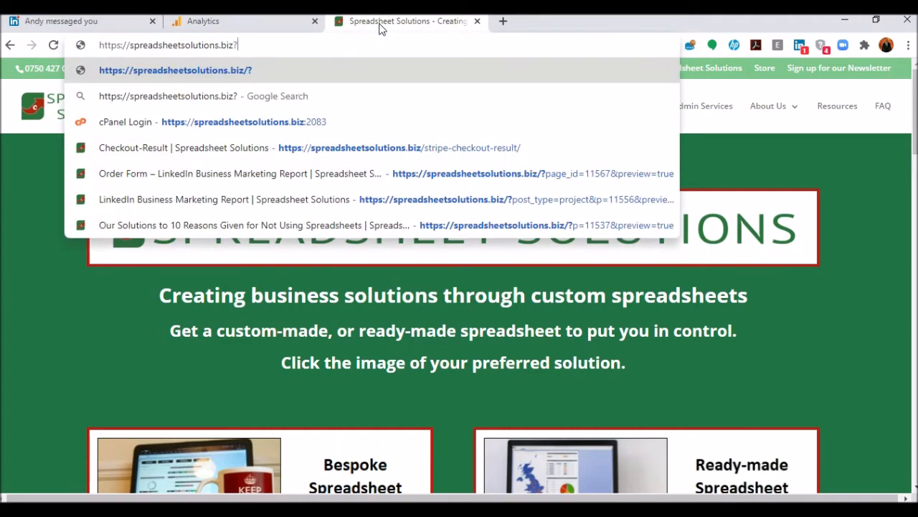
text(10100)
key(Return)
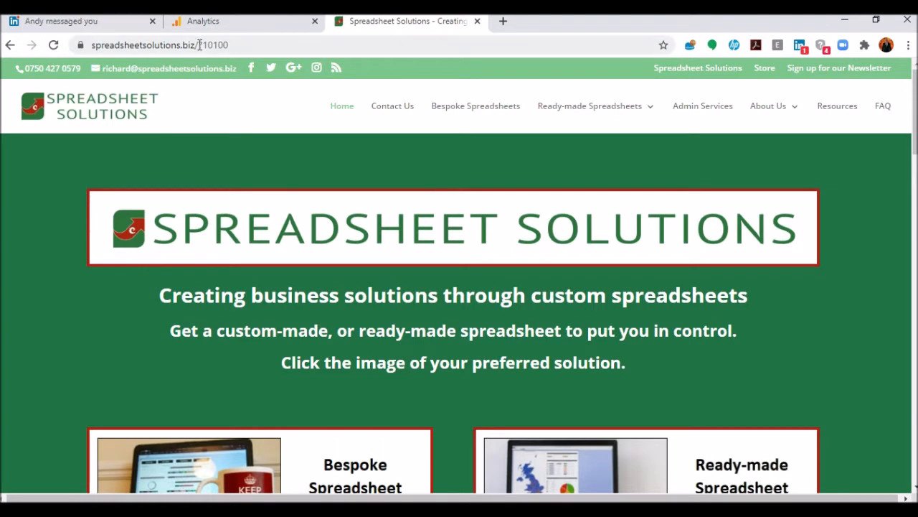
Step: Remove the query string from the site address, reload the plain home page, and switch back to the Excel workbook
drag(199, 44, 296, 44)
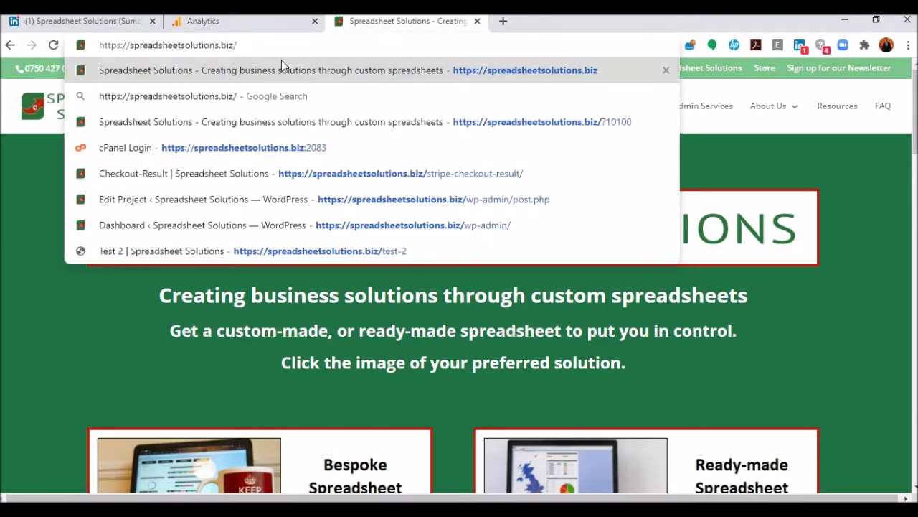
click(281, 60)
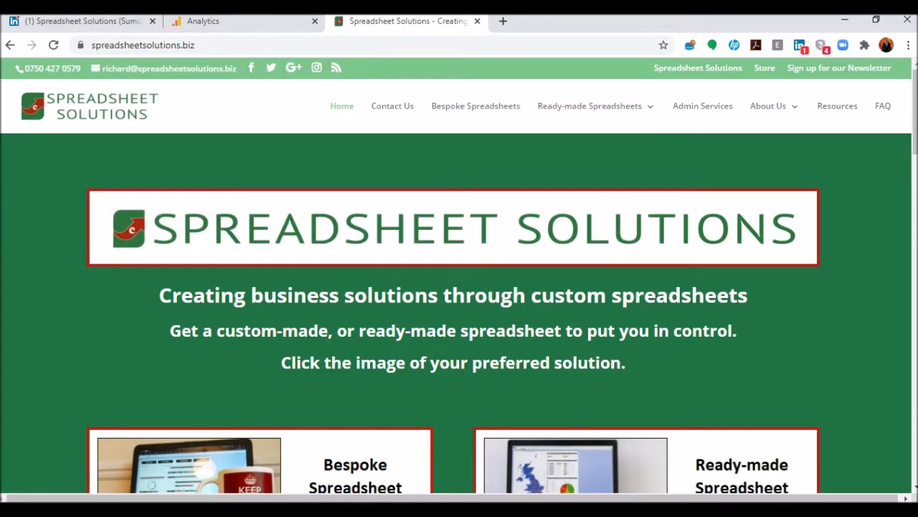
click(258, 509)
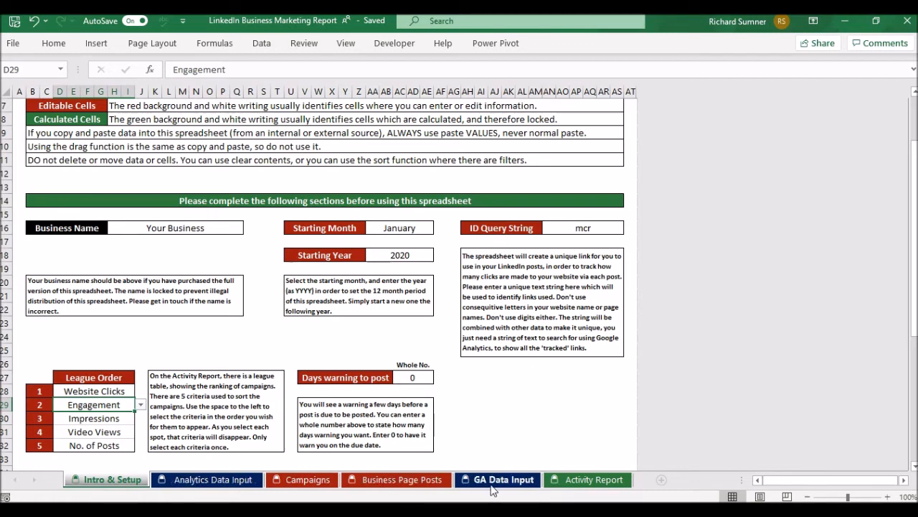
Step: Open the Campaigns sheet, review the campaign list, and select the All Posts column from D11 to the table's last row
click(309, 483)
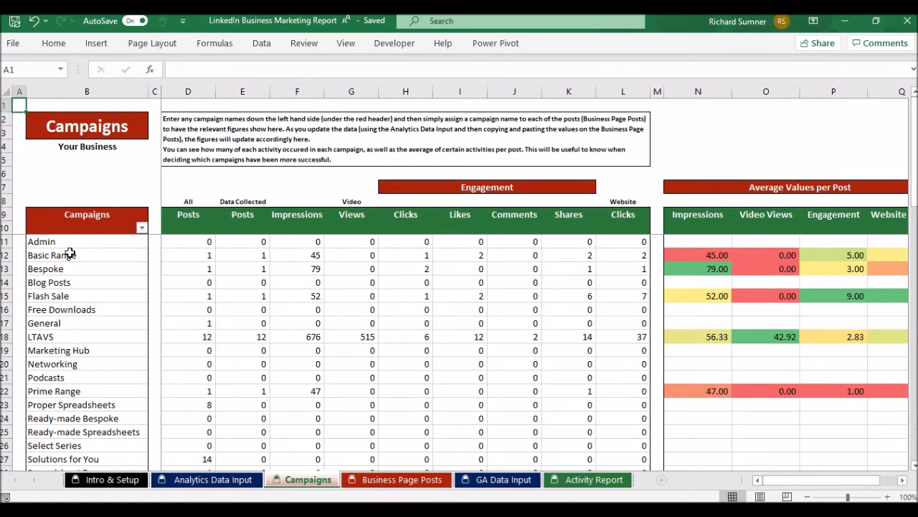
scroll(70, 254, down, 4)
click(84, 282)
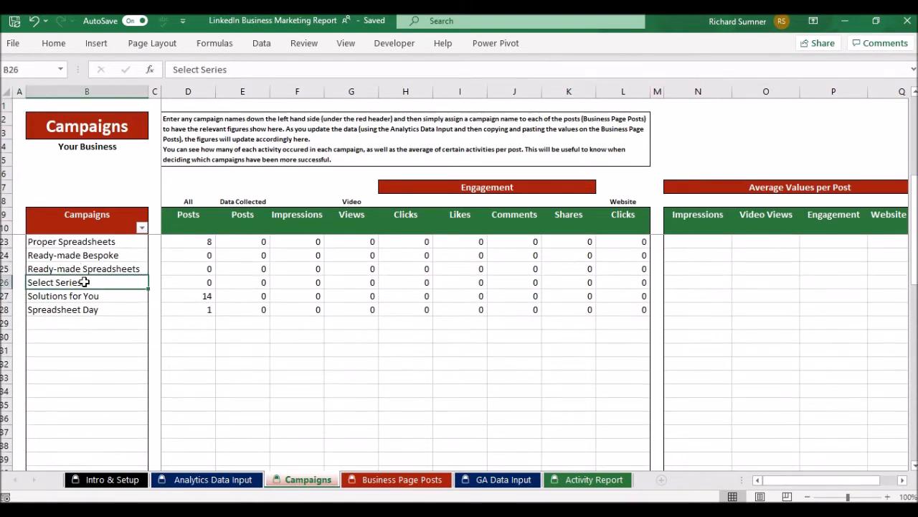
key(Right)
key(Right)
key(ctrl+Up)
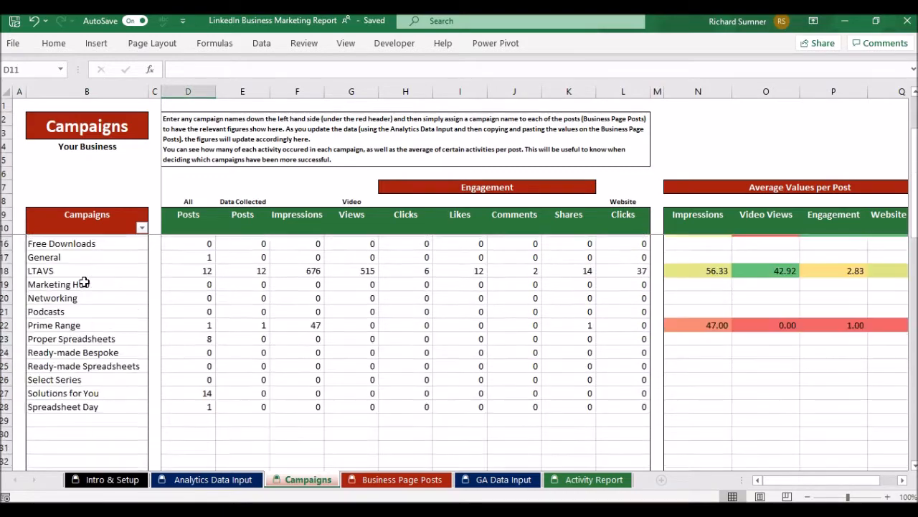
key(ctrl+shift+Down)
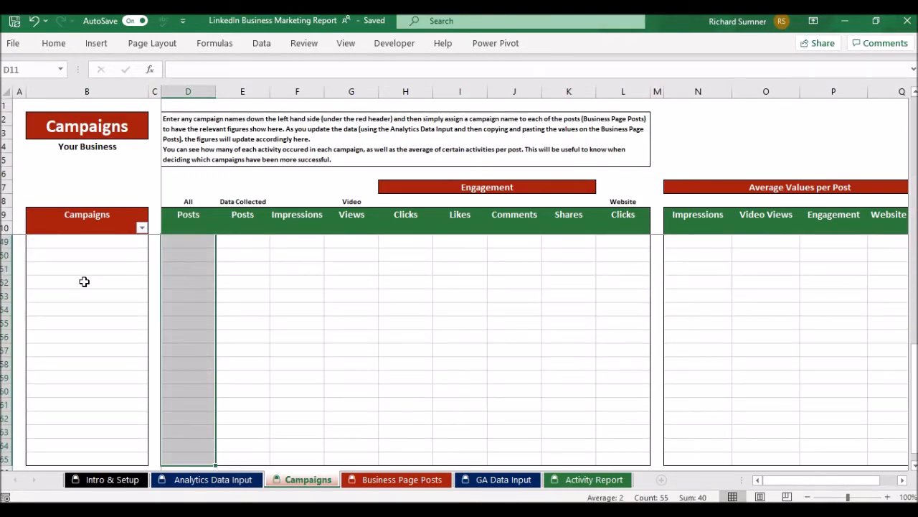
Step: Return the selection to cell A1 at the start of the Campaigns sheet
key(Up)
key(Down)
key(Up)
key(Up)
key(Up)
key(Up)
key(Up)
key(Up)
key(Up)
key(Left)
key(Left)
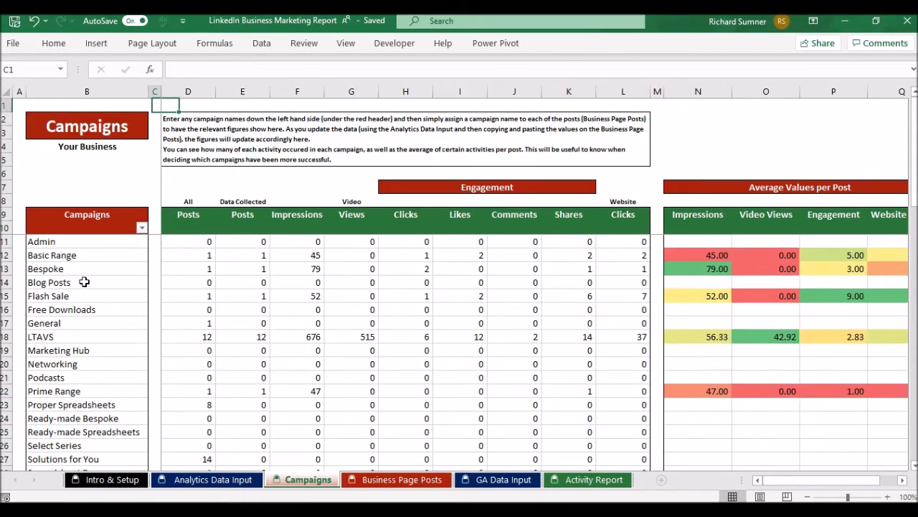
key(Left)
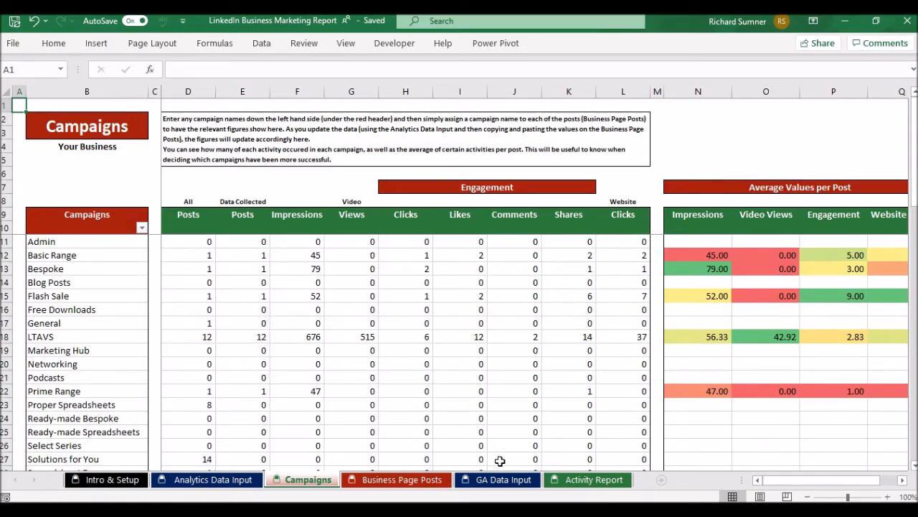
Step: Open the Business Page Posts sheet and check the line number choices for the first empty row, B51, without selecting one
click(394, 487)
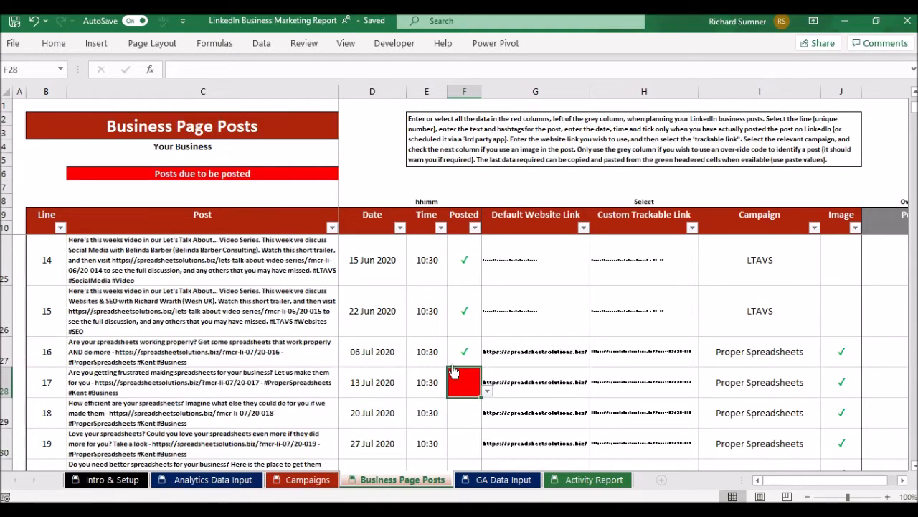
scroll(382, 307, down, 3)
scroll(382, 307, down, 6)
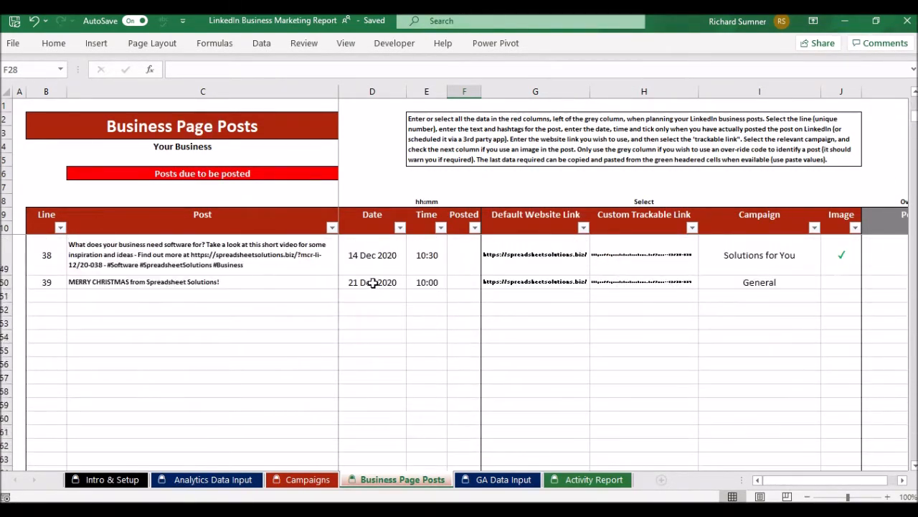
click(45, 297)
click(74, 297)
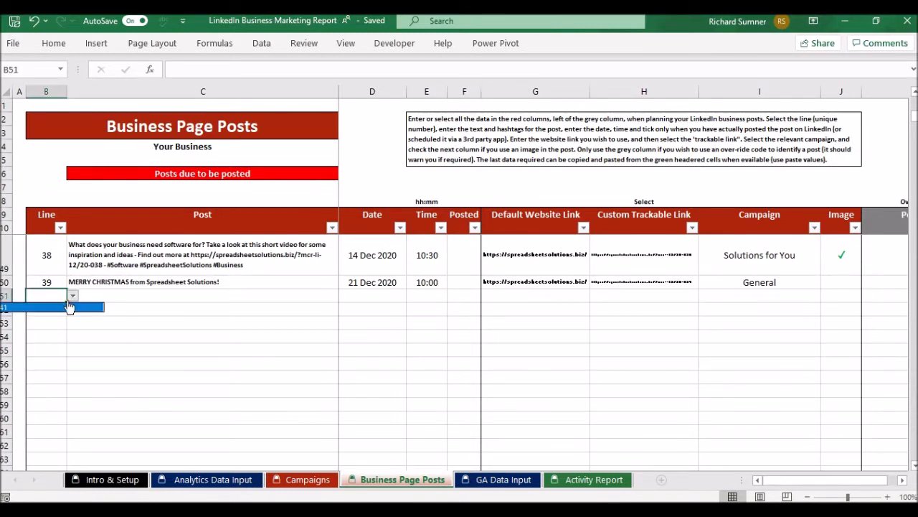
click(117, 296)
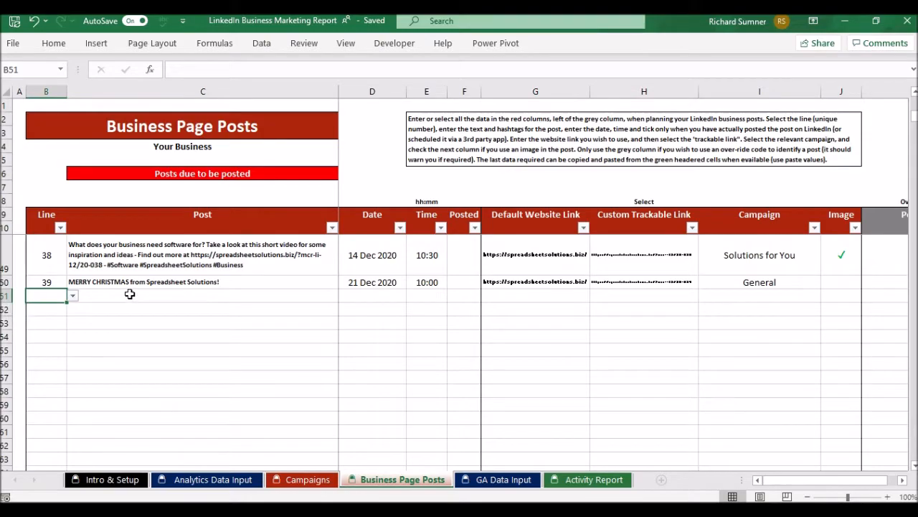
Step: Review the line numbers, texts and dates of the listed posts, ending at the first empty row
scroll(122, 294, up, 5)
scroll(129, 290, up, 7)
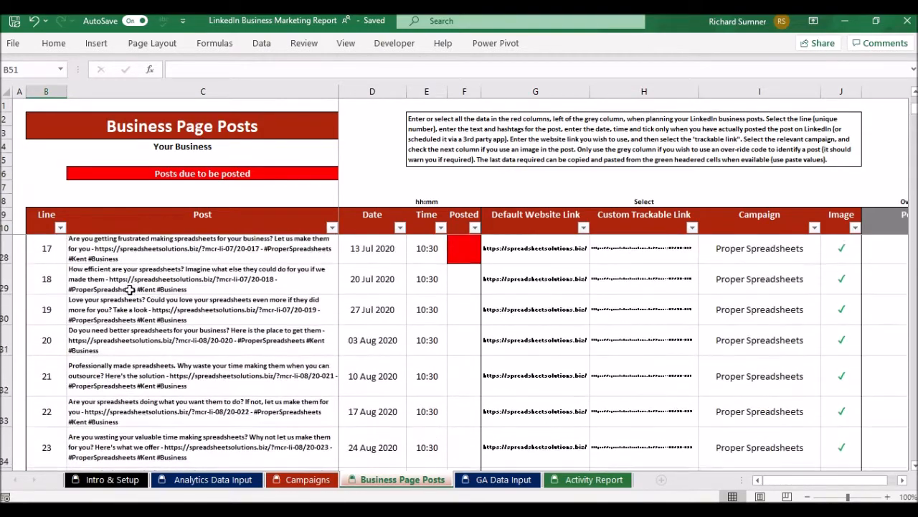
scroll(131, 281, down, 4)
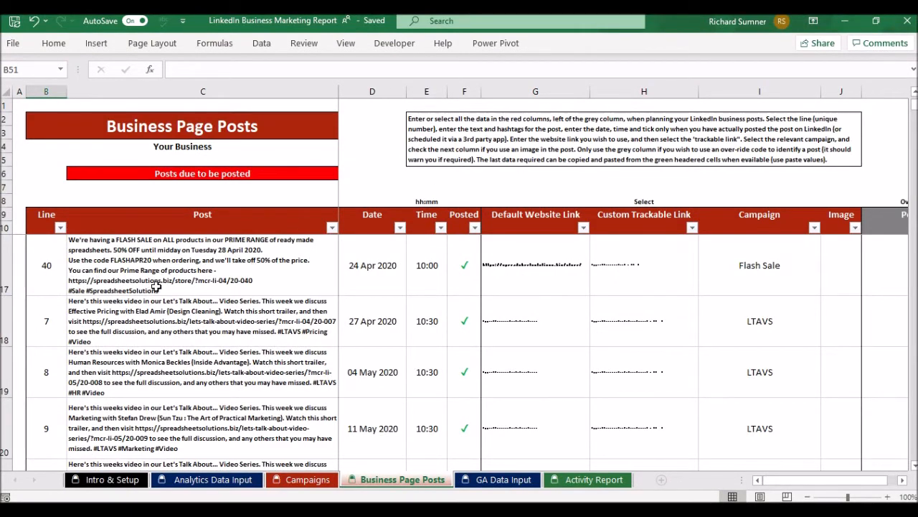
scroll(156, 285, down, 10)
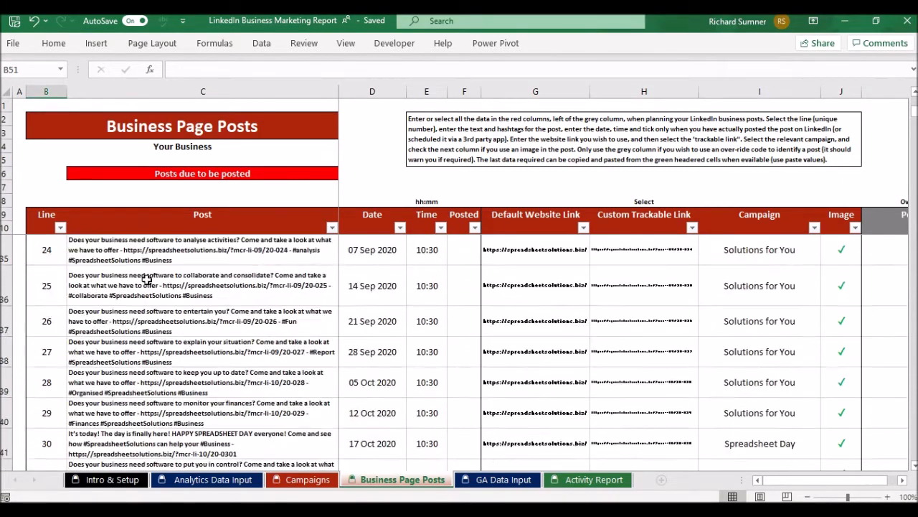
scroll(61, 380, down, 1)
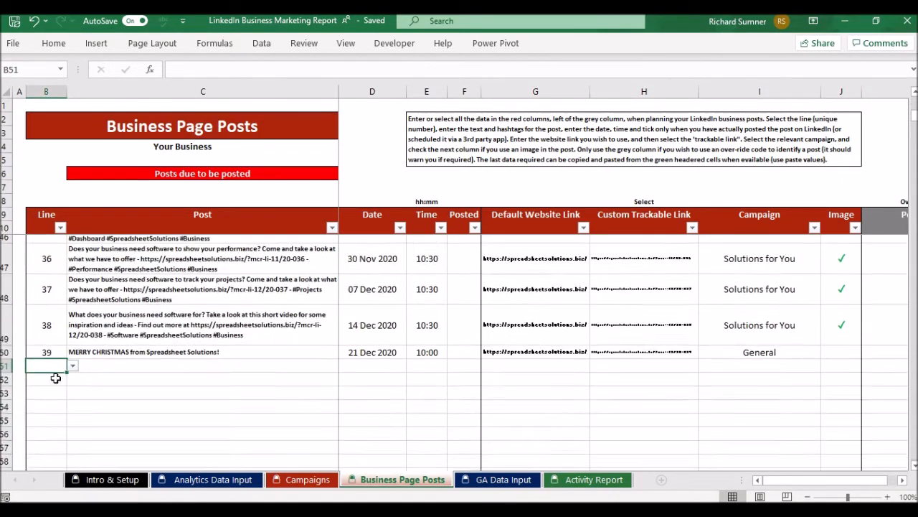
Step: Assign line number 41 to the first empty row and enter "Hey LinkedIn.." as its post text in C51
click(72, 356)
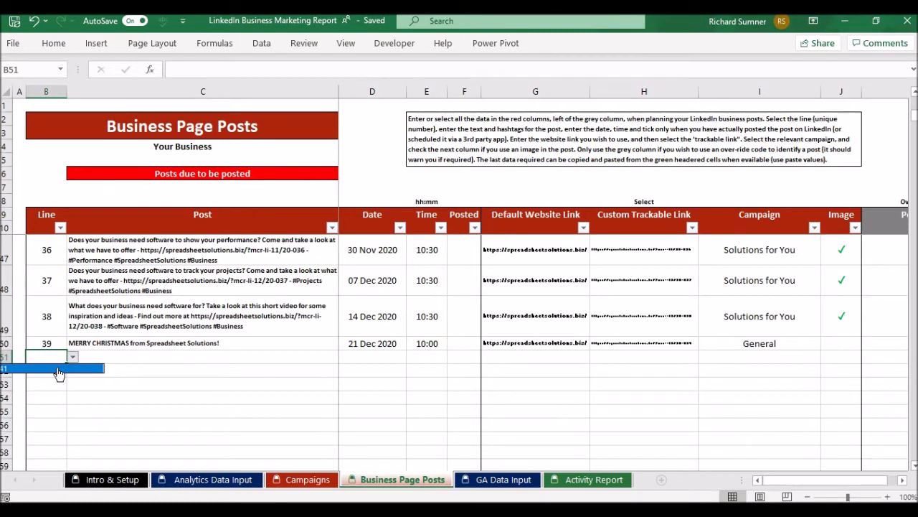
click(59, 370)
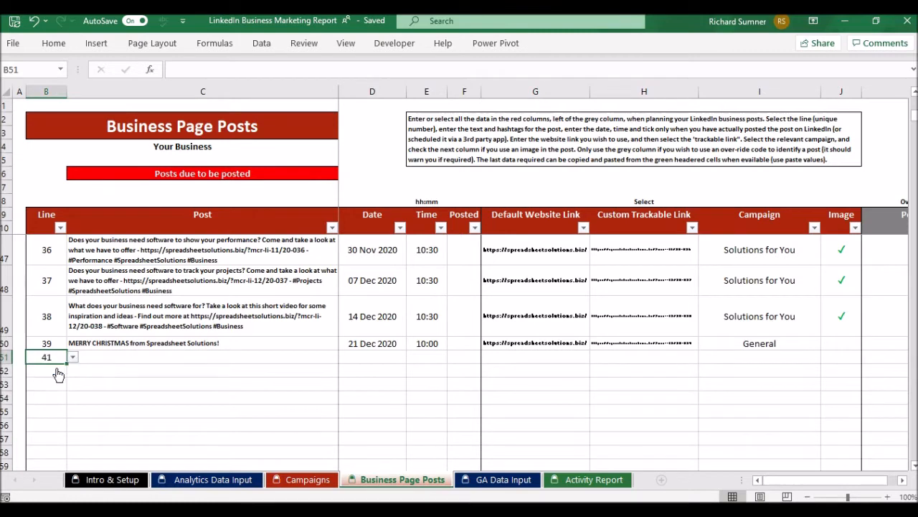
click(117, 360)
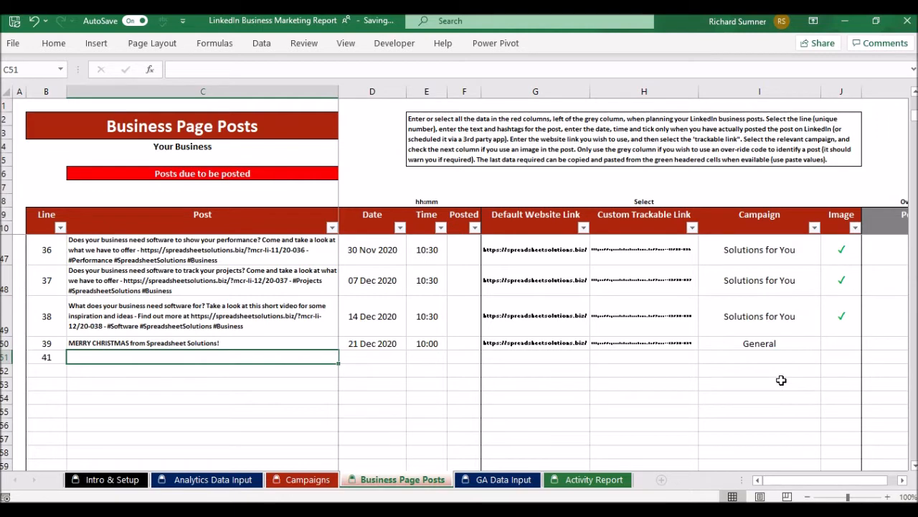
text(Hey LinkedIn..)
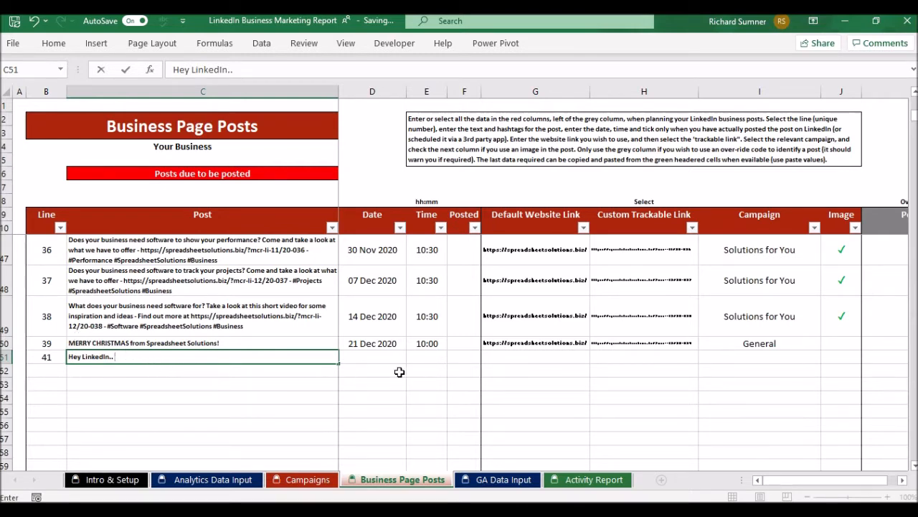
Step: Select G51 for the default website link, switch to the browser and copy the spreadsheetsolutions.biz home page address
click(521, 356)
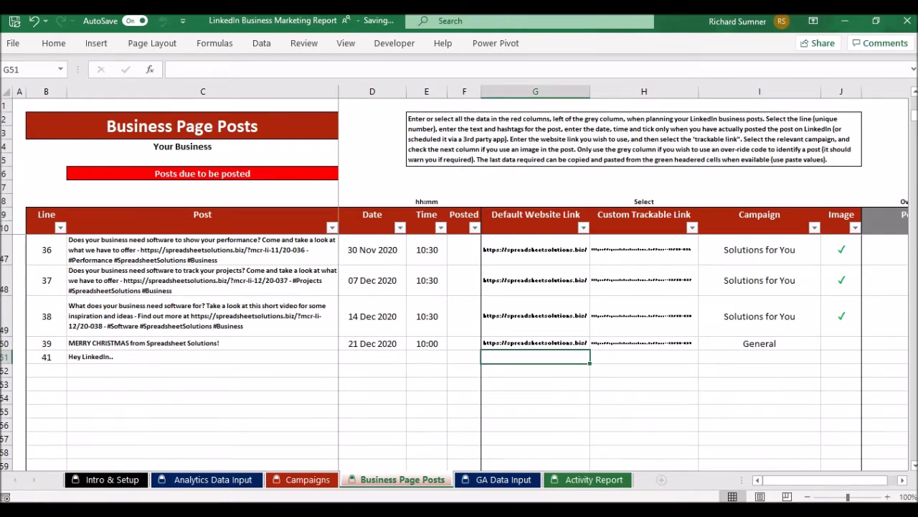
click(255, 508)
drag(209, 46, 74, 62)
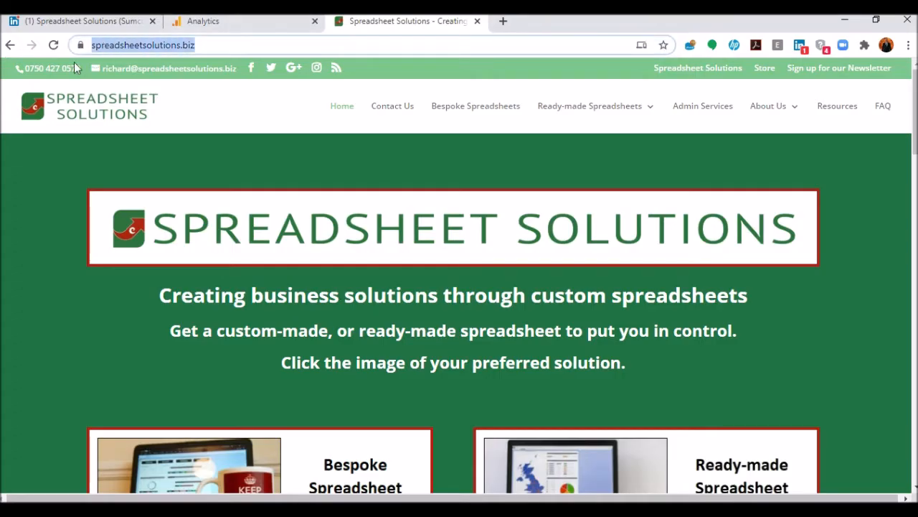
right_click(165, 46)
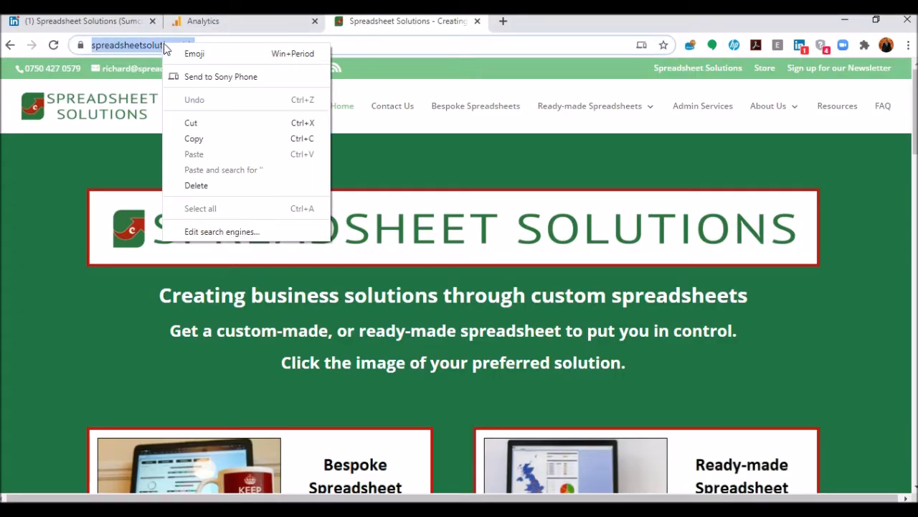
click(195, 139)
key(alt+Tab)
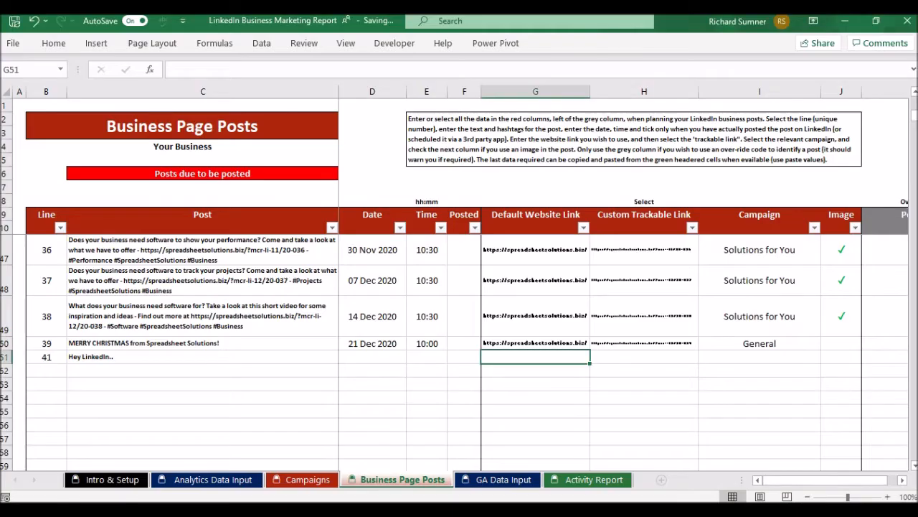
click(372, 68)
right_click(373, 68)
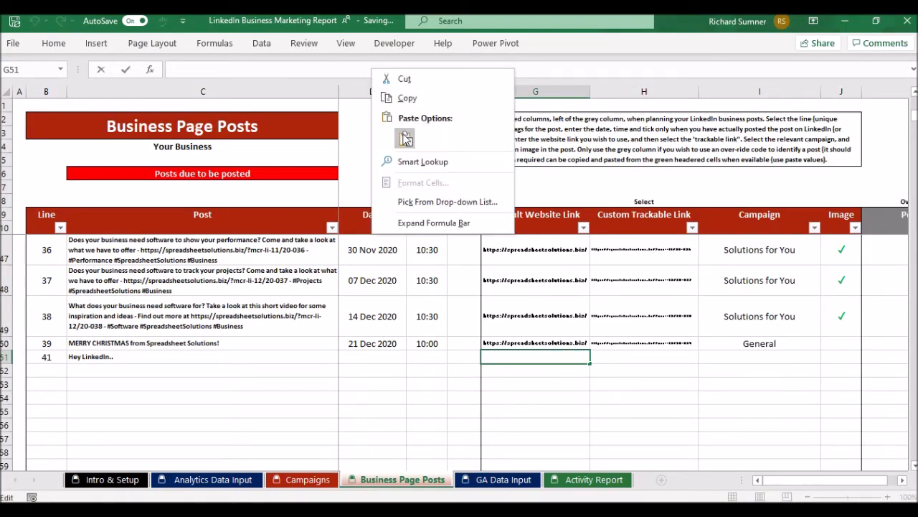
click(381, 133)
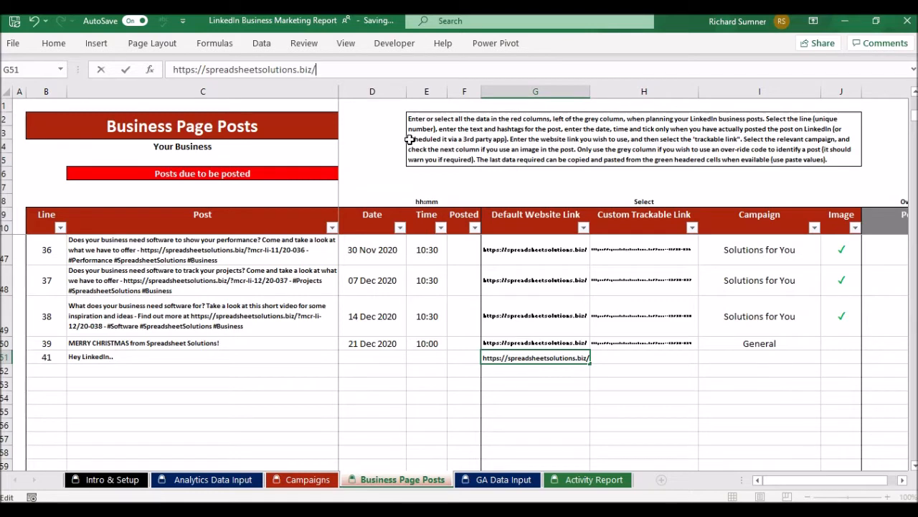
key(Return)
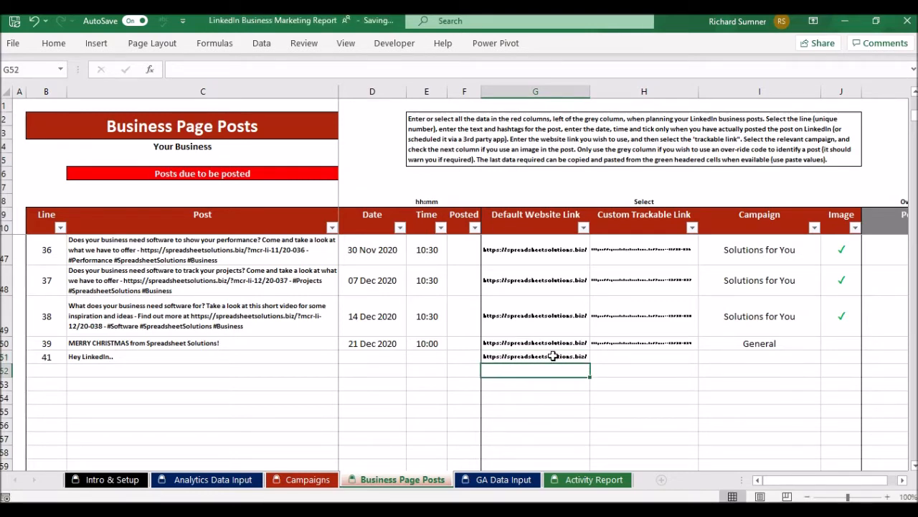
click(622, 357)
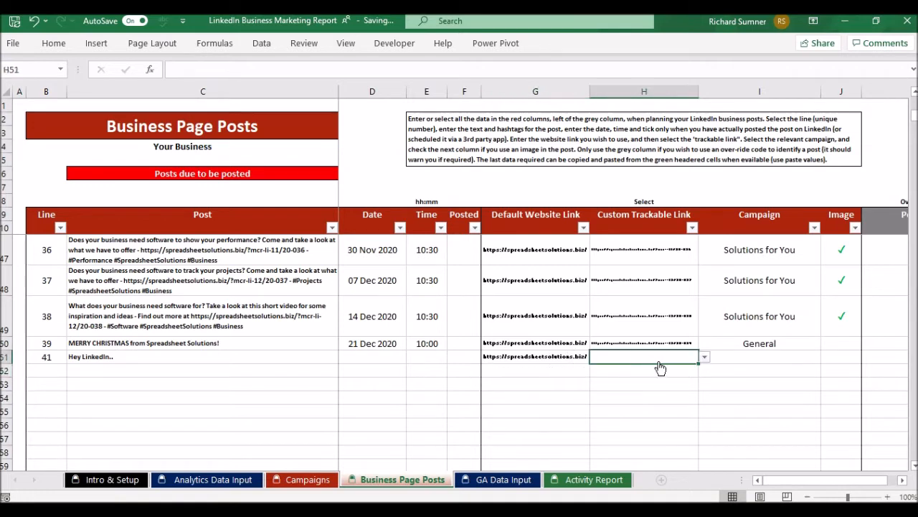
click(705, 357)
click(705, 361)
Step: Schedule the line 41 post for 13 July 2020 at 16:00 in its Date and Time cells
click(369, 358)
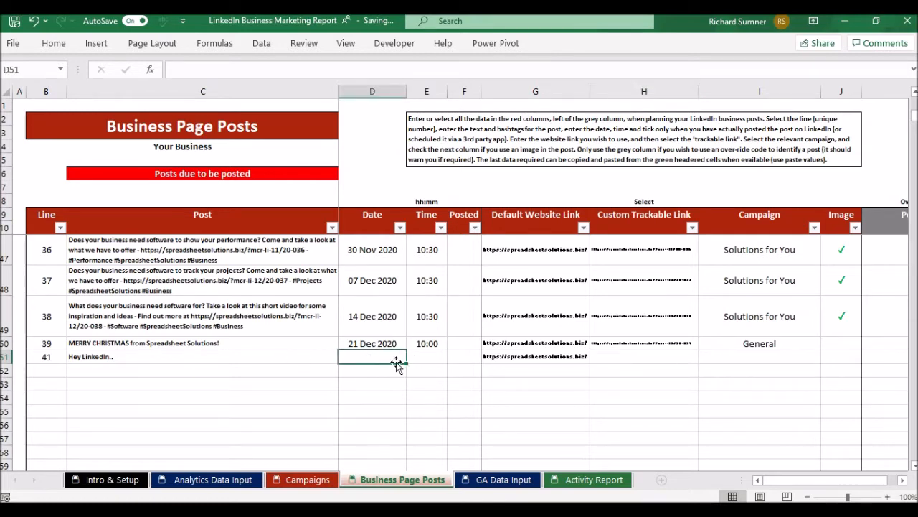
text(13 july)
key(Tab)
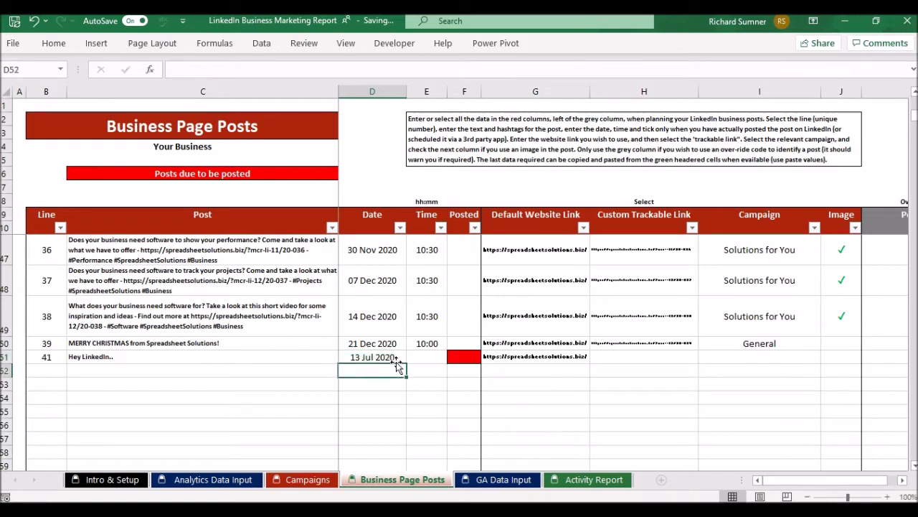
text(1)
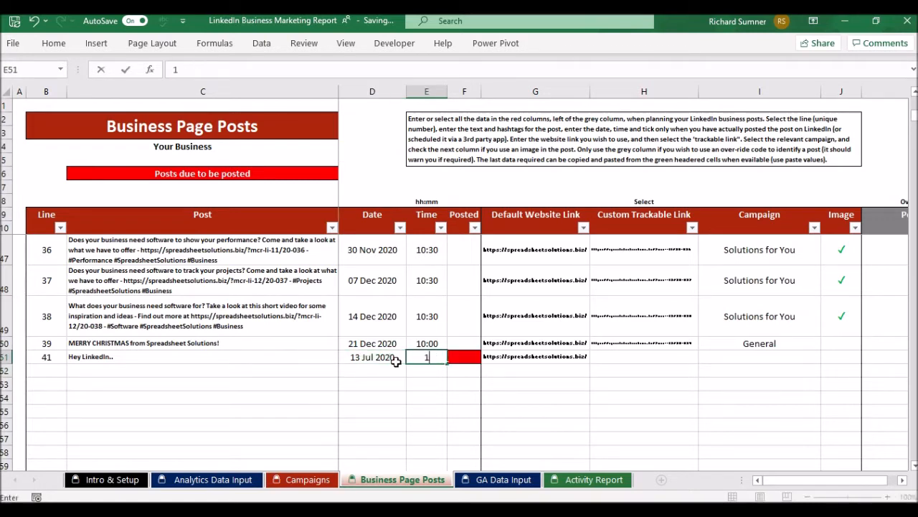
text(6:00)
key(Return)
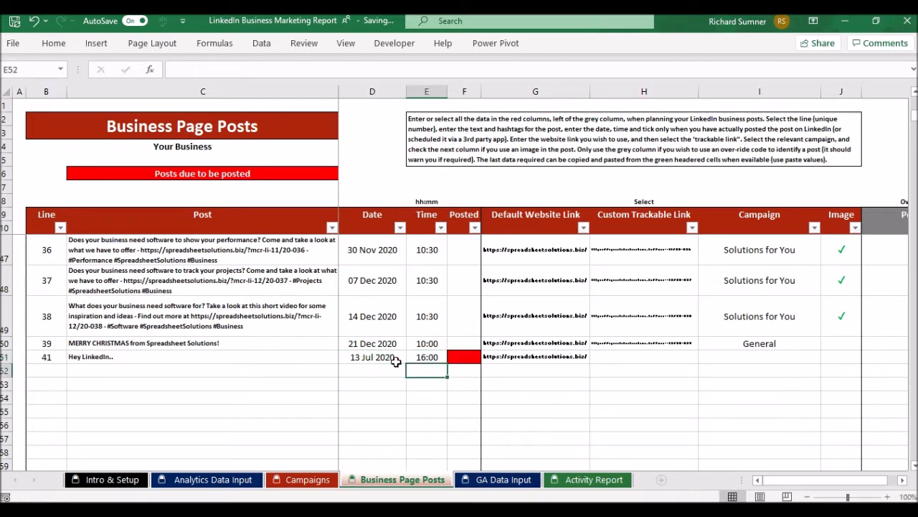
Step: Tick the Posted cell F51 for line 41 and clear the tick again
click(463, 356)
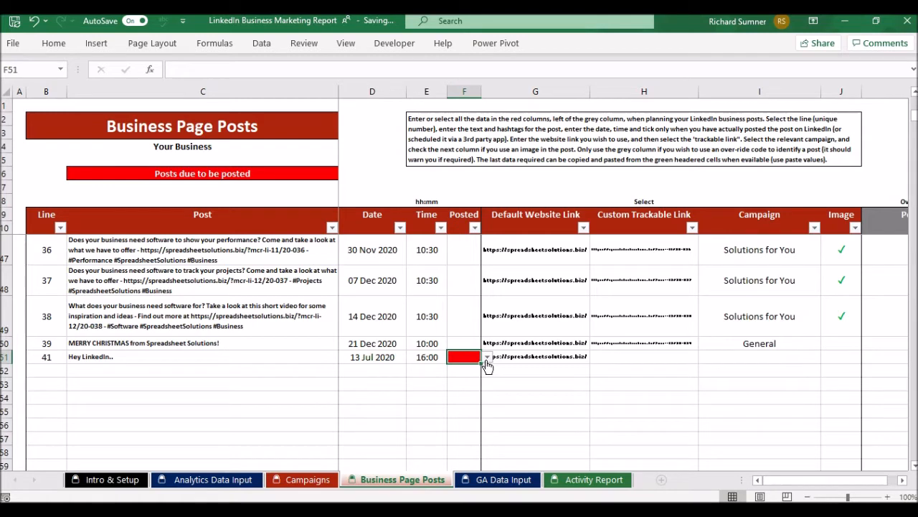
click(486, 358)
click(462, 378)
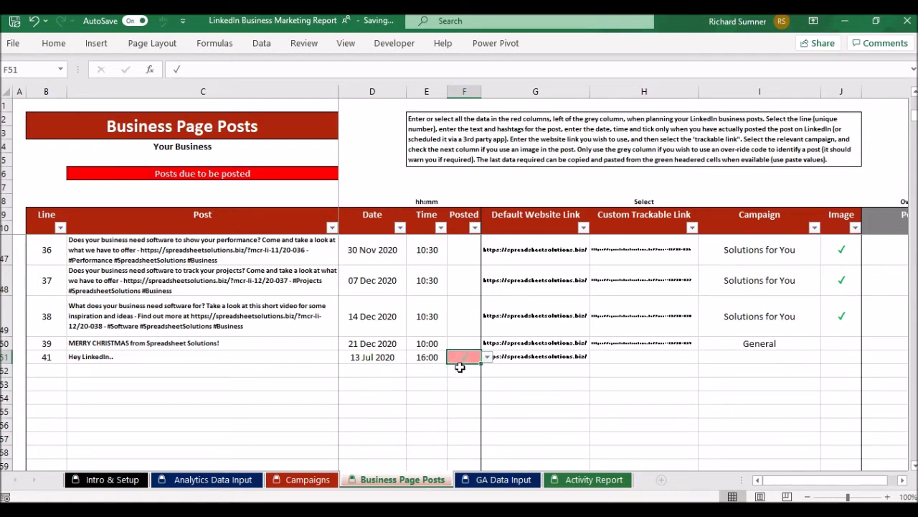
key(Delete)
click(474, 370)
Step: Assign the Bespoke campaign to the line 41 post and tick its Image cell
click(782, 357)
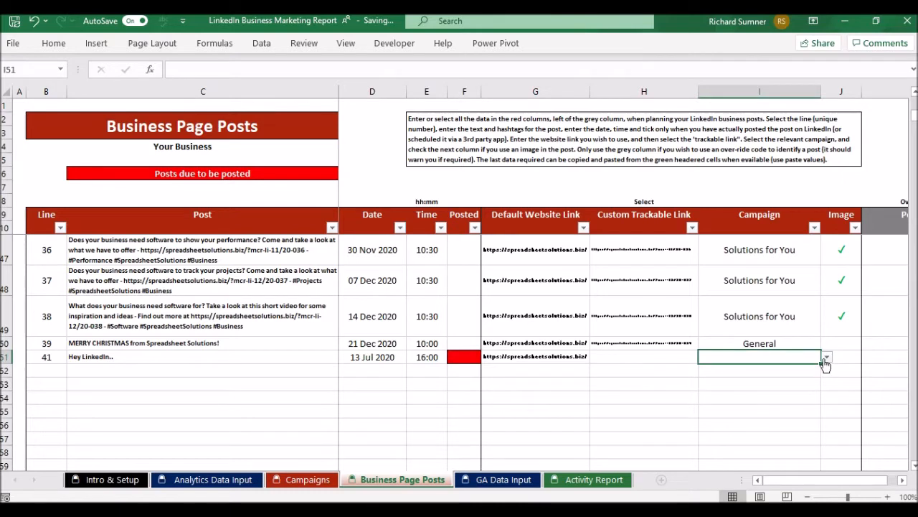
click(827, 357)
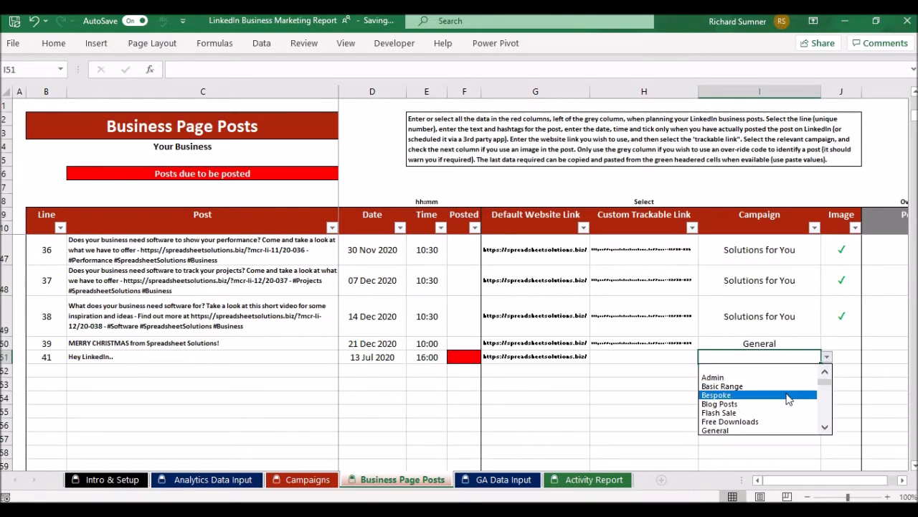
click(789, 395)
click(843, 358)
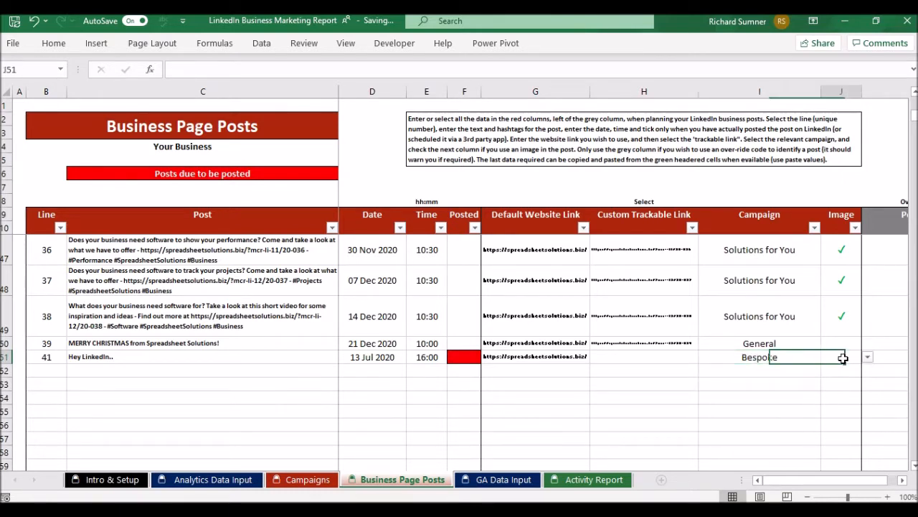
click(867, 357)
click(841, 381)
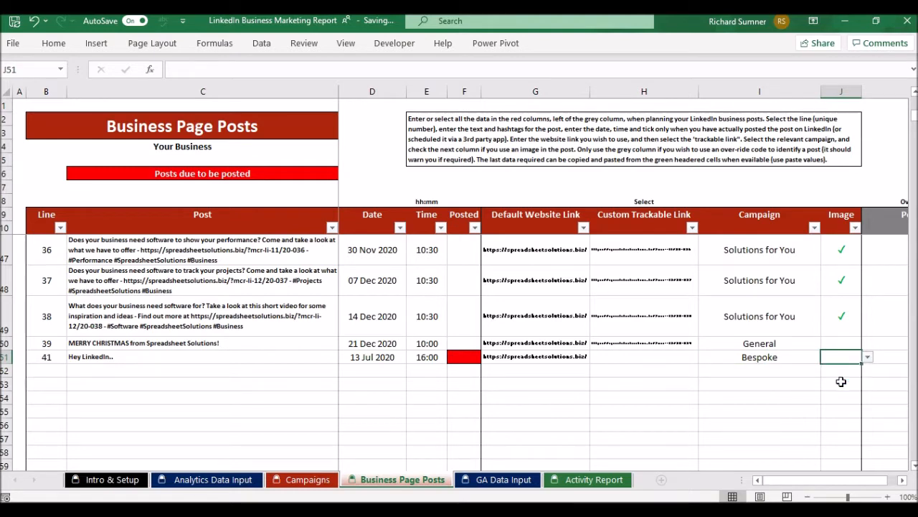
click(867, 356)
click(843, 368)
click(635, 358)
click(705, 356)
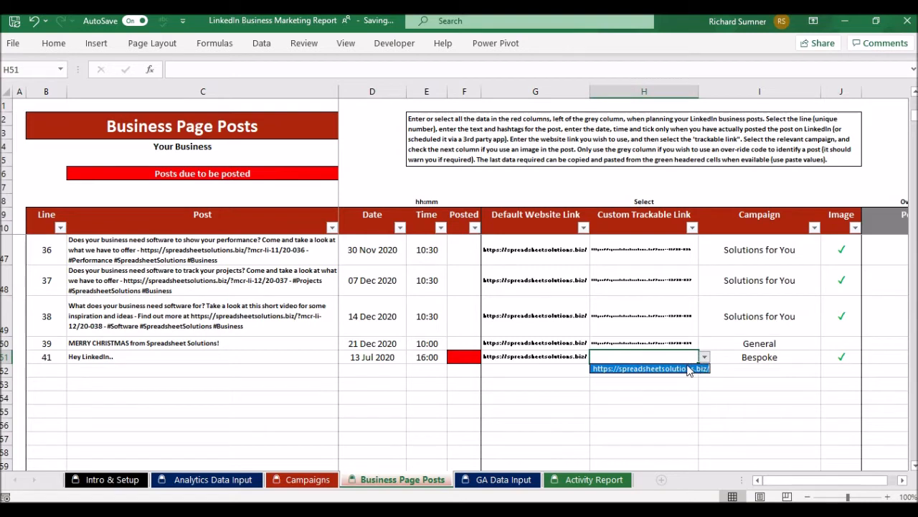
click(685, 369)
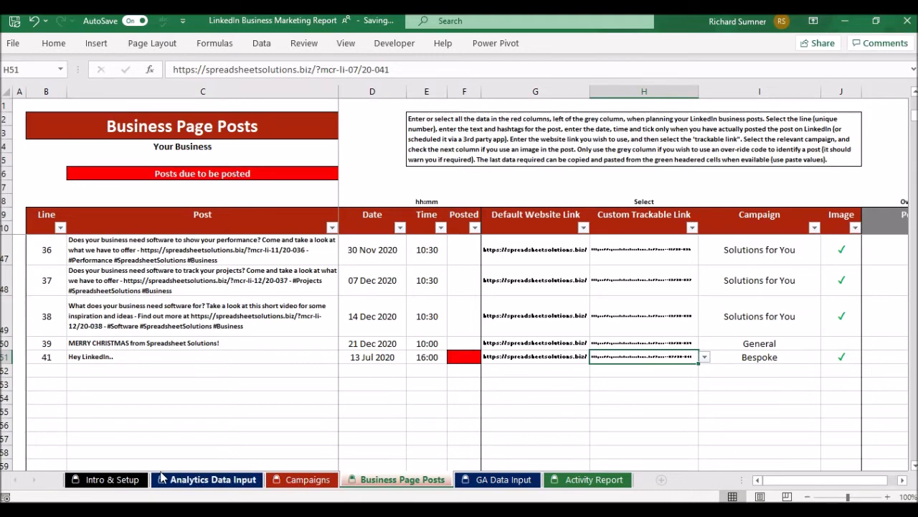
Step: Check the ID Query String on the Intro & Setup sheet and compare it with the tracking code ending the link in H51
click(108, 479)
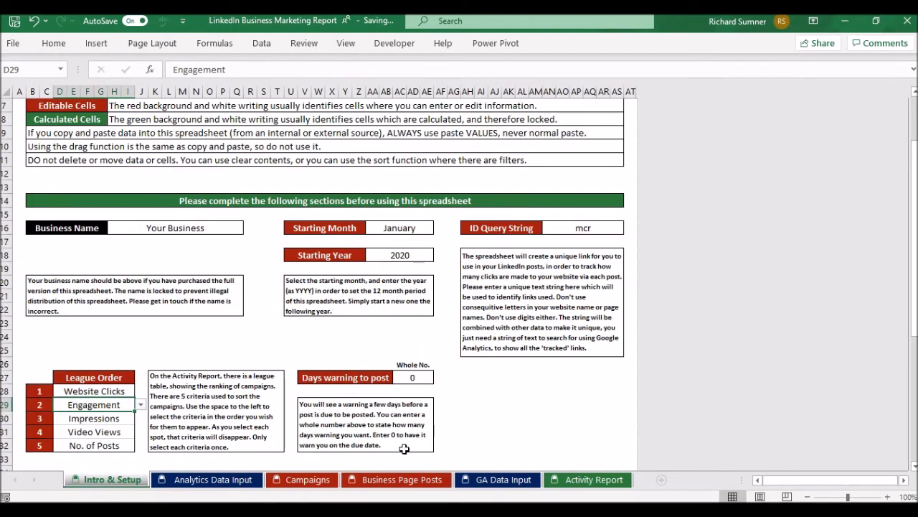
click(415, 479)
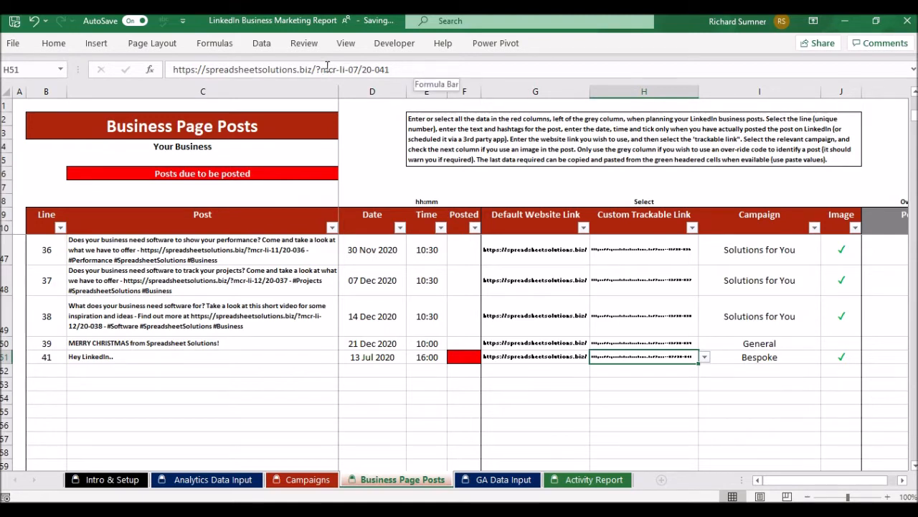
drag(322, 69, 389, 70)
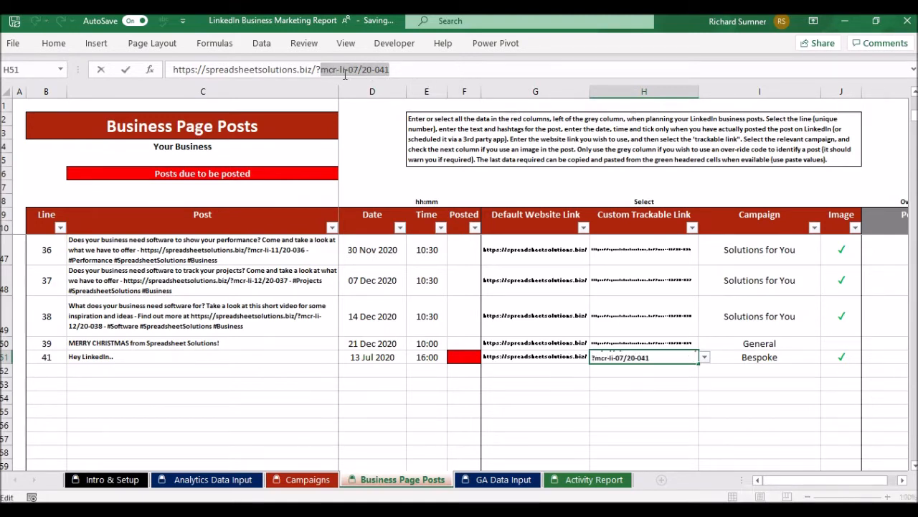
click(321, 70)
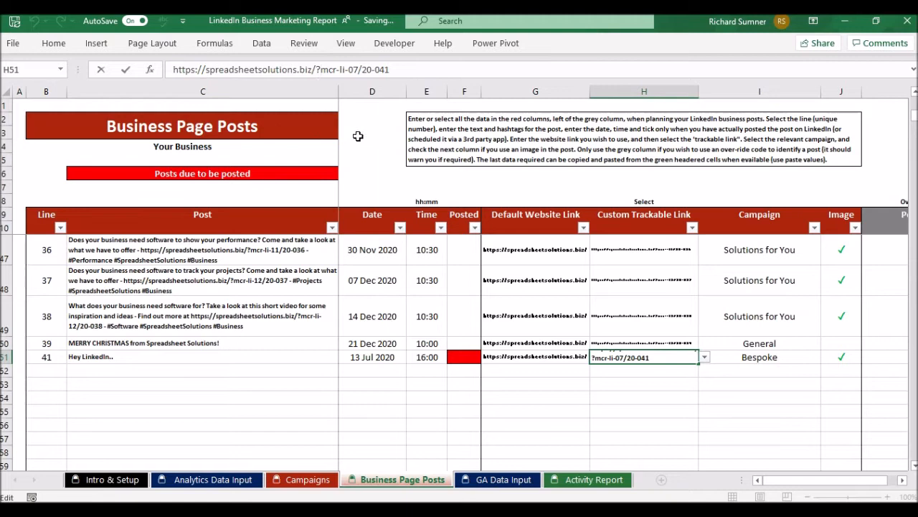
Step: Copy the full trackable link from H51 and paste it after "Hey LinkedIn.." in the post text in C51
drag(405, 66, 9, 72)
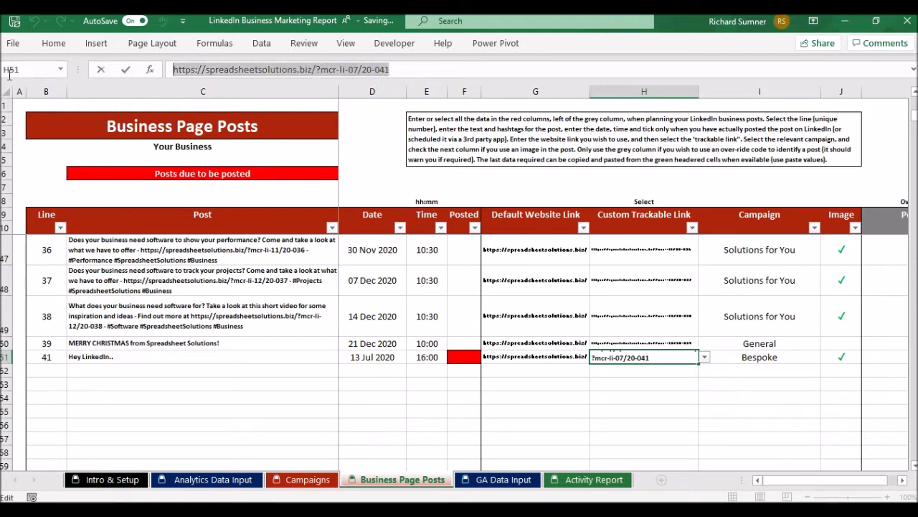
right_click(237, 75)
click(282, 102)
key(Return)
click(207, 356)
click(255, 69)
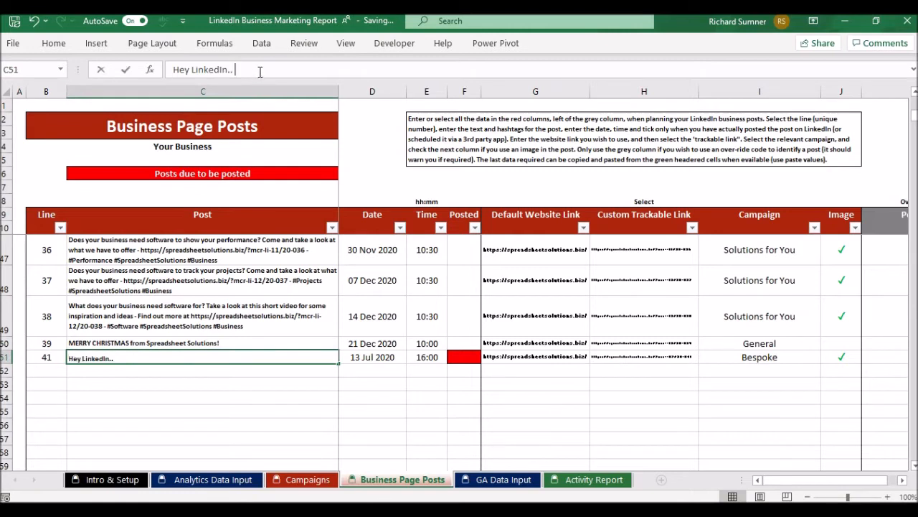
right_click(263, 69)
click(287, 138)
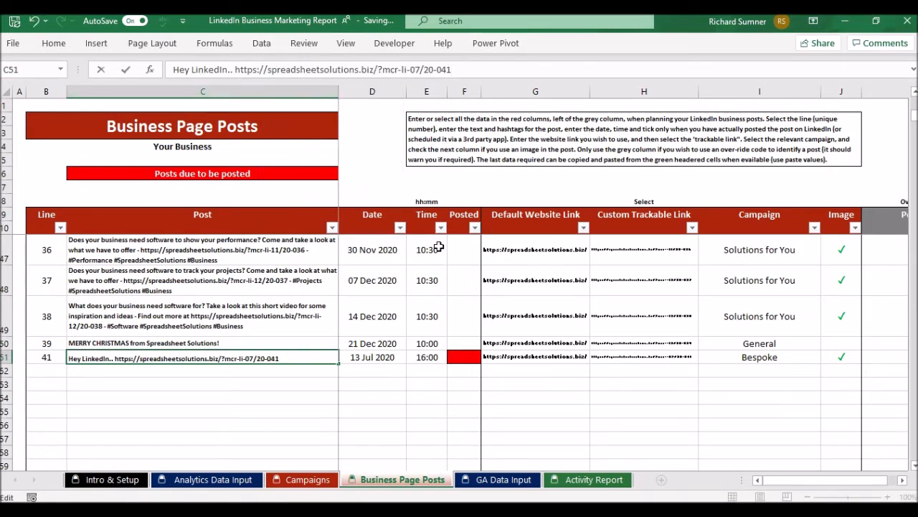
key(Return)
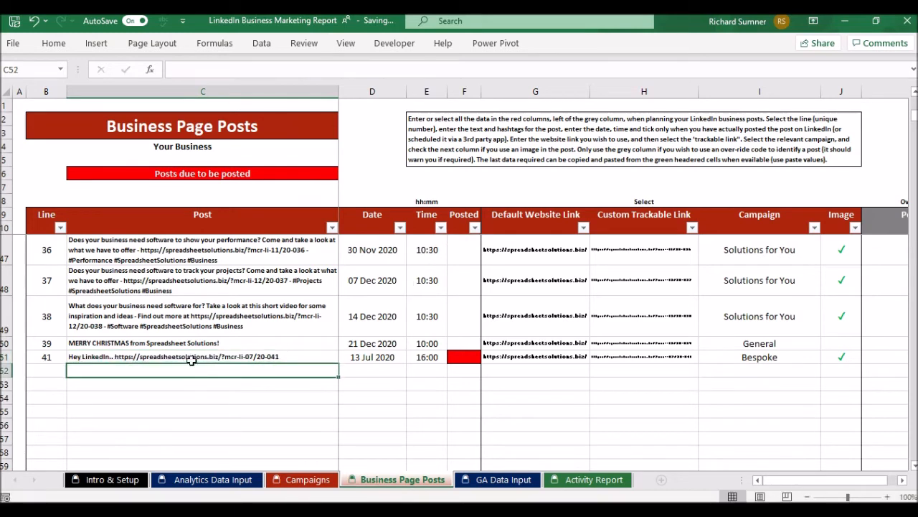
Step: Mark the line 41 post as posted by choosing the tick in cell F51
click(198, 357)
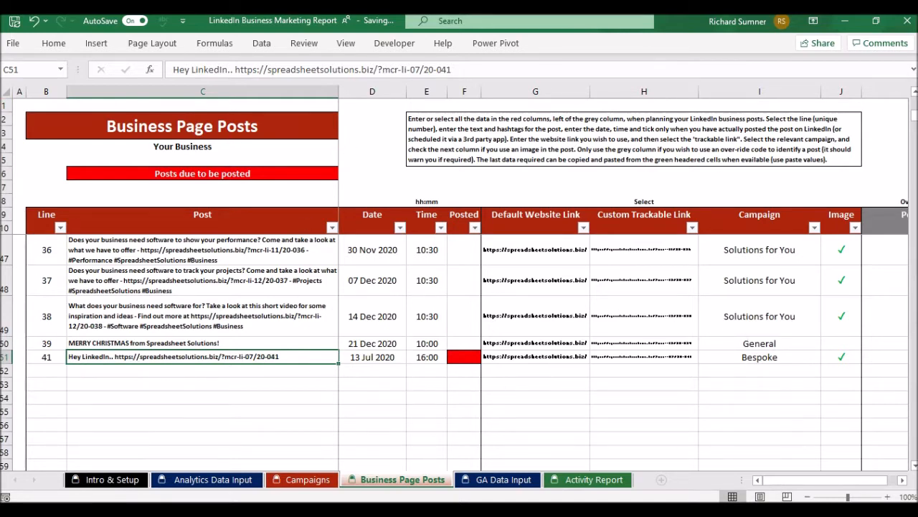
click(460, 357)
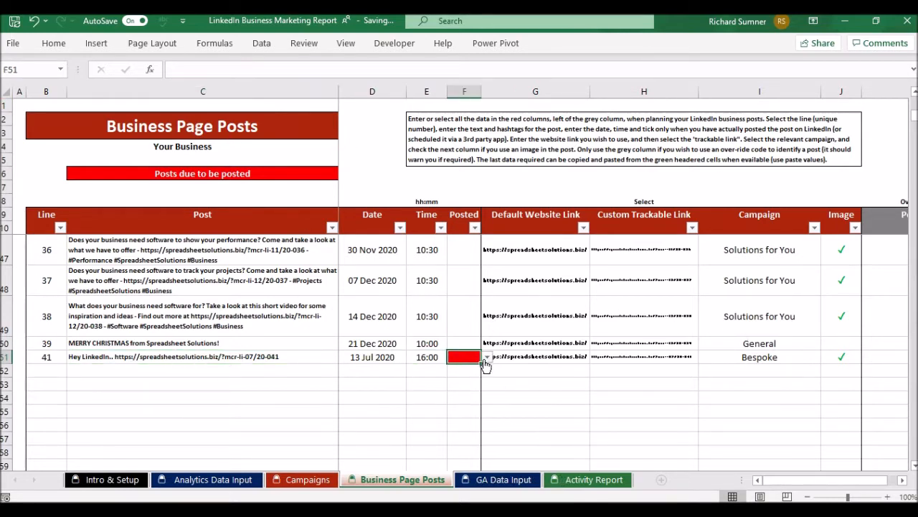
click(486, 357)
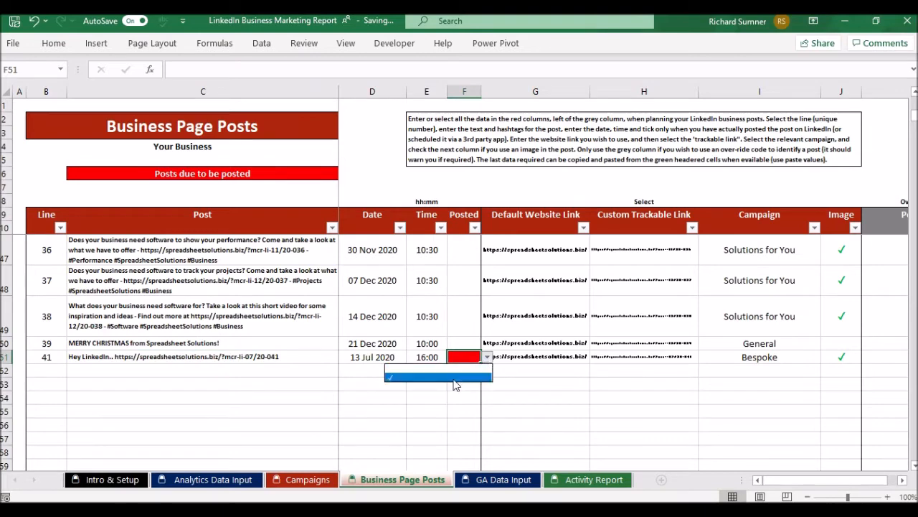
click(456, 386)
click(487, 356)
click(467, 377)
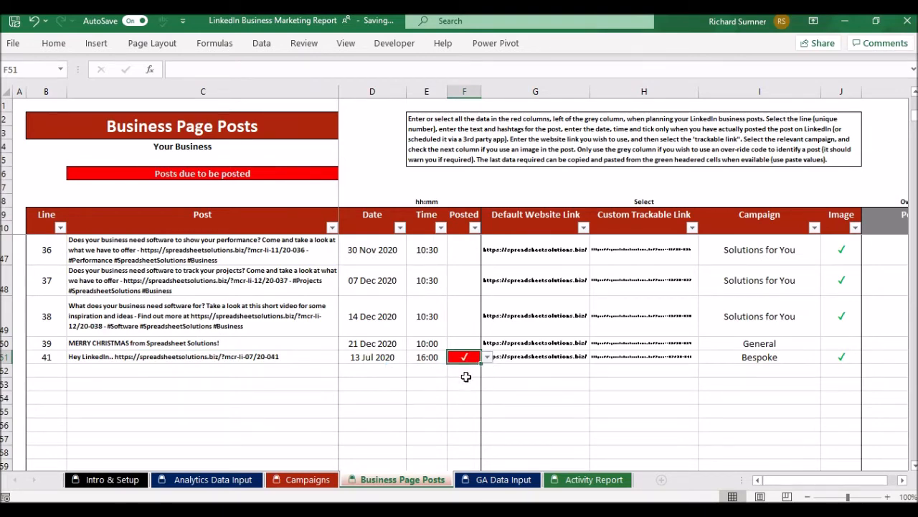
Step: Find the overdue line 17 post dated 13 Jul 2020 and tick its Posted cell F28
scroll(532, 313, up, 4)
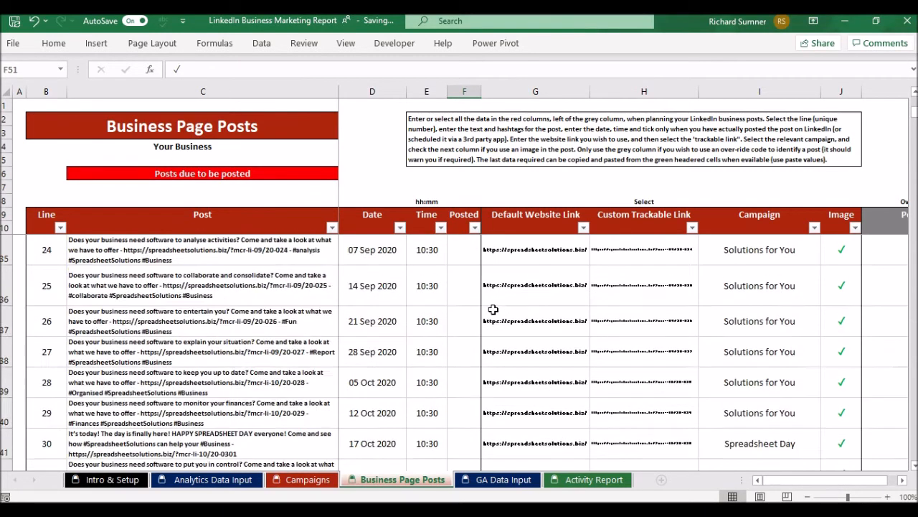
scroll(488, 308, up, 4)
scroll(476, 322, down, 1)
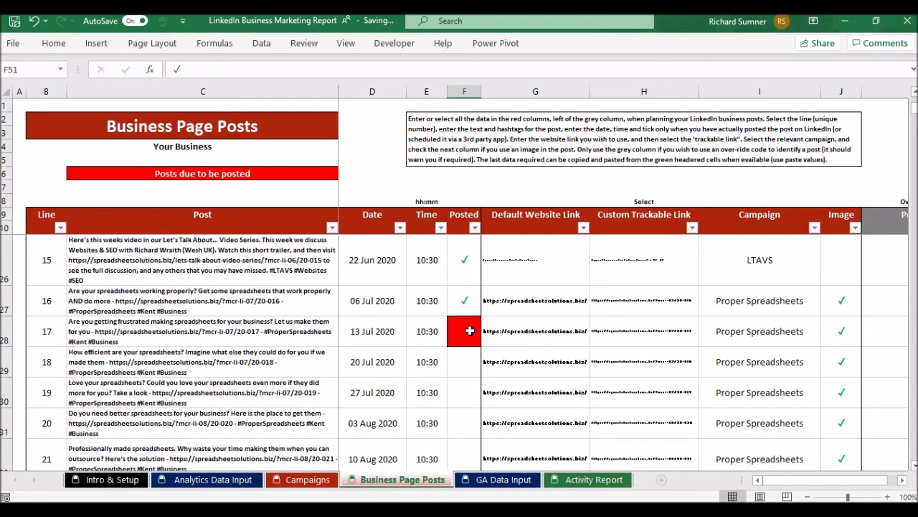
click(470, 330)
click(488, 341)
click(467, 351)
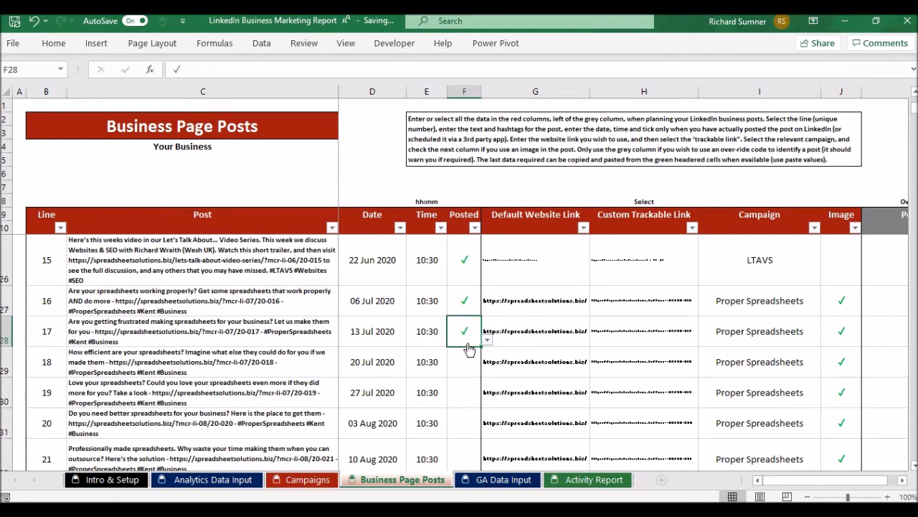
Step: Look across the line 41 row at the Post ID override column and the calculated data columns from Impressions to website Clicks
scroll(467, 349, down, 7)
scroll(467, 305, down, 2)
scroll(467, 289, up, 2)
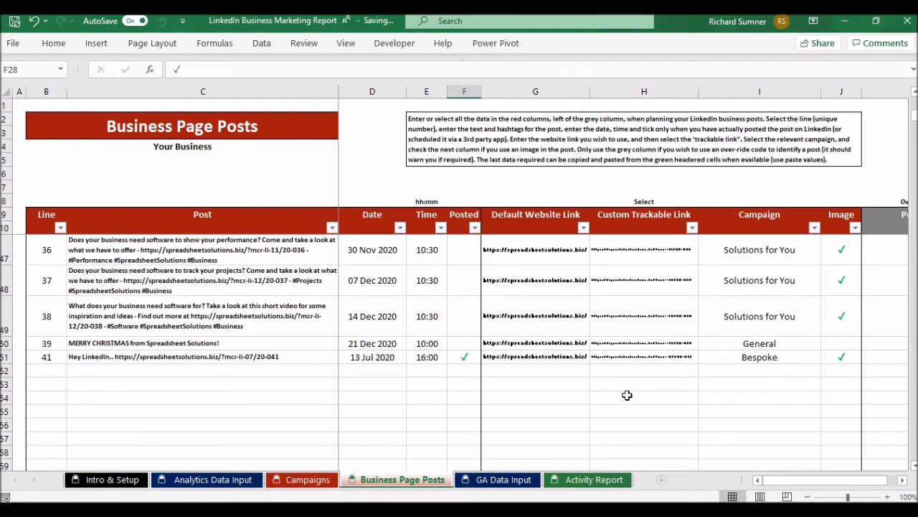
click(655, 372)
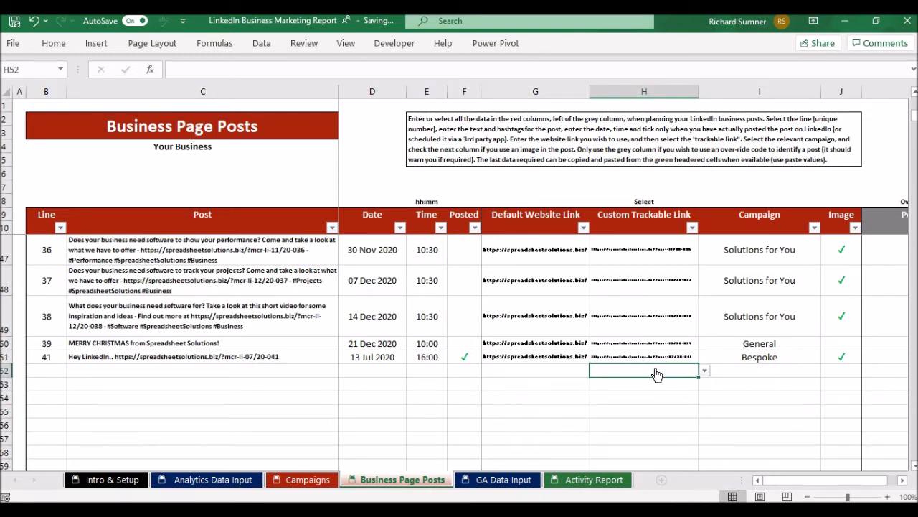
key(Right)
key(Right)
key(Right)
key(Right)
key(Right)
key(Right)
key(Right)
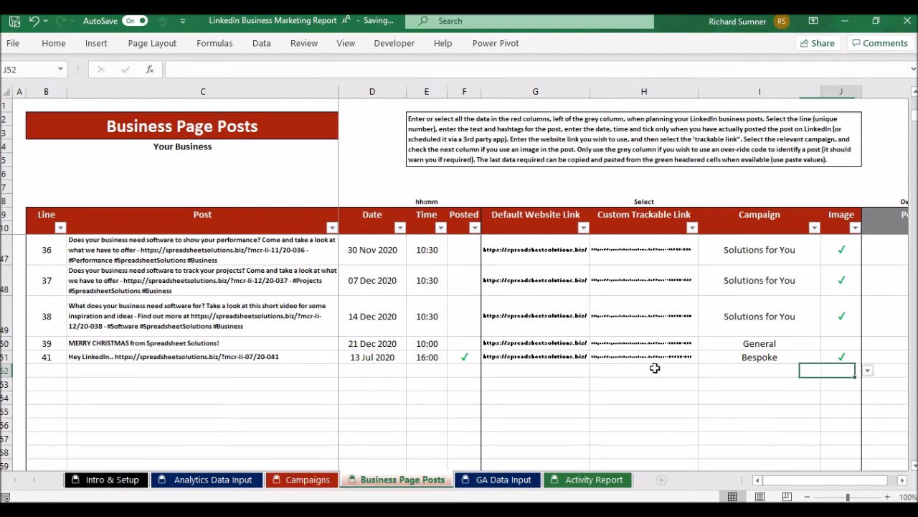
key(Left)
key(Left)
key(Left)
key(Left)
key(Up)
key(Left)
key(Right)
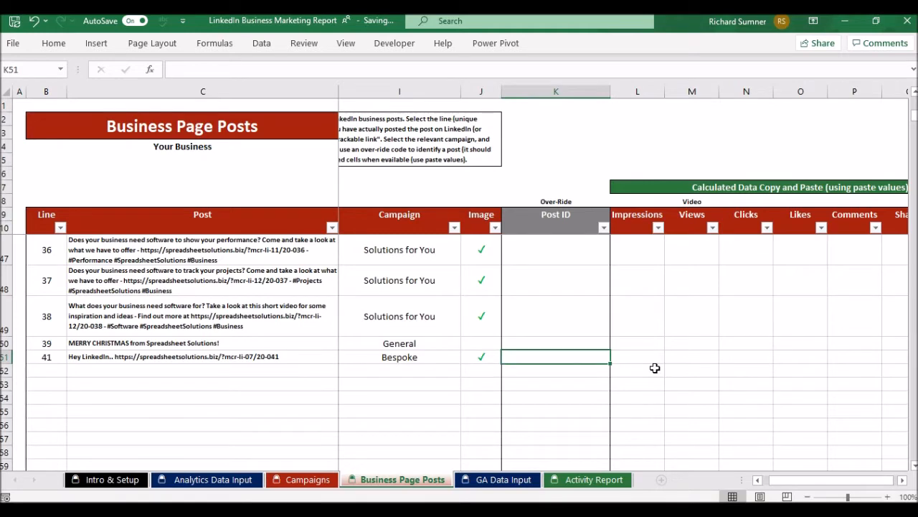
key(Right)
key(Right)
key(Right)
key(Right)
key(Right)
key(Right)
key(Right)
key(Left)
key(Left)
key(Left)
key(Left)
key(Right)
key(Right)
key(Right)
key(Right)
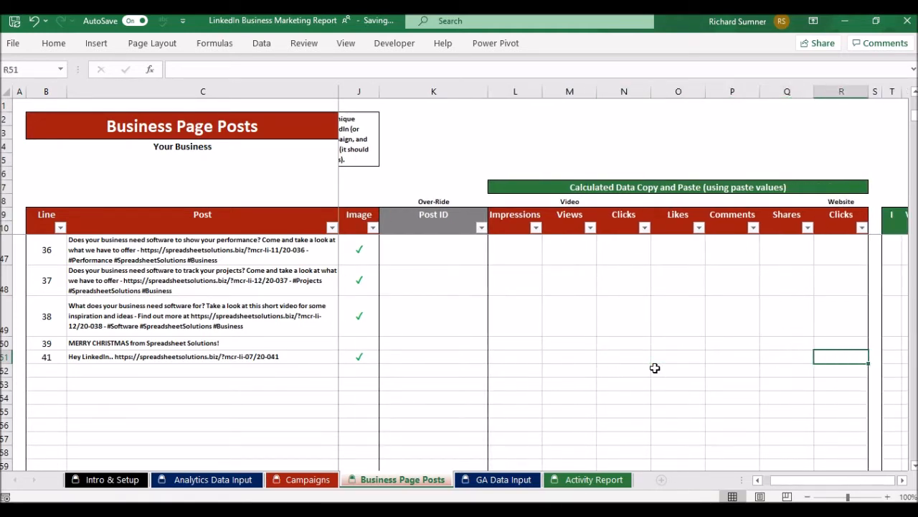
Step: Clear all the entries of the line 41 post in row 51, from the line number through the Image tick
key(Left)
key(Left)
key(Left)
key(Left)
key(Right)
key(Left)
key(Left)
key(Left)
key(Left)
key(Left)
key(Left)
key(Left)
key(Left)
key(Left)
key(Left)
key(Left)
key(Left)
key(Left)
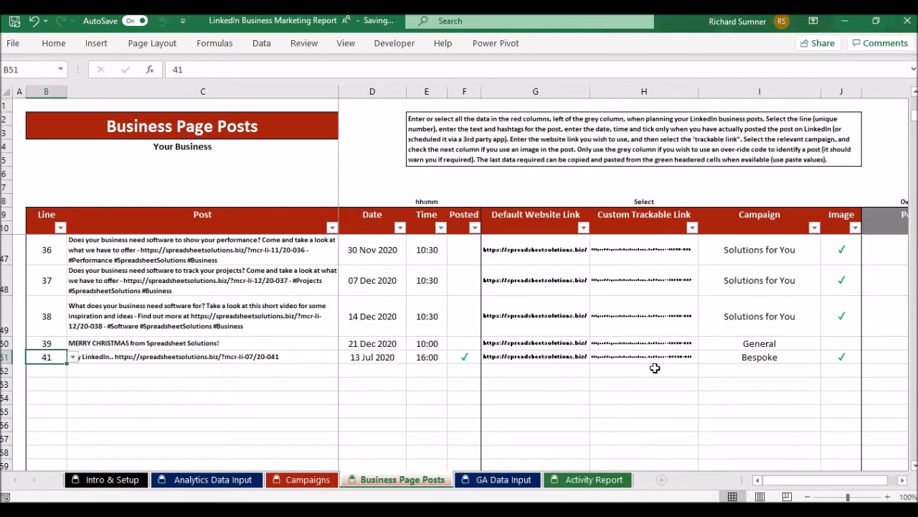
key(Delete)
key(Right)
key(Right)
key(Right)
key(Right)
key(Right)
key(Right)
key(Right)
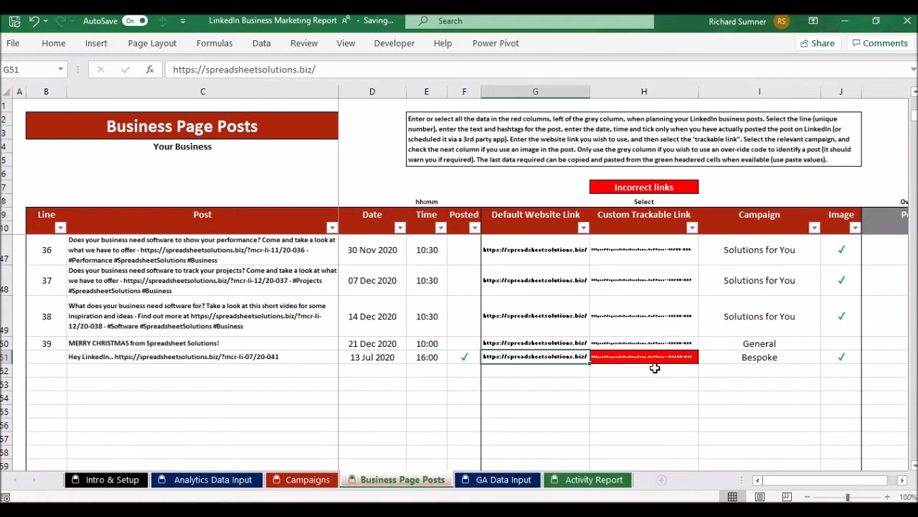
key(BackSpace)
key(Left)
key(BackSpace)
key(Left)
key(BackSpace)
key(Left)
key(BackSpace)
key(Left)
key(BackSpace)
key(Left)
key(BackSpace)
key(Left)
key(BackSpace)
key(Left)
key(BackSpace)
key(Left)
key(Left)
key(BackSpace)
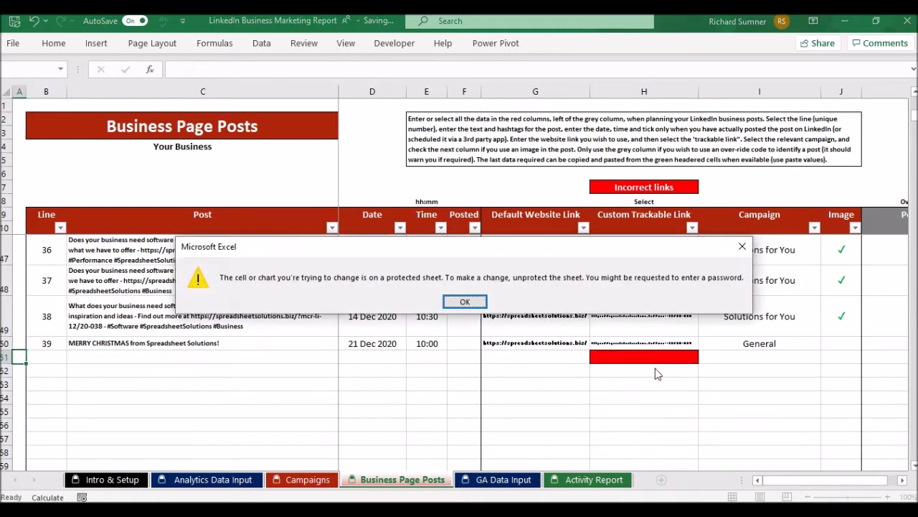
key(Return)
Step: Check the emptied cells of row 51, including the Custom Trackable Link cell H51
key(Right)
key(Right)
key(Left)
key(Right)
key(Right)
key(Right)
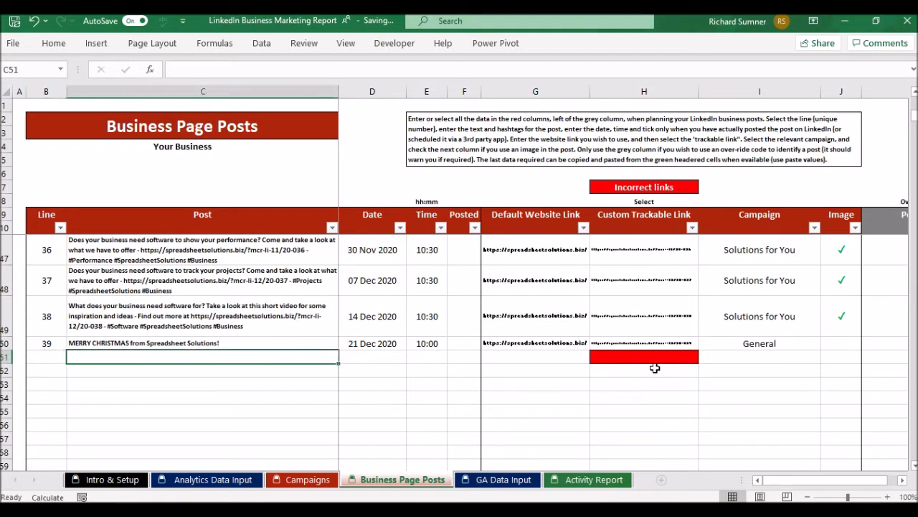
key(Right)
key(Right)
key(Right)
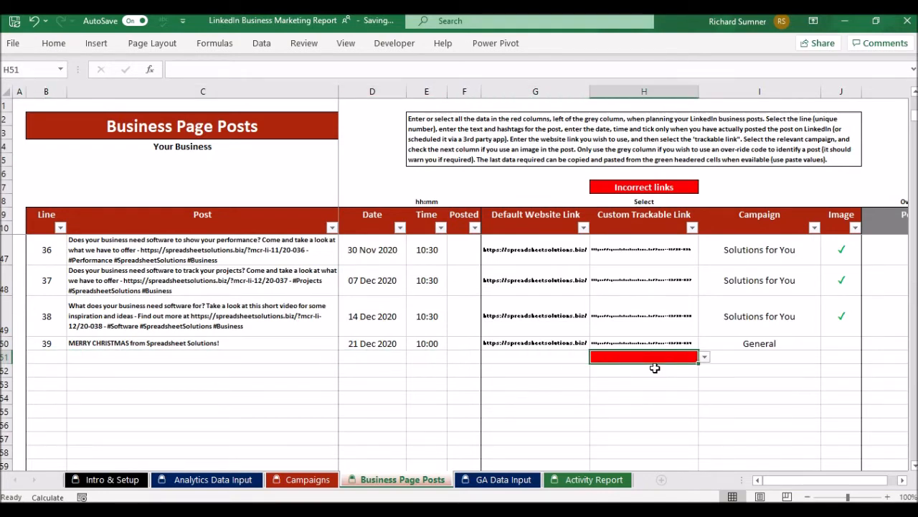
key(Right)
key(Left)
key(Left)
key(Left)
key(Left)
key(Left)
key(Left)
key(Left)
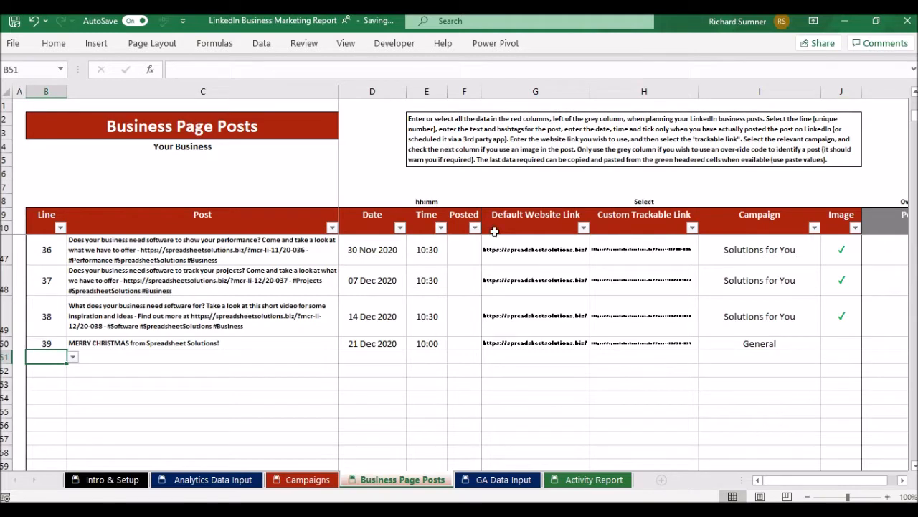
Step: Examine the calculated data columns and the green columns beside them for the earliest posts
scroll(293, 289, up, 1)
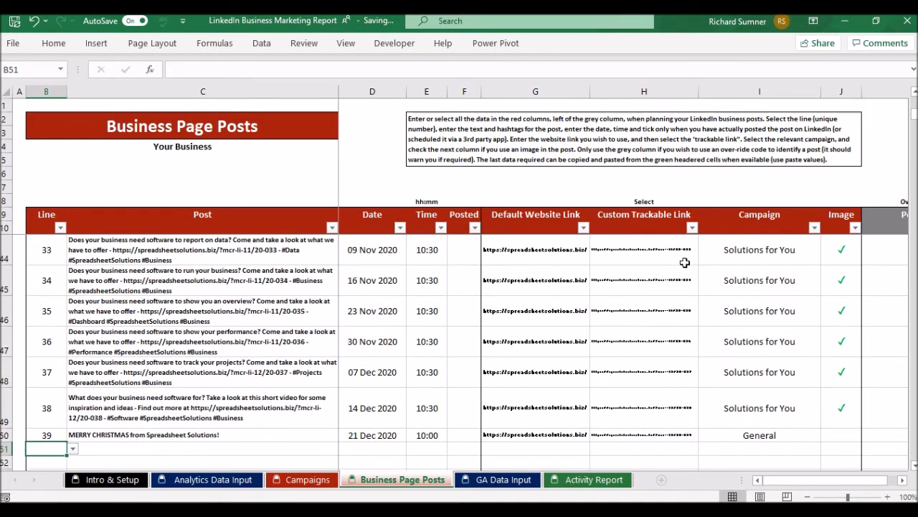
drag(866, 491, 872, 493)
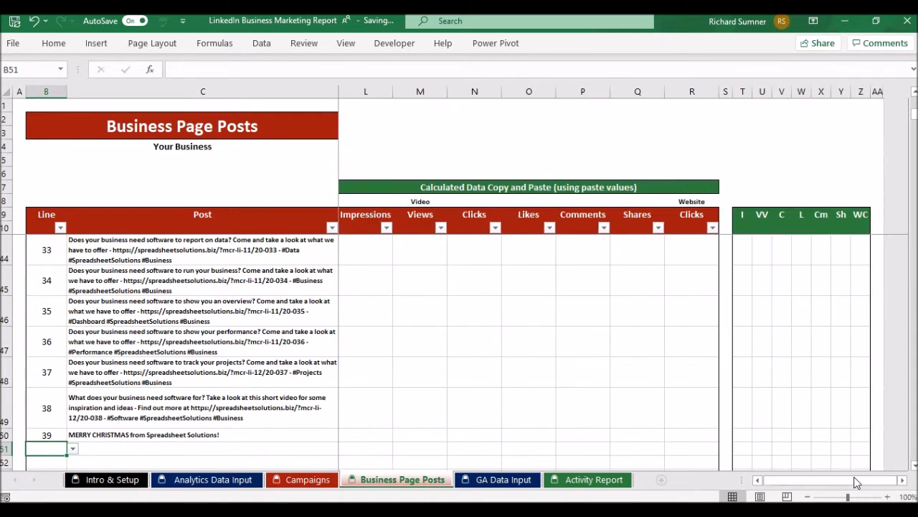
scroll(653, 294, up, 11)
scroll(648, 291, down, 3)
scroll(639, 291, up, 3)
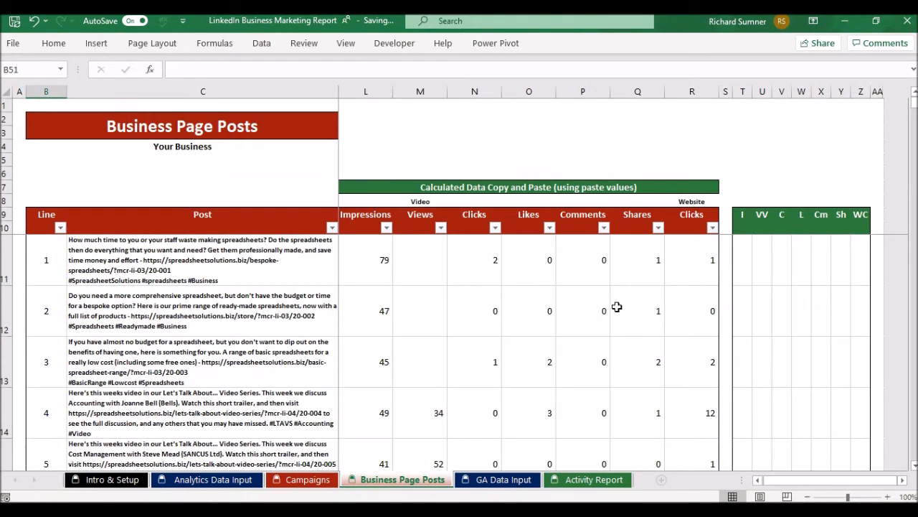
Step: Return to the start of the Business Page Posts sheet and select cell A1
drag(804, 491, 788, 489)
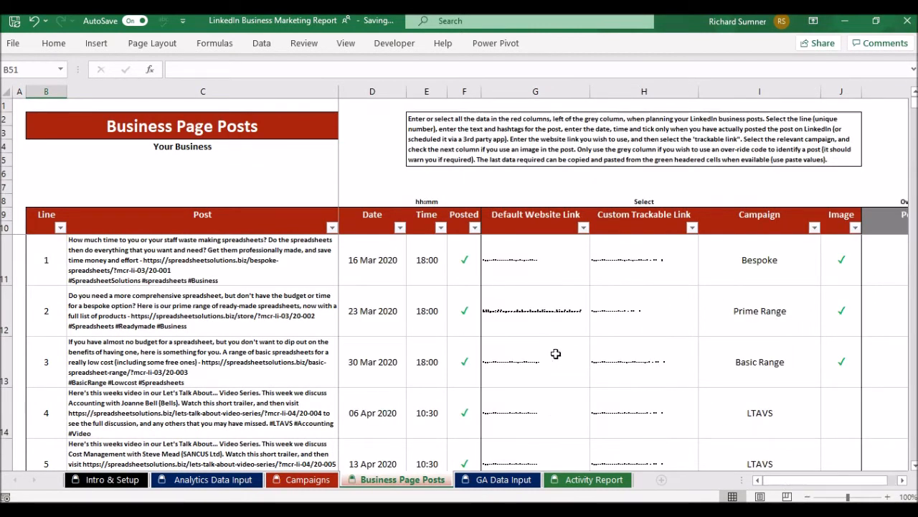
click(380, 305)
key(Left)
key(Left)
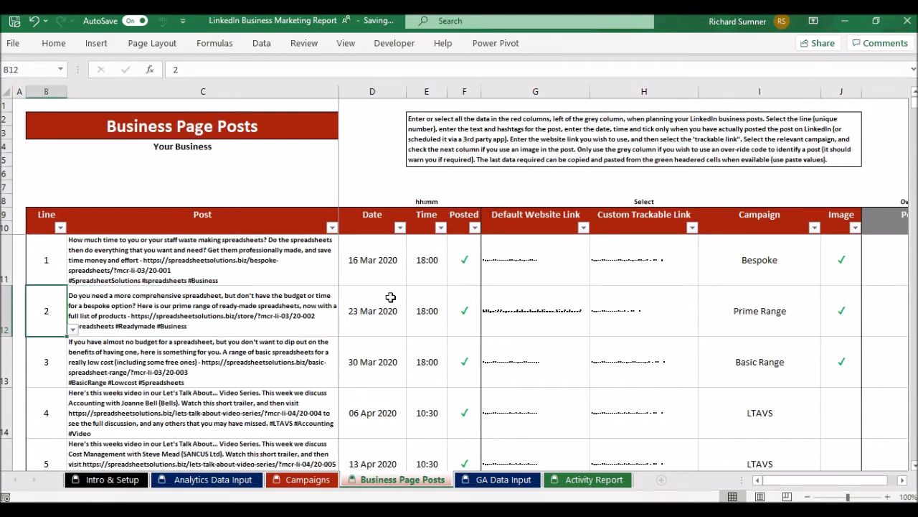
key(Left)
key(Up)
key(Up)
key(Up)
key(Up)
key(Up)
key(Up)
key(Up)
key(Up)
key(Up)
key(Up)
key(Up)
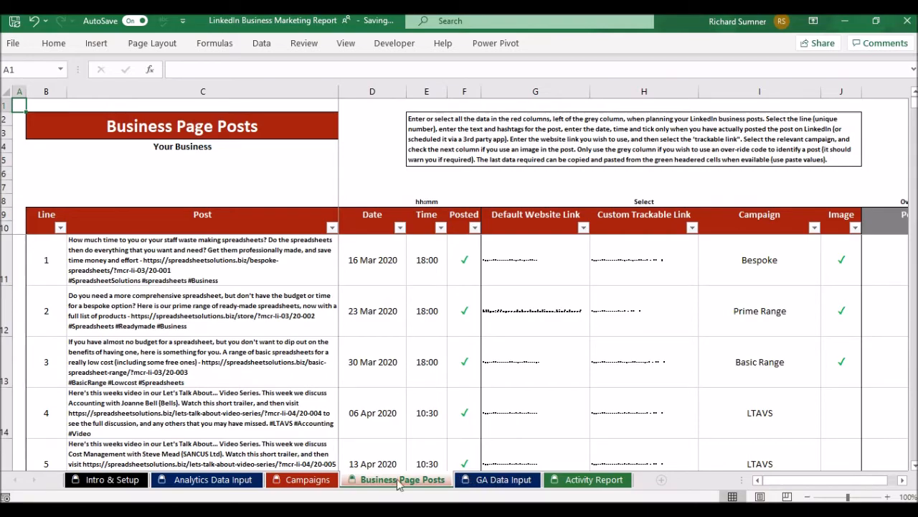
Step: Switch to the browser's LinkedIn company page for Spreadsheet Solutions and open its Updates analytics
click(354, 504)
click(98, 15)
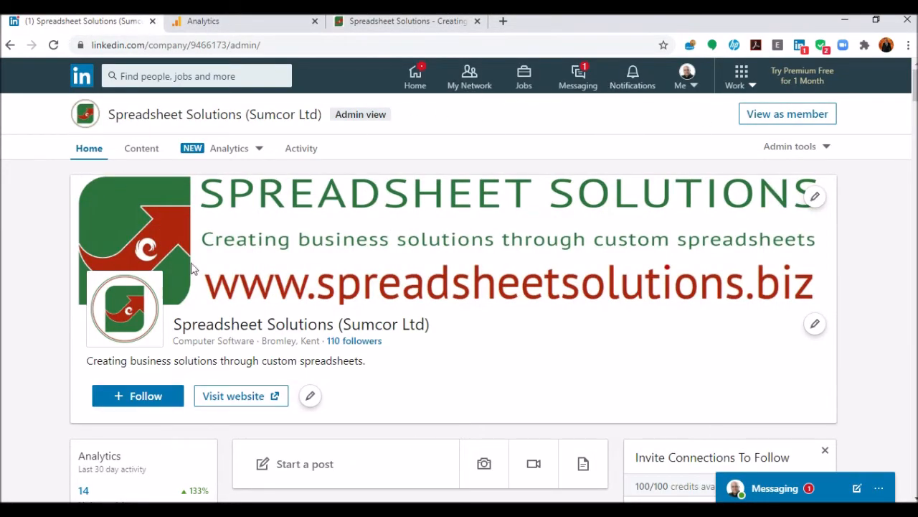
scroll(445, 287, down, 2)
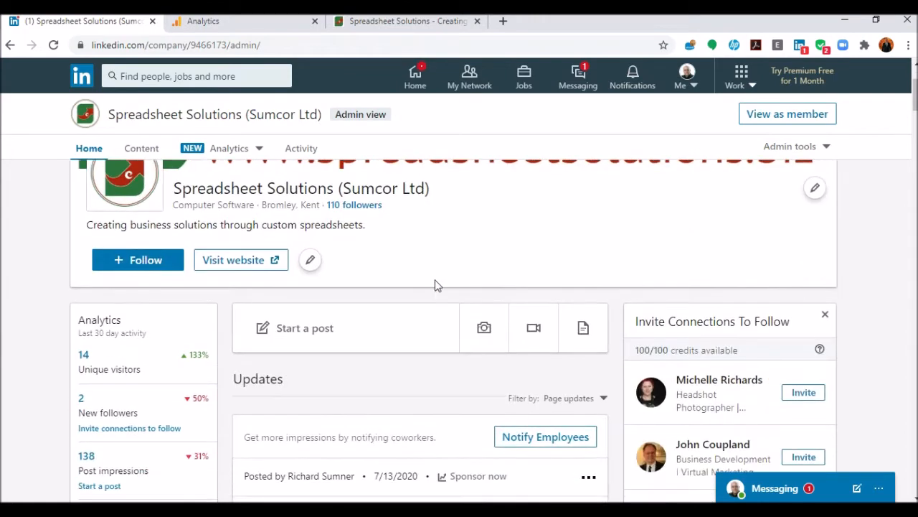
scroll(431, 280, down, 1)
scroll(423, 272, up, 3)
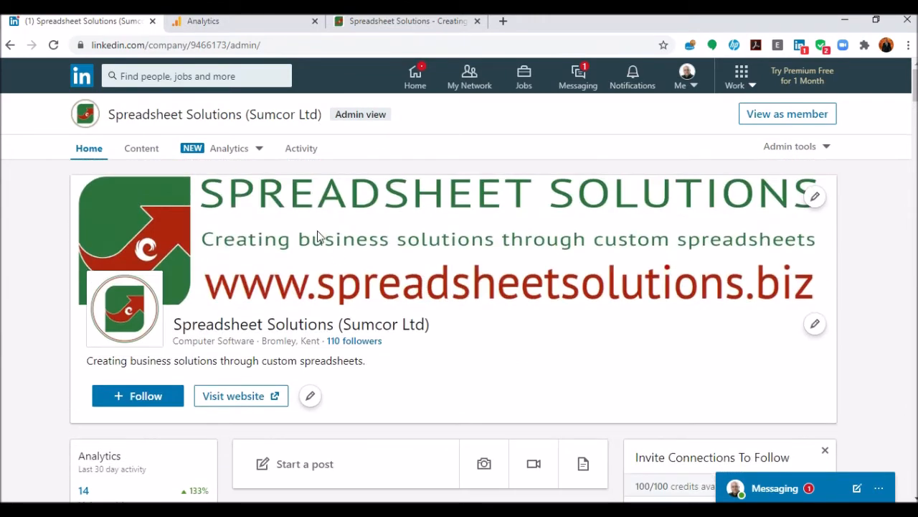
click(225, 149)
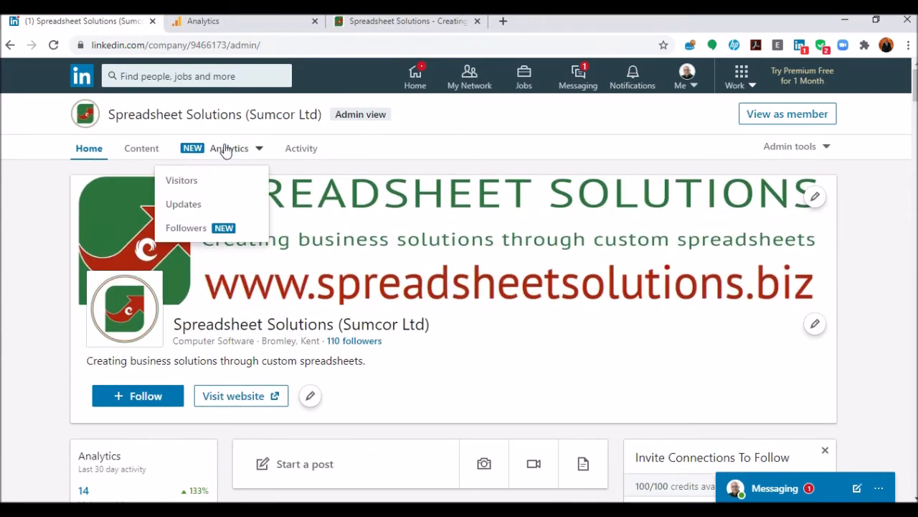
click(183, 206)
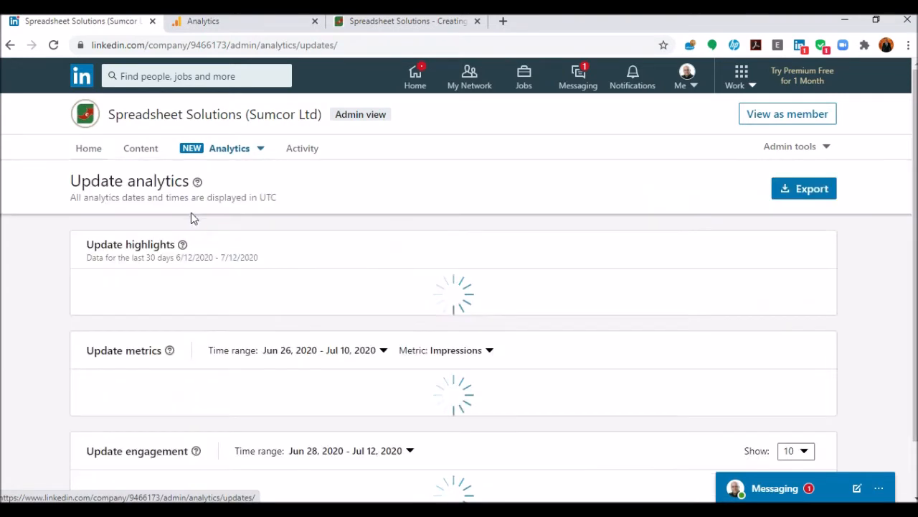
scroll(525, 262, down, 1)
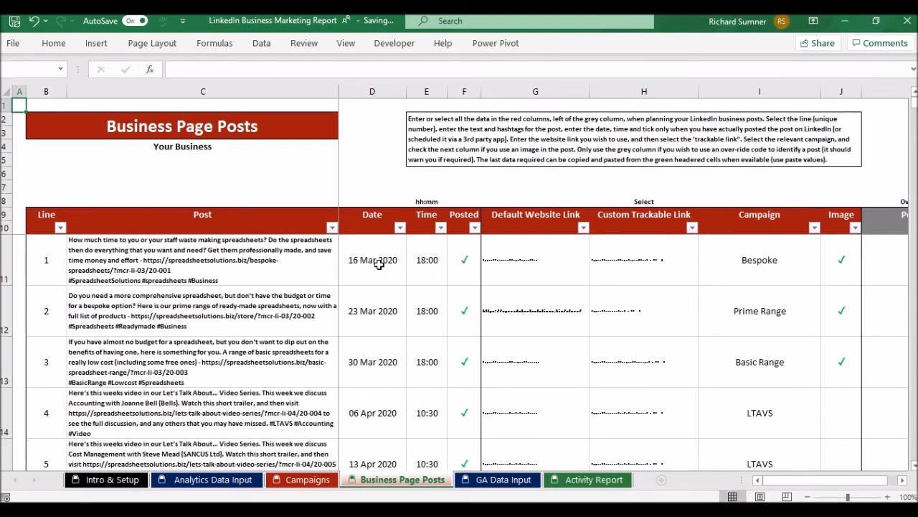
Step: Switch back to the Excel workbook and review the dates of the business page posts, starting from line 1
click(378, 264)
scroll(376, 267, down, 4)
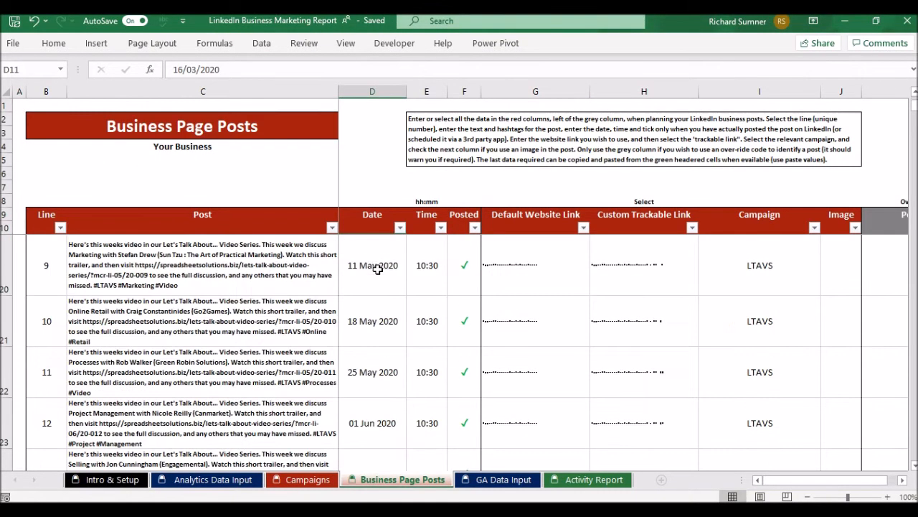
scroll(376, 267, down, 6)
scroll(376, 262, up, 10)
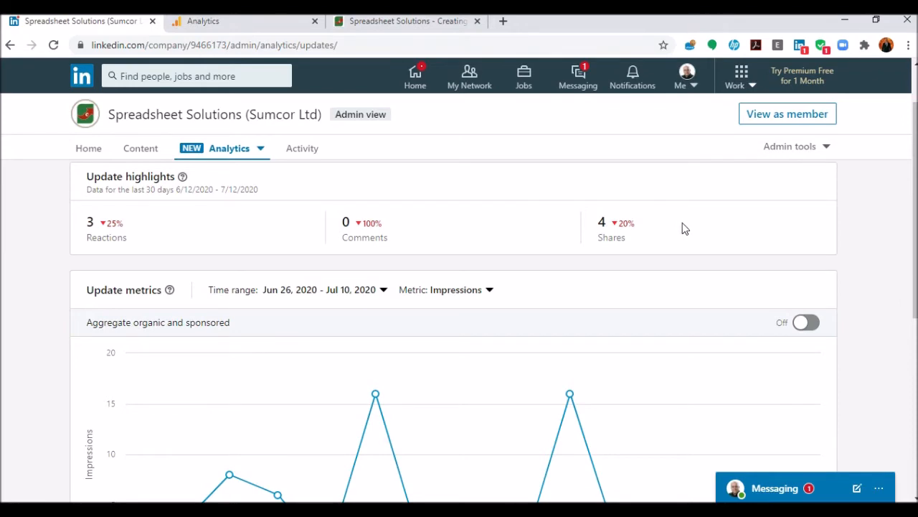
Step: Open the export settings for the updates report and set the time range's start date to 3/16/2020
scroll(681, 230, down, 3)
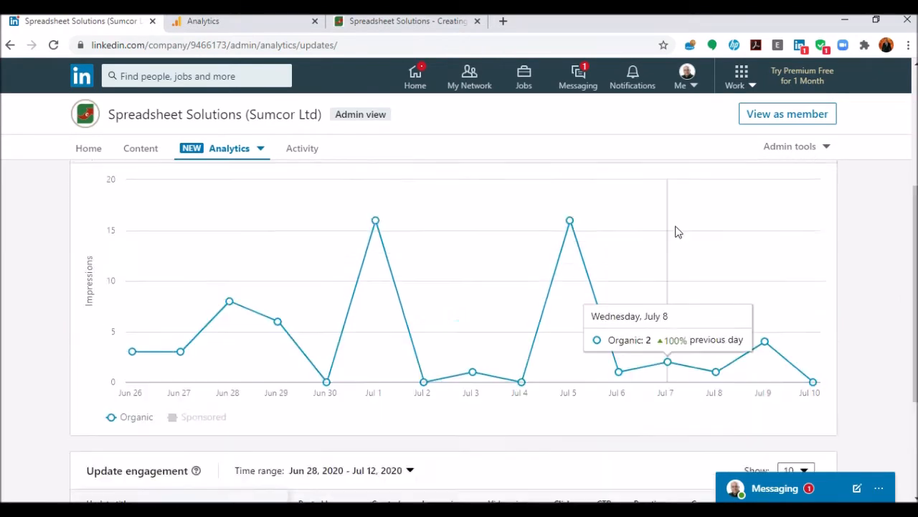
scroll(678, 230, up, 3)
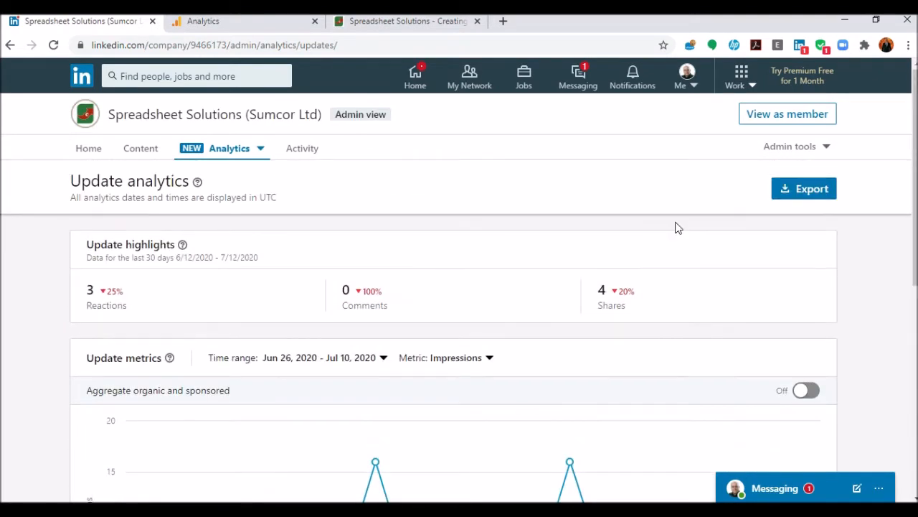
click(789, 197)
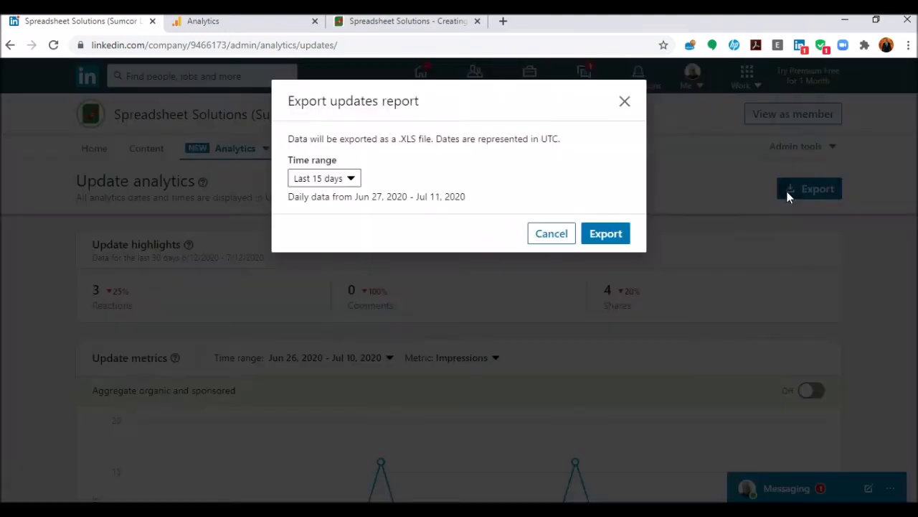
click(350, 181)
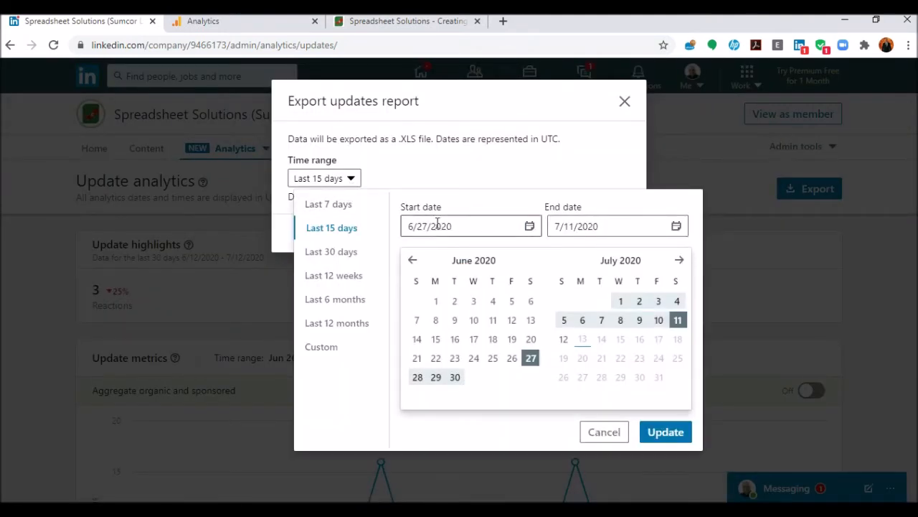
drag(459, 225, 364, 228)
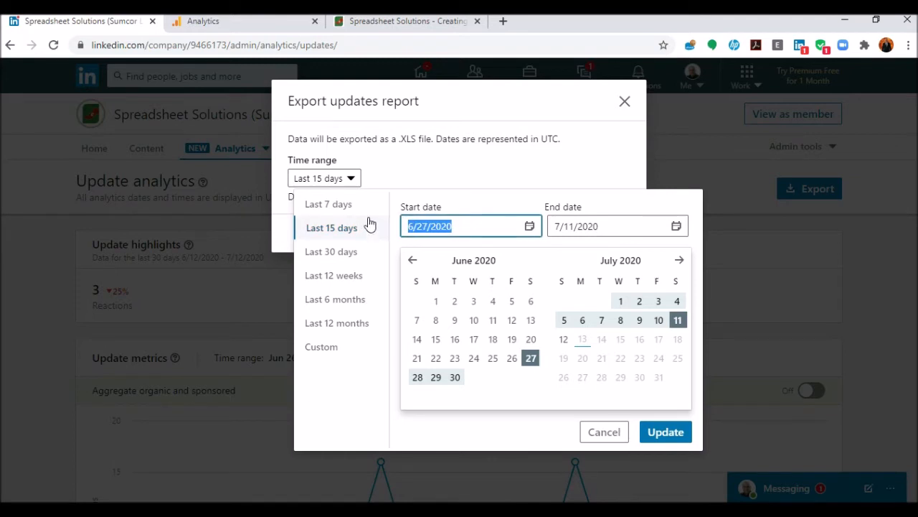
text(1)
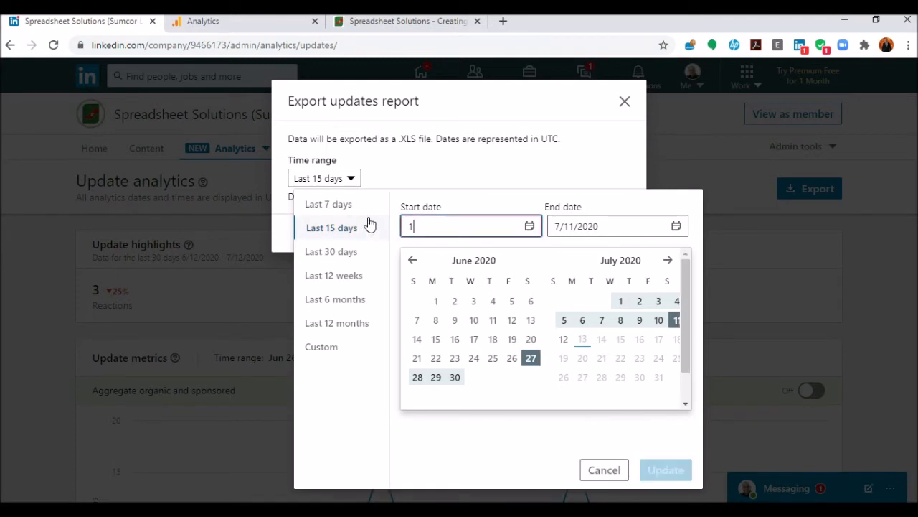
click(406, 264)
click(406, 264)
click(406, 264)
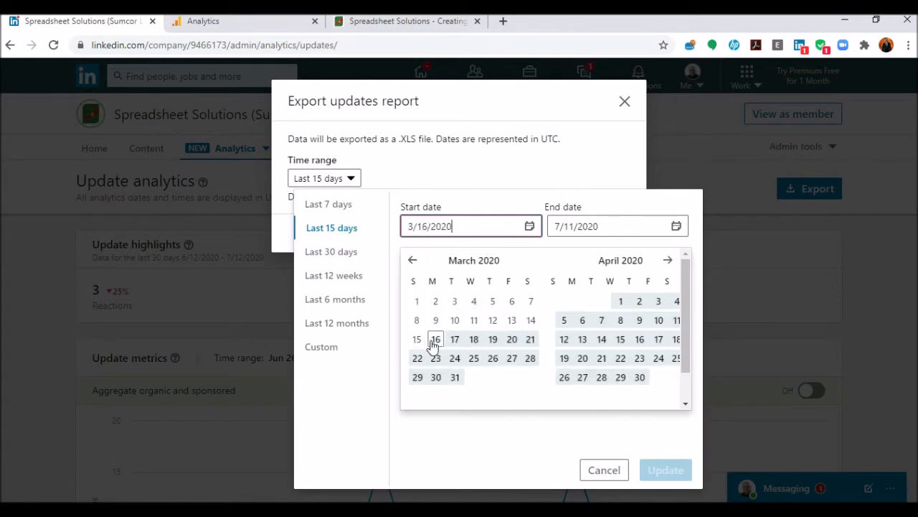
click(434, 341)
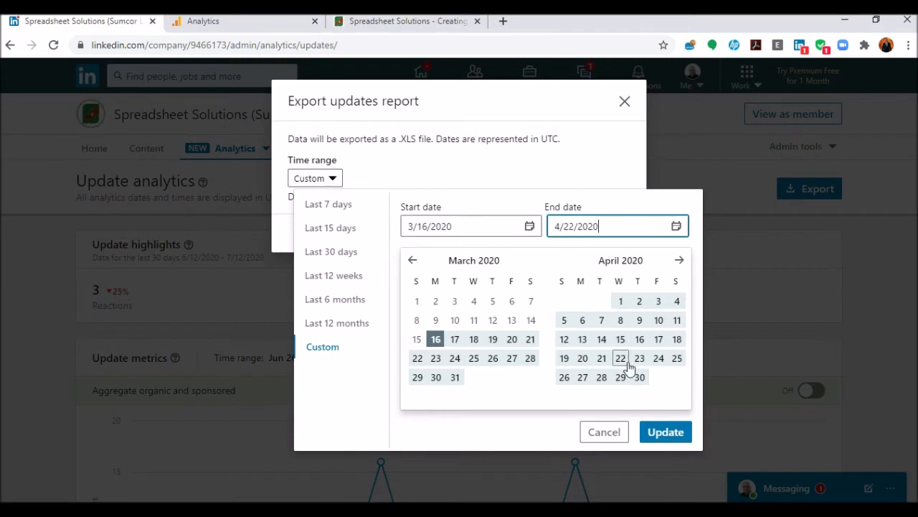
Step: Set the export range's end date to 7/11/2020 and apply the custom time range
click(678, 261)
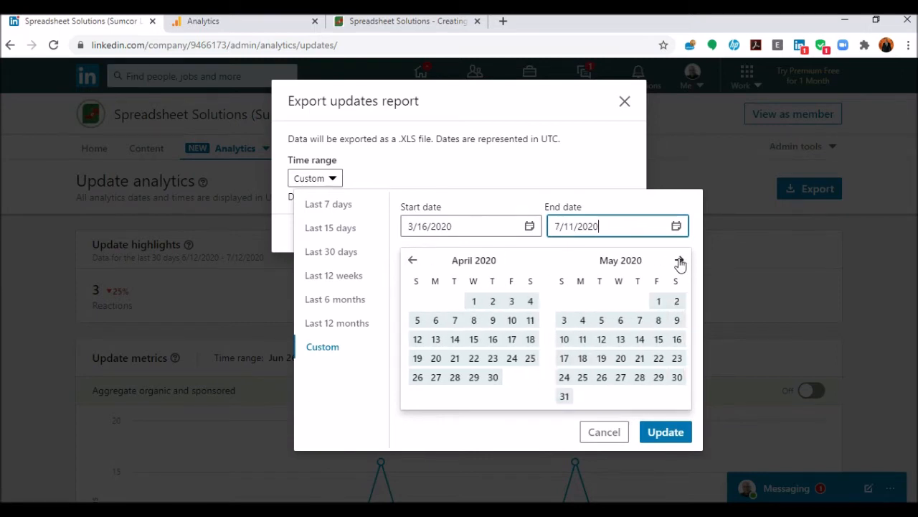
click(679, 261)
click(679, 261)
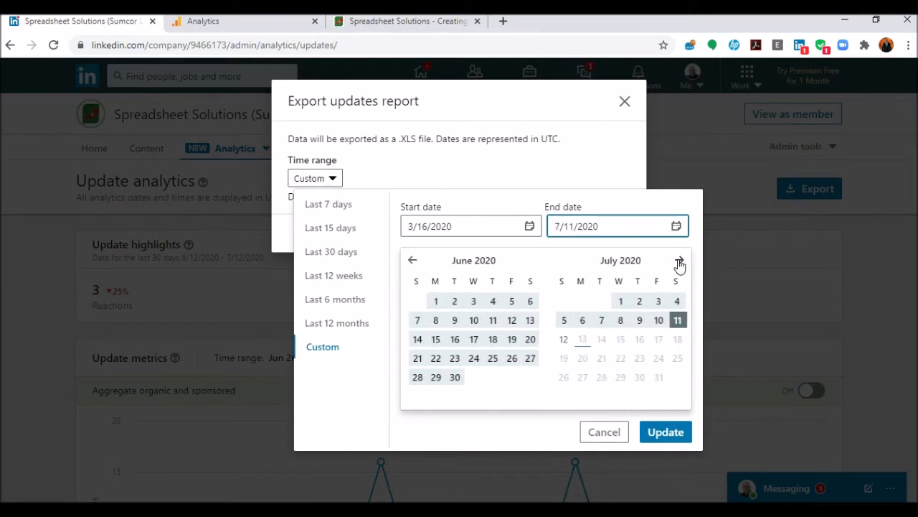
click(676, 322)
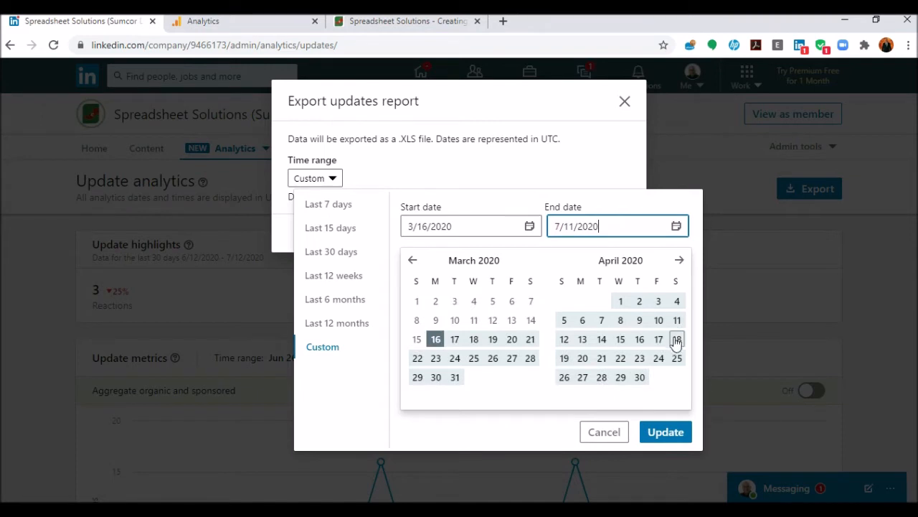
click(664, 437)
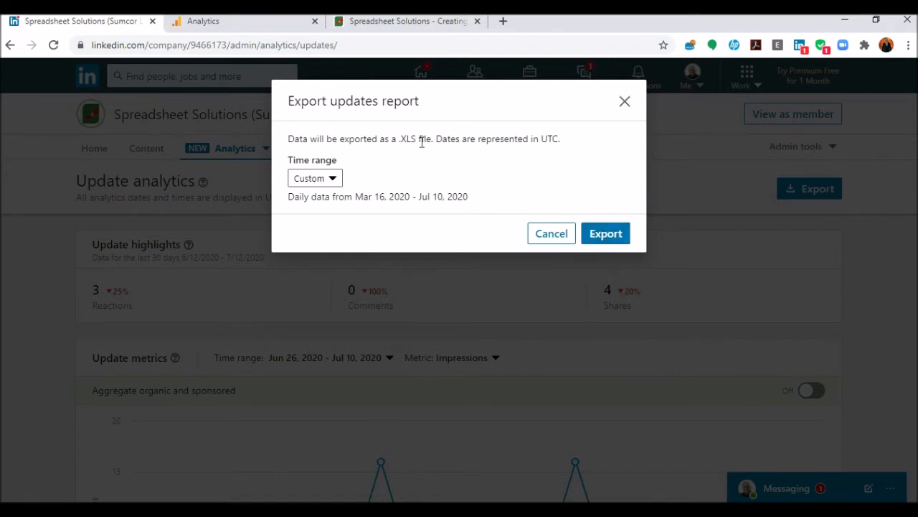
Step: Export the updates report, then open the downloaded .xls file in Excel and enable editing
click(606, 235)
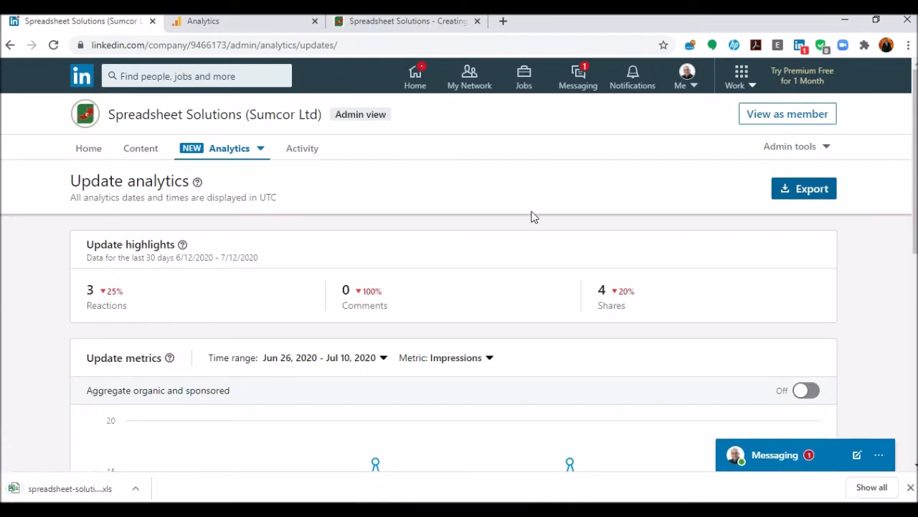
click(69, 493)
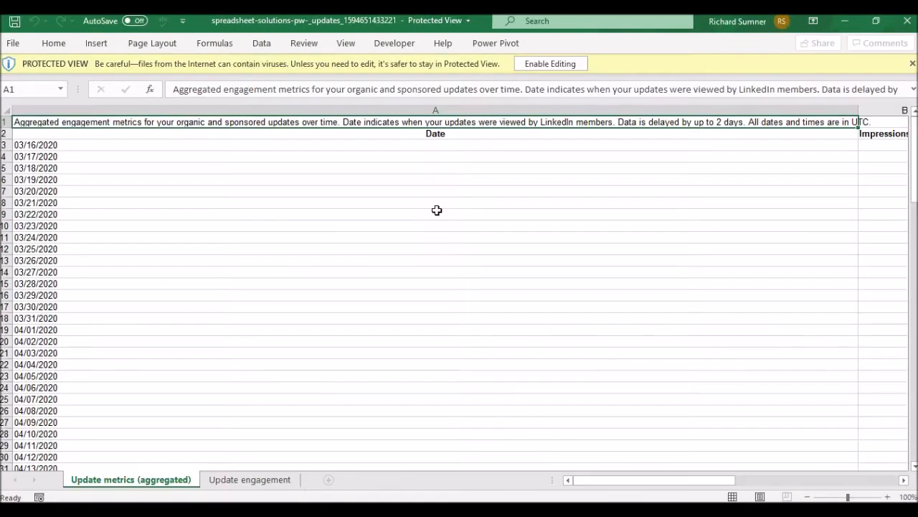
click(540, 64)
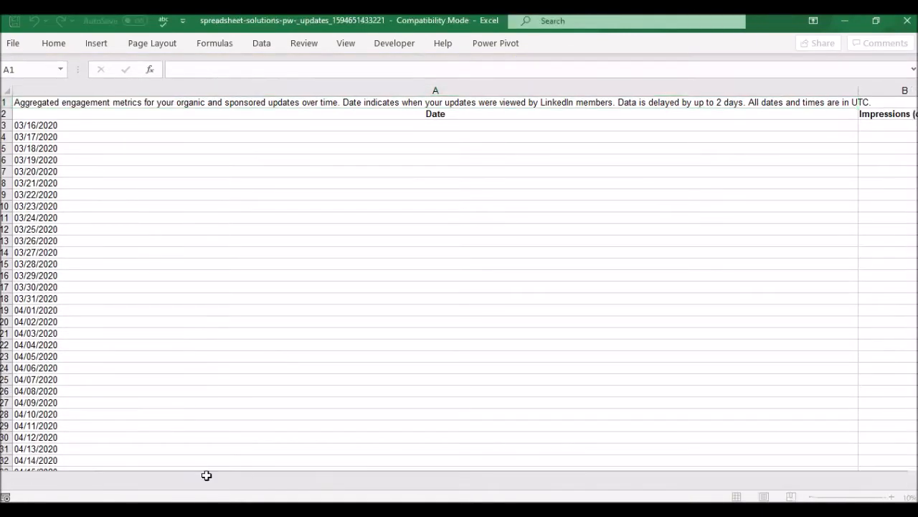
Step: Switch to the LinkedIn Business Marketing Report workbook and open its Analytics Data Input sheet
mouse_move(236, 510)
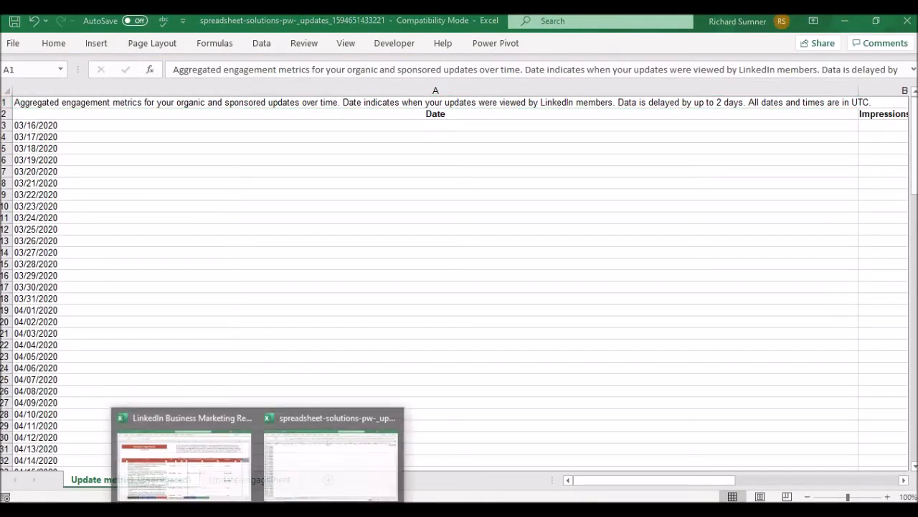
click(215, 459)
click(228, 480)
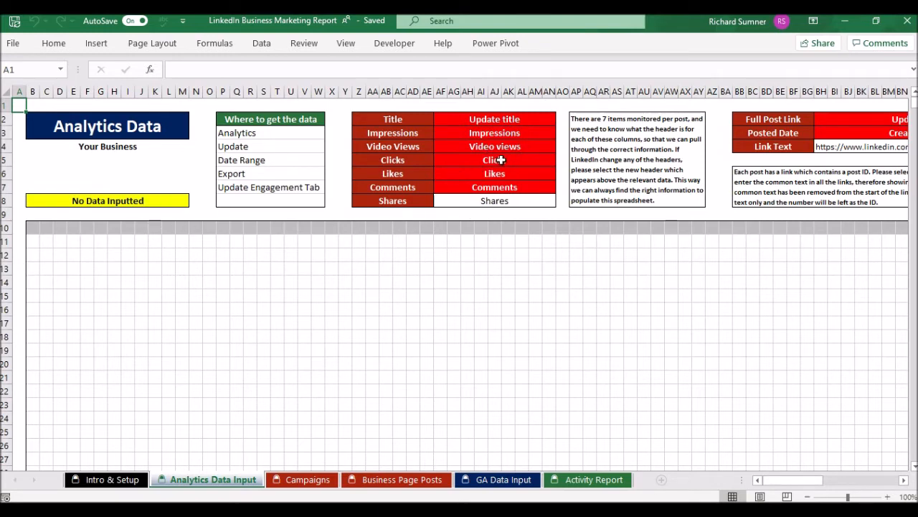
Step: Look at the header choices available for the Clicks item, then return to cell A1
click(539, 160)
click(562, 160)
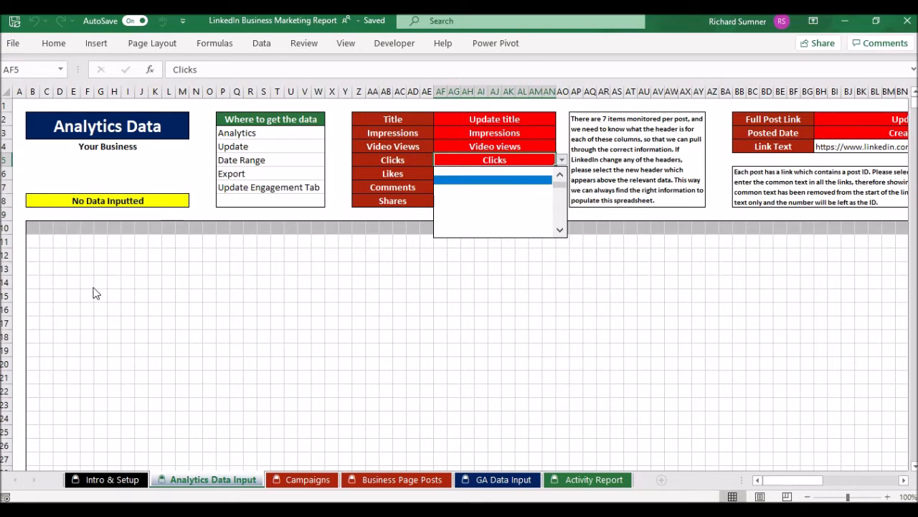
click(471, 169)
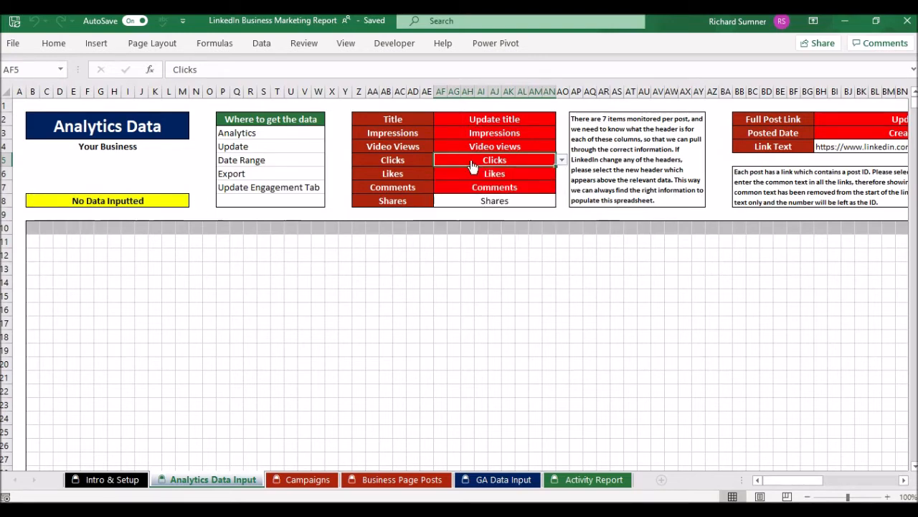
click(16, 101)
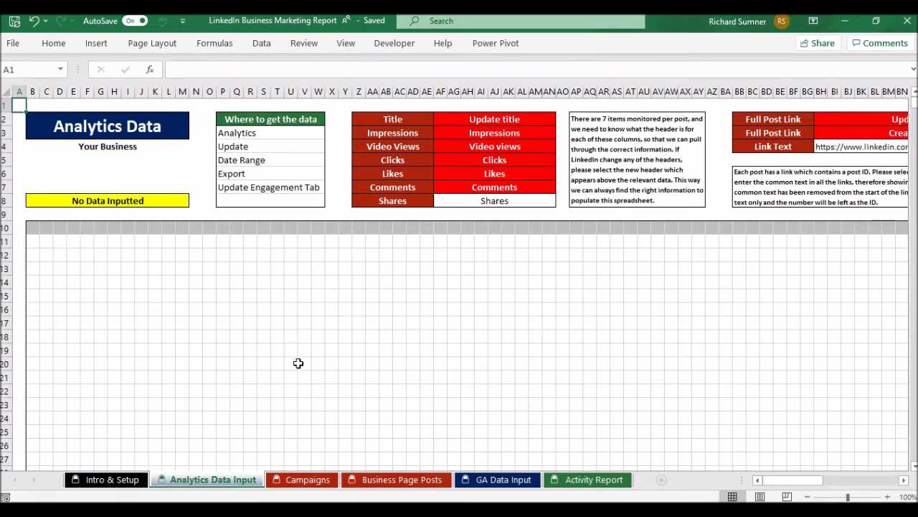
Step: Switch to the exported updates workbook and delete the description row above the headers on the Update engagement sheet
mouse_move(302, 503)
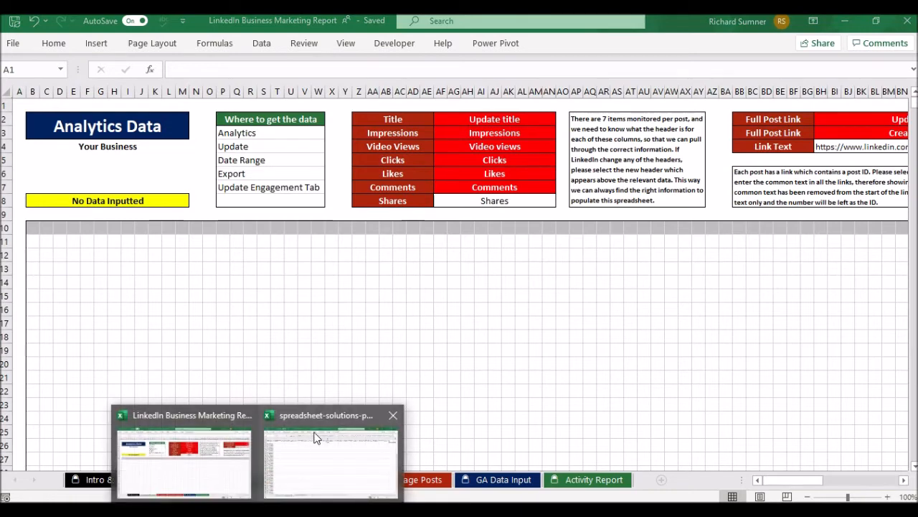
click(315, 437)
click(243, 479)
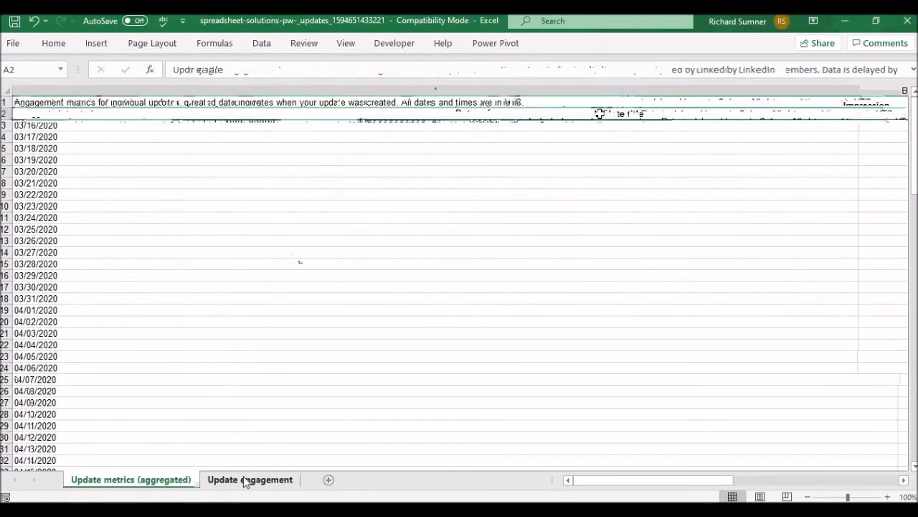
key(Down)
key(Down)
key(Down)
key(Down)
key(Down)
key(Down)
key(Down)
key(Down)
key(Down)
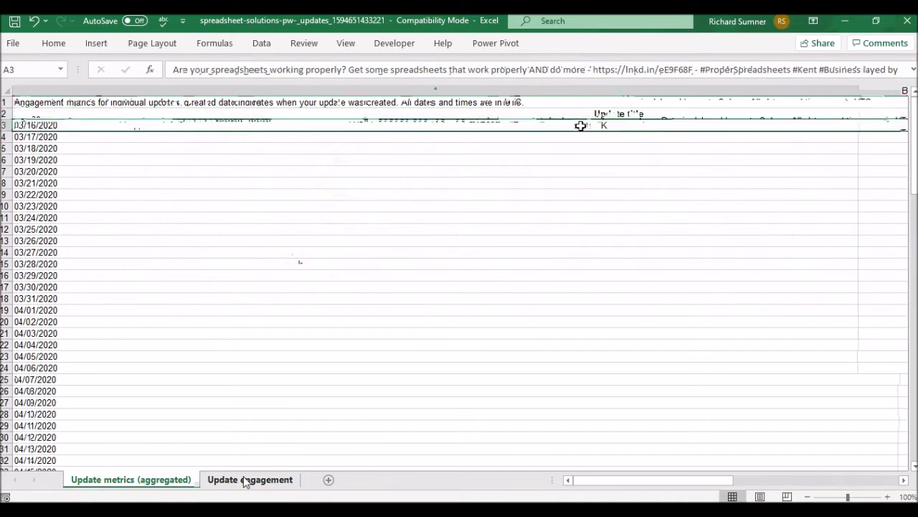
key(ctrl+Home)
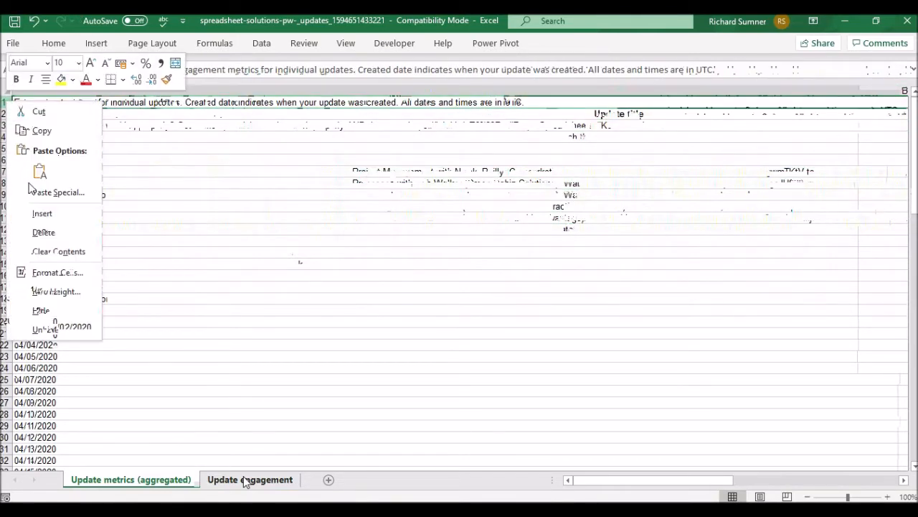
click(43, 231)
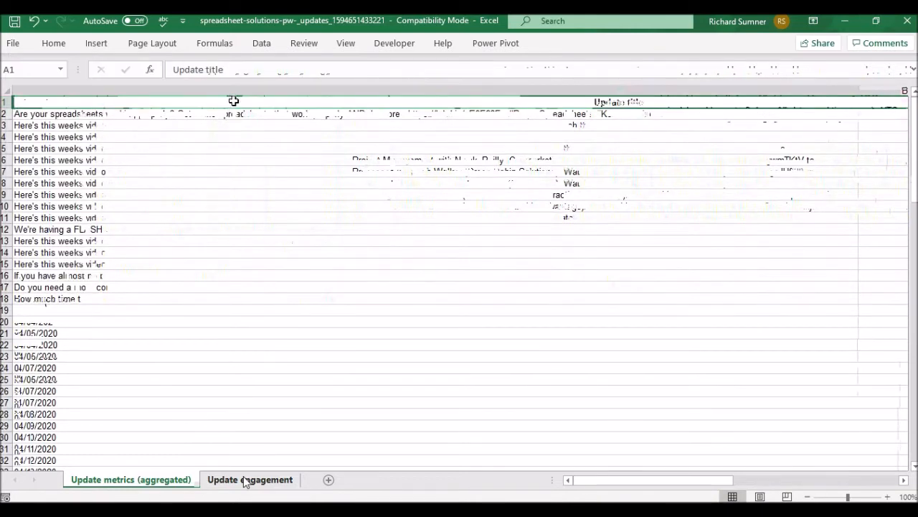
Step: Select the whole Update engagement table, from the header row through row 18 and across to Engagement rate, and copy it
key(shift+Down)
key(shift+Down)
key(shift+Down)
key(shift+Down)
key(shift+Down)
key(shift+Down)
key(shift+Down)
key(shift+Down)
key(shift+Down)
key(shift+Down)
key(shift+Down)
key(shift+Down)
key(shift+Down)
key(shift+Down)
key(shift+Down)
key(shift+Down)
key(shift+Down)
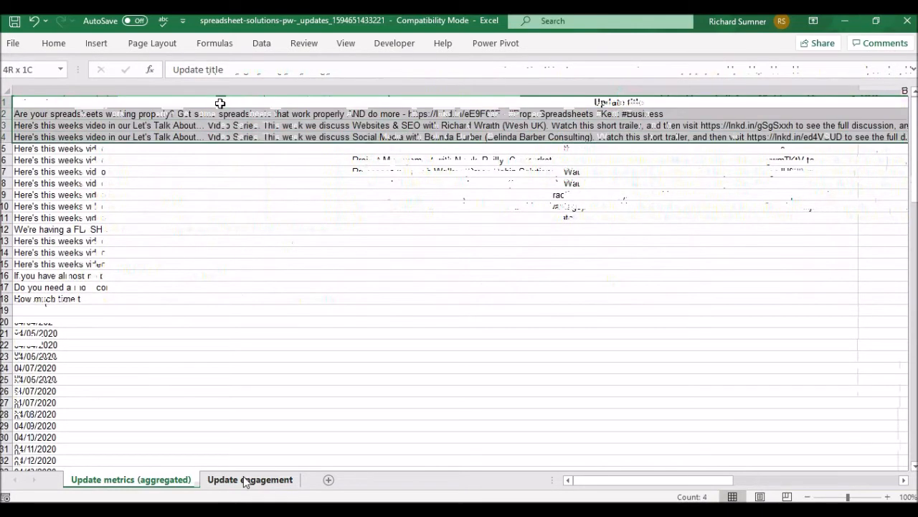
click(244, 479)
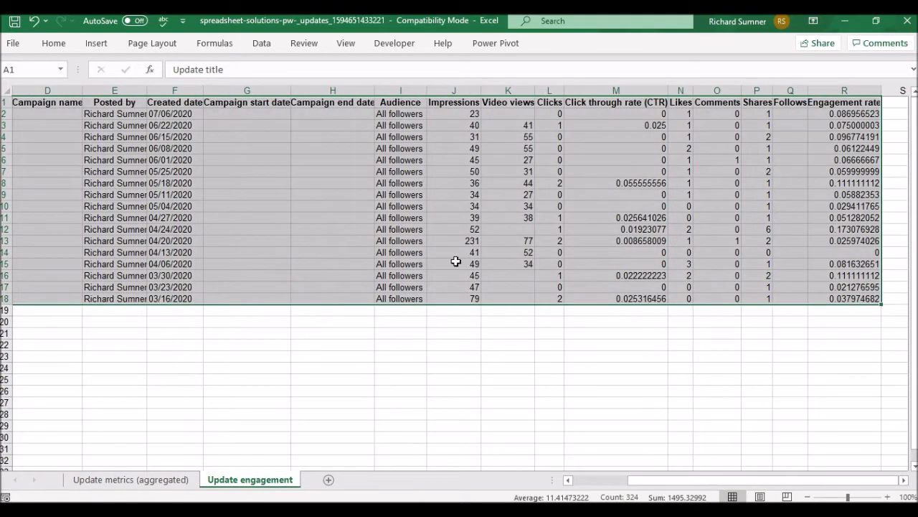
right_click(459, 176)
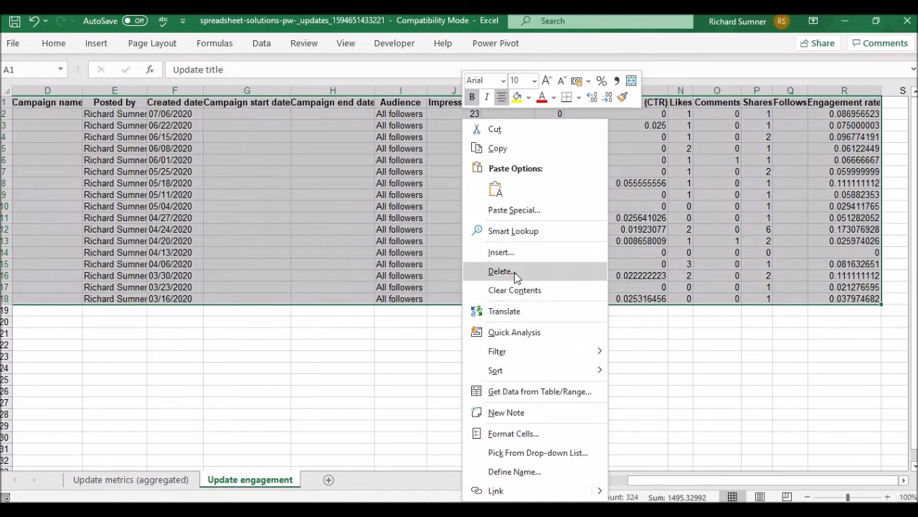
click(498, 148)
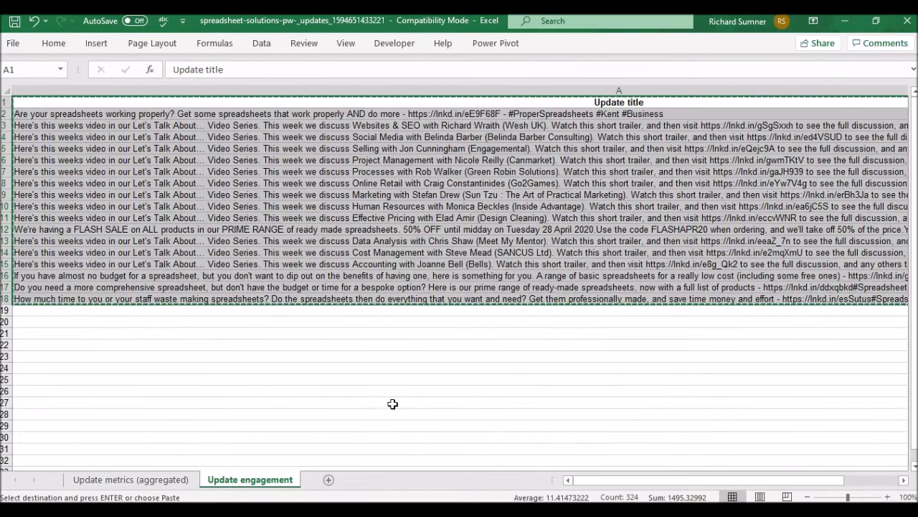
Step: Paste the copied table as values at B10 of the report's Analytics Data Input sheet and review the extracted post metrics
click(259, 511)
click(184, 458)
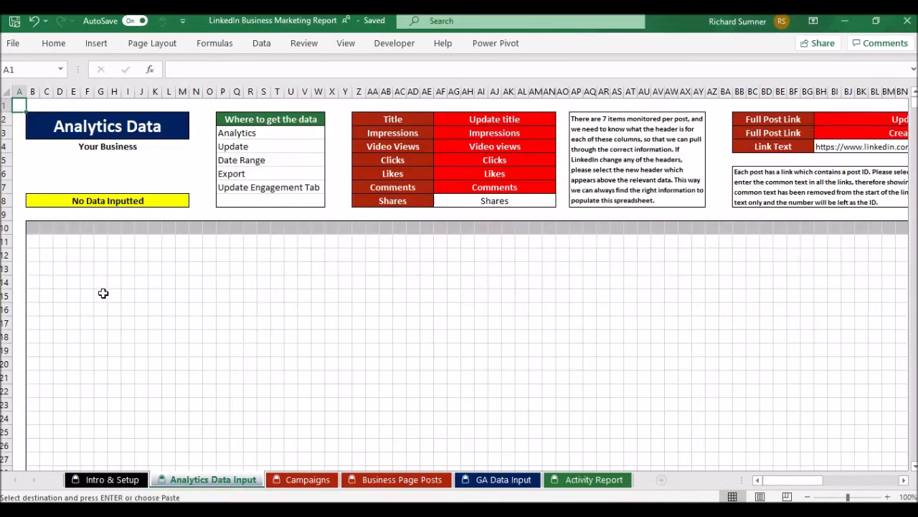
click(33, 228)
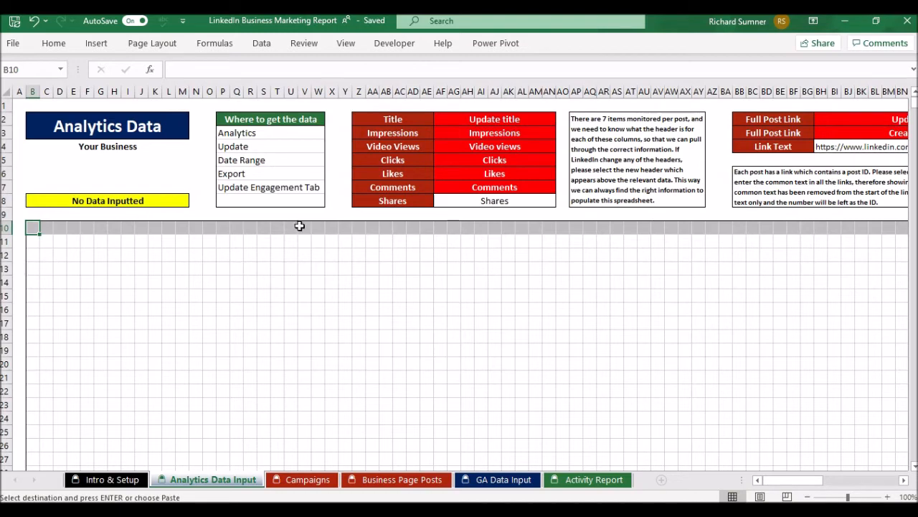
right_click(33, 228)
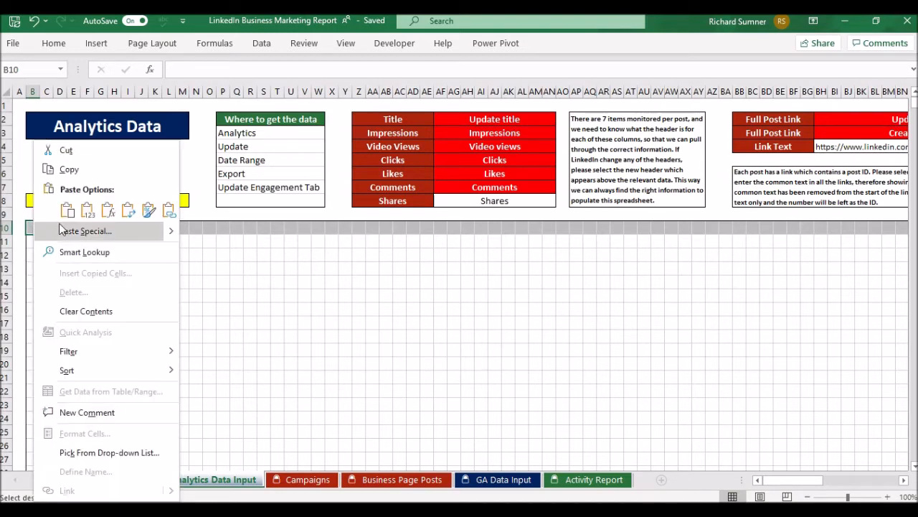
click(87, 211)
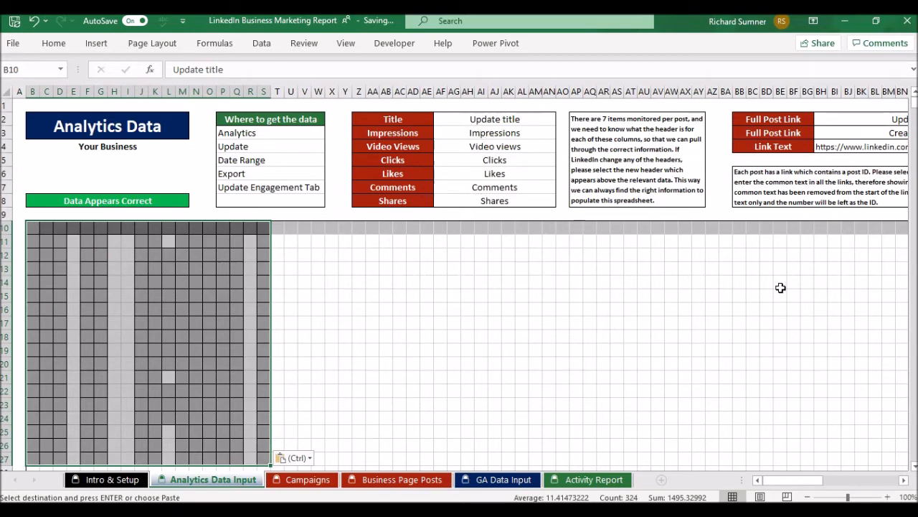
drag(782, 485, 803, 486)
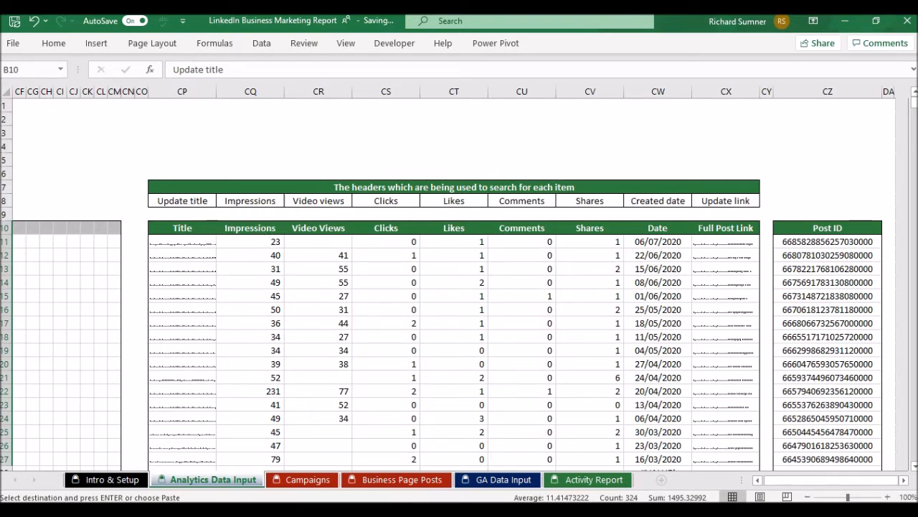
drag(828, 482, 762, 485)
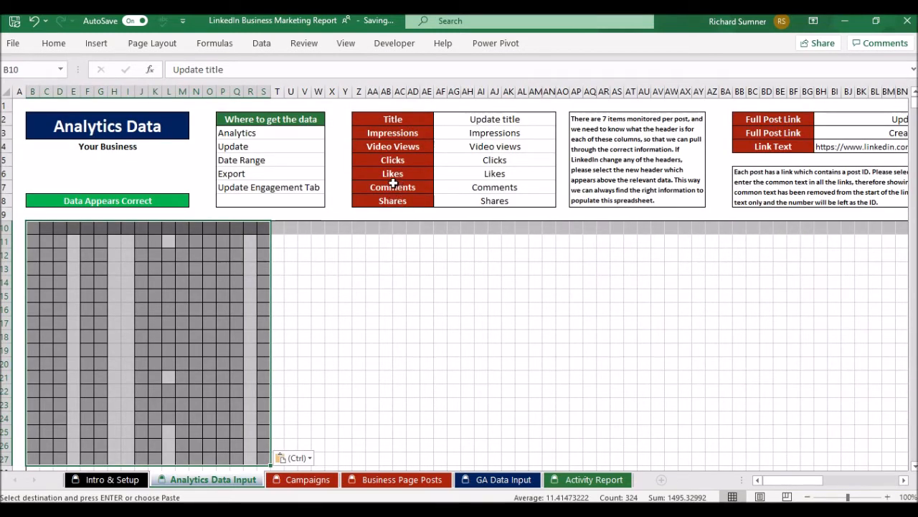
Step: Try to copy the Title label and paste it as values over the header choice beside it
right_click(400, 122)
click(441, 148)
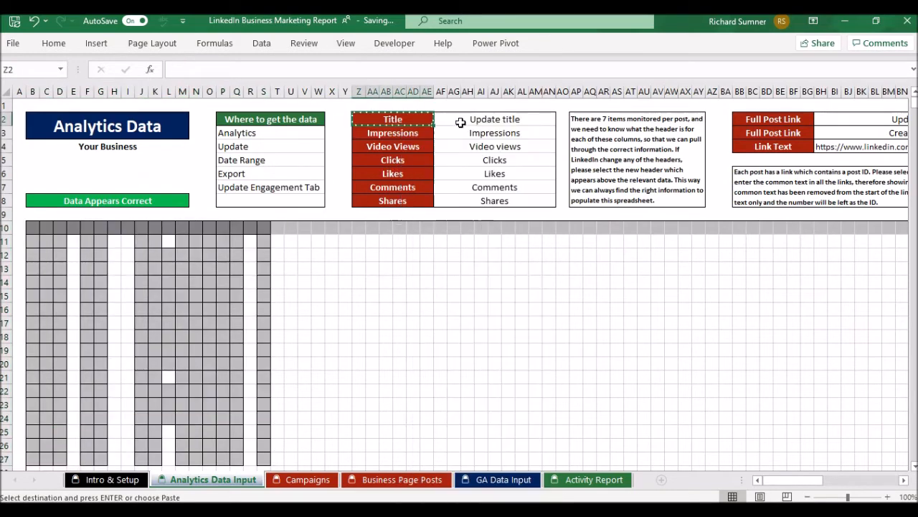
right_click(464, 122)
click(517, 188)
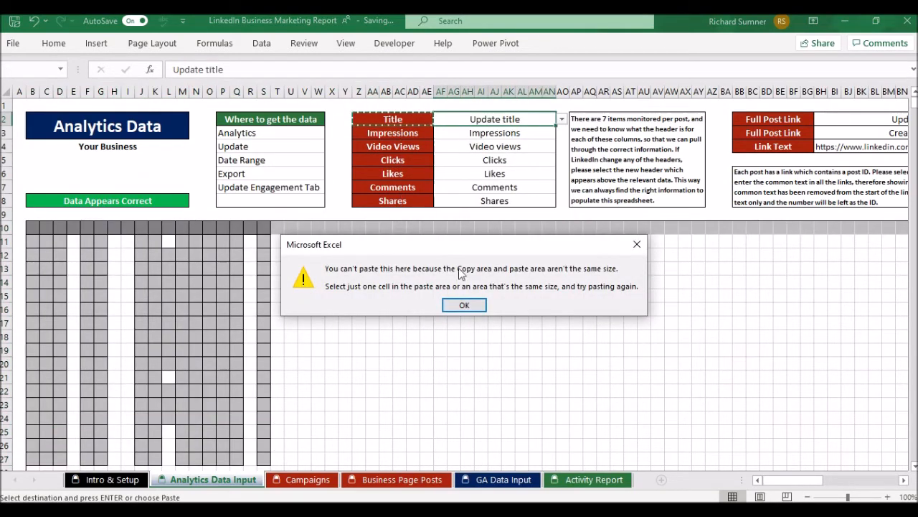
click(463, 306)
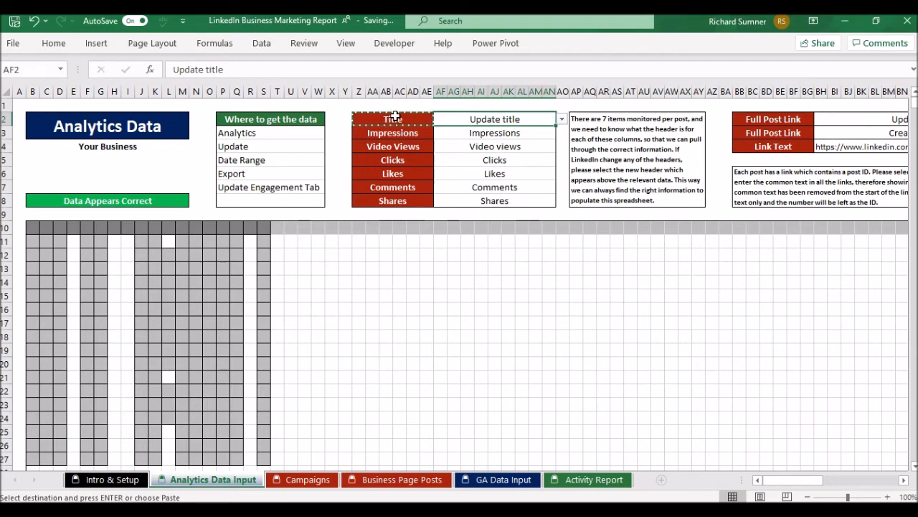
key(Escape)
Step: Clear the header choice for the Title item and select Update title for it again
key(BackSpace)
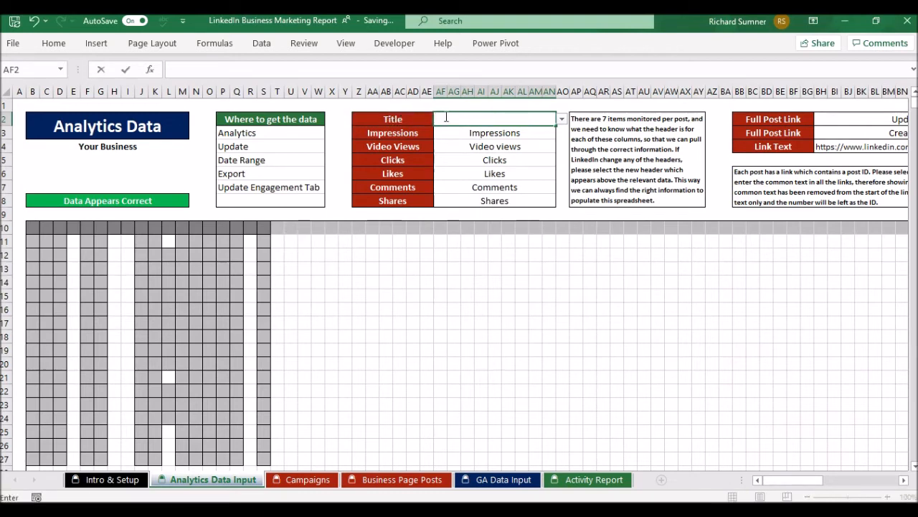
key(Return)
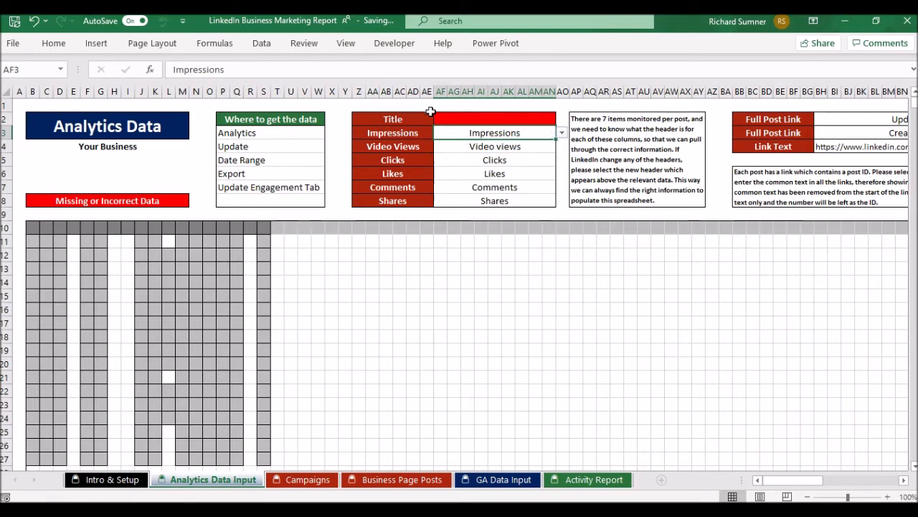
click(482, 119)
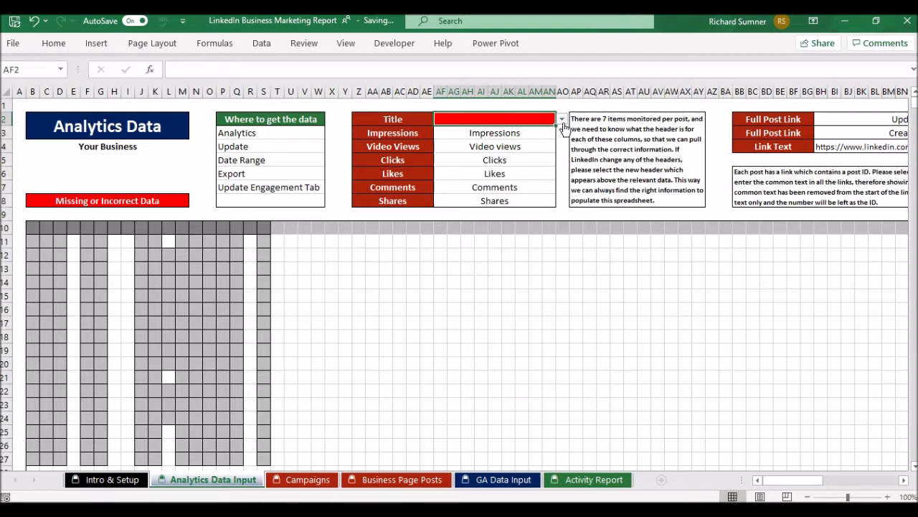
click(562, 119)
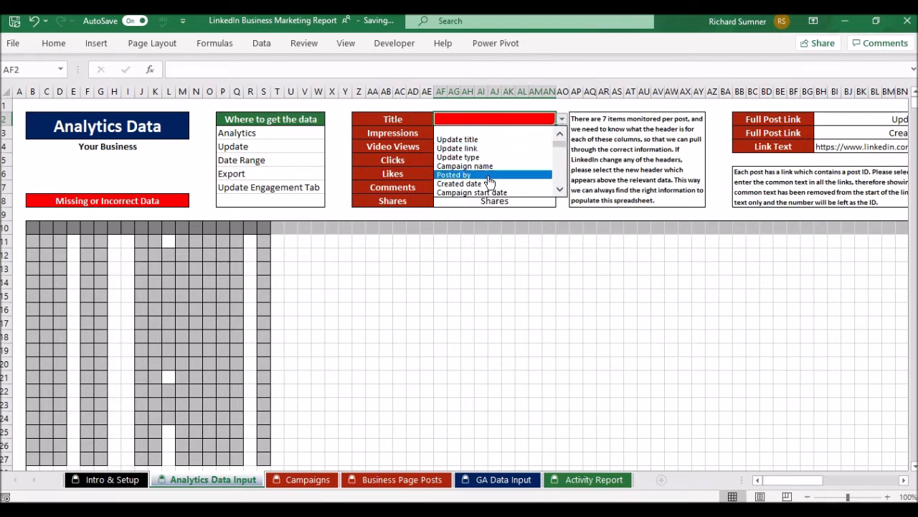
click(482, 143)
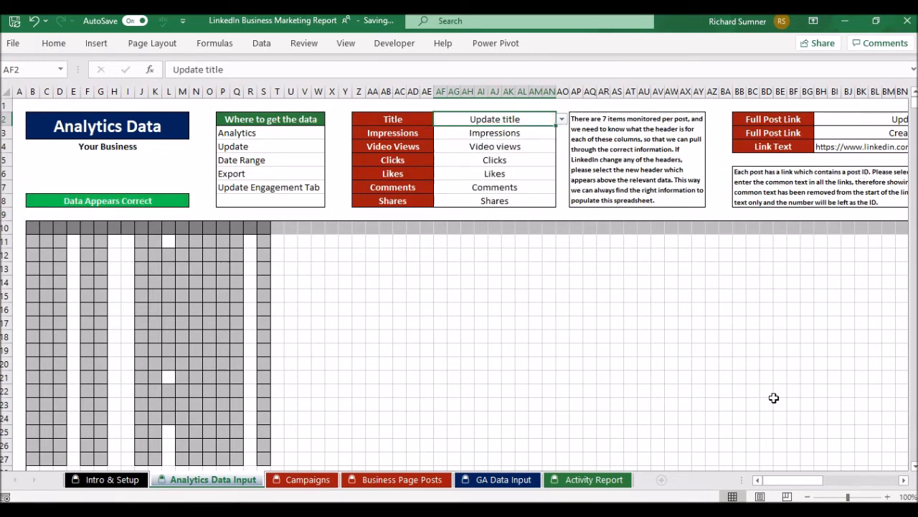
Step: Examine the post link settings on the Analytics Data Input sheet, then the Update link column in the exported updates workbook
drag(789, 479, 810, 478)
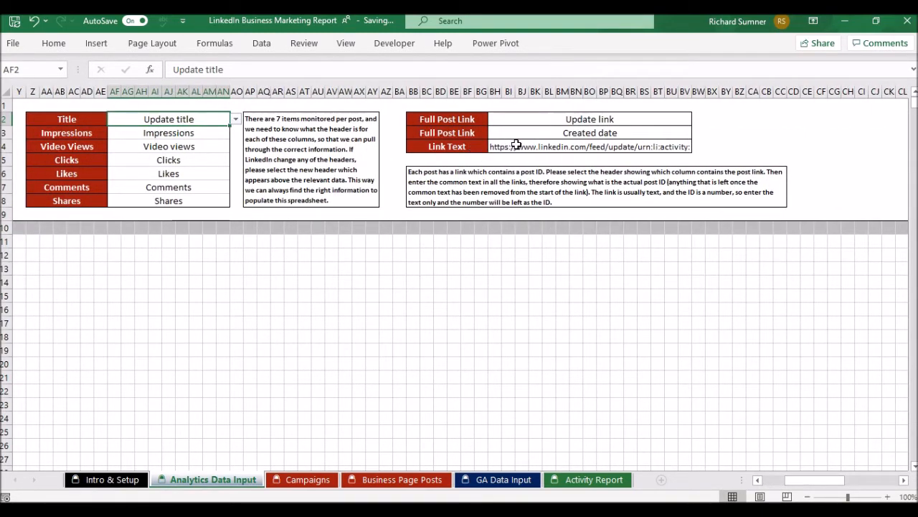
drag(825, 480, 802, 480)
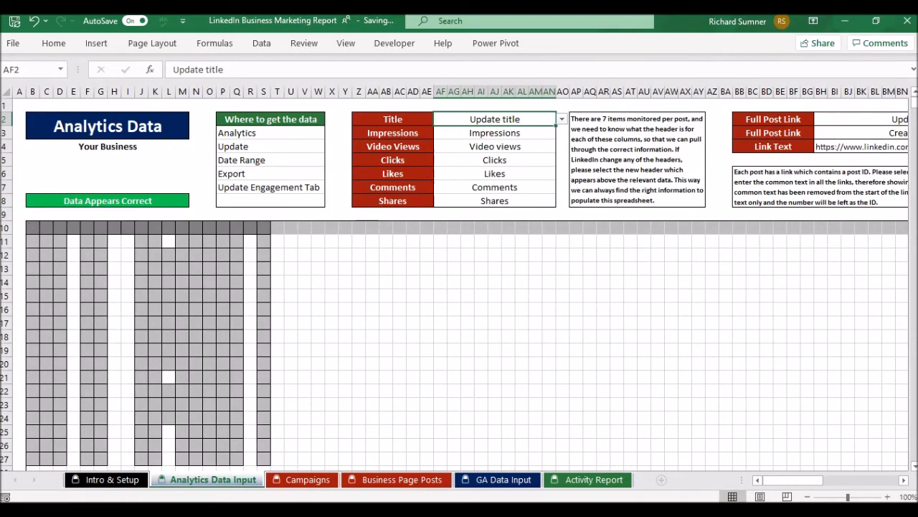
mouse_move(261, 511)
click(308, 465)
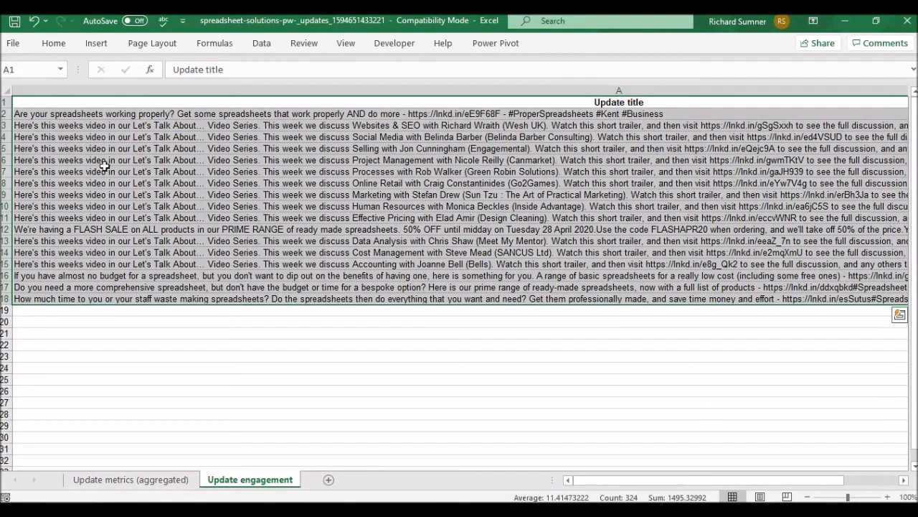
key(Right)
key(Right)
key(Right)
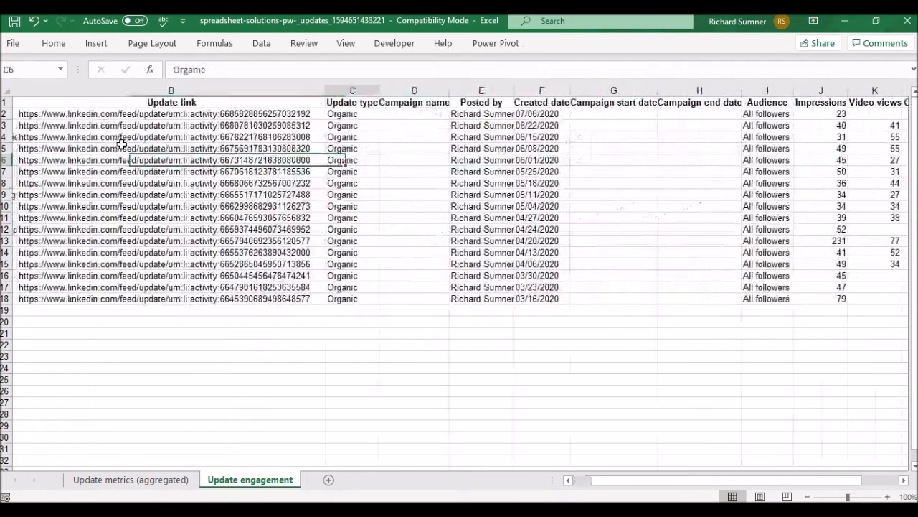
key(Left)
key(Left)
key(Left)
key(Right)
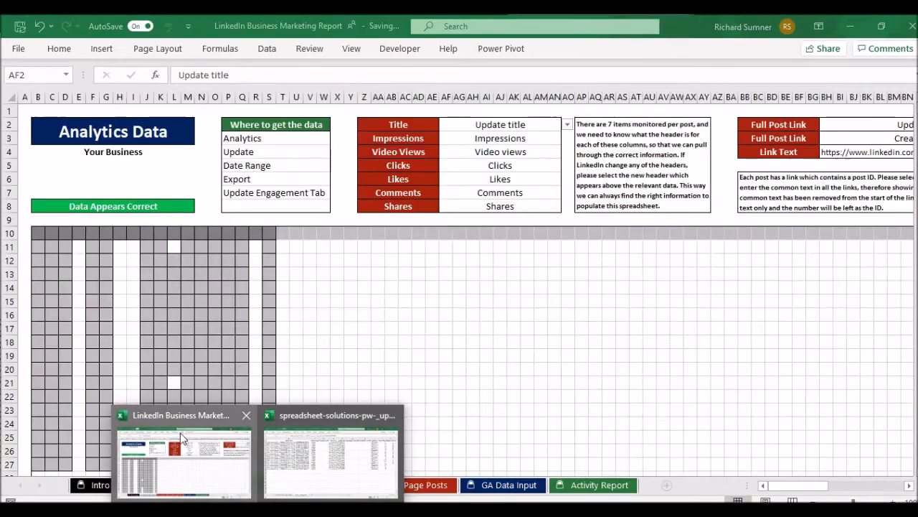
Step: Return to the report workbook and rename the second Full Post Link label, beside Created date, as Posted Date
click(183, 437)
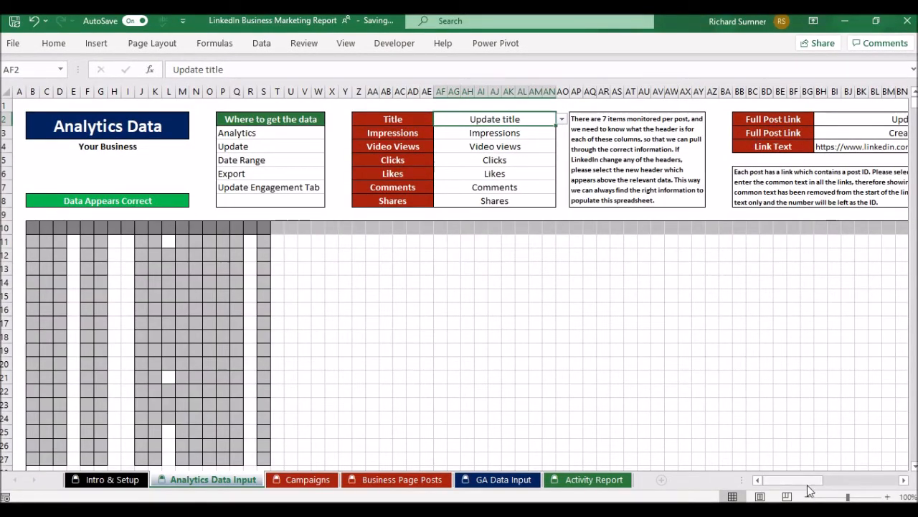
drag(806, 489, 825, 488)
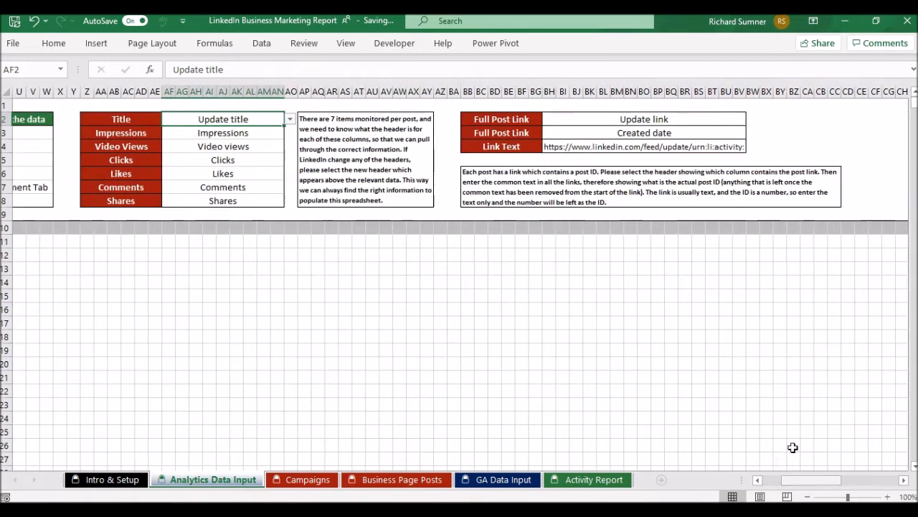
click(540, 126)
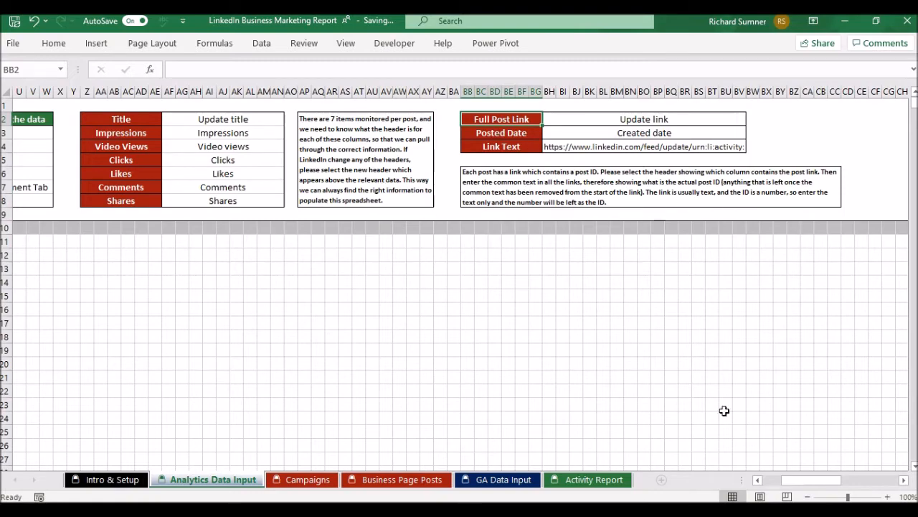
Step: Examine the extracted post metrics, full post links and post IDs, then return to the start of the sheet
mouse_move(809, 479)
mouse_down()
mouse_move(833, 479)
mouse_move(825, 479)
mouse_up()
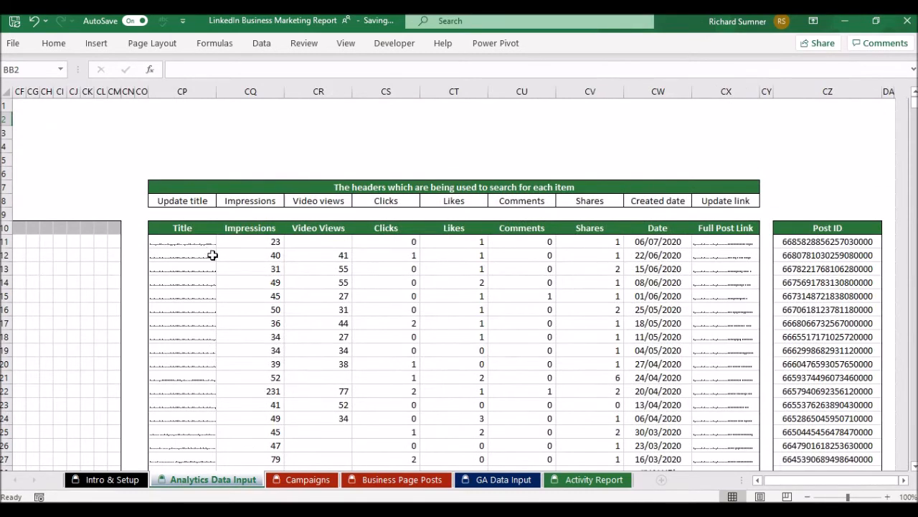
click(706, 274)
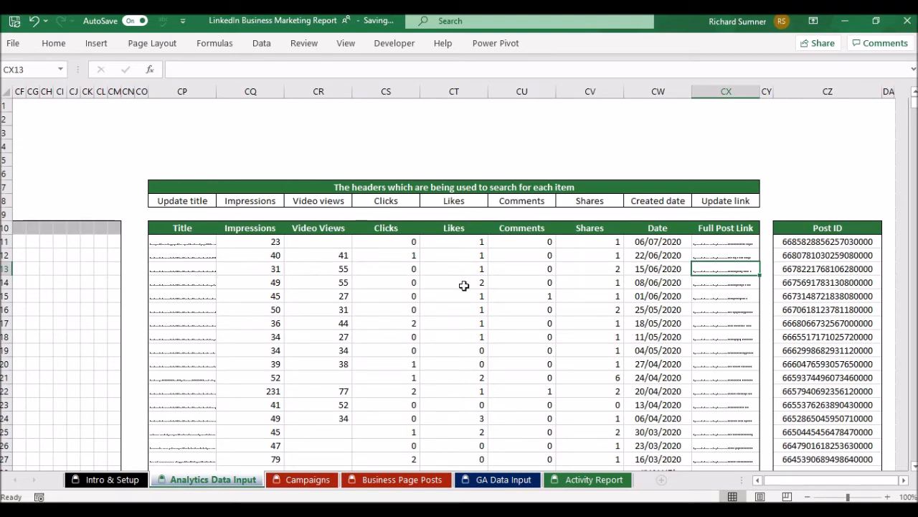
drag(858, 479, 761, 479)
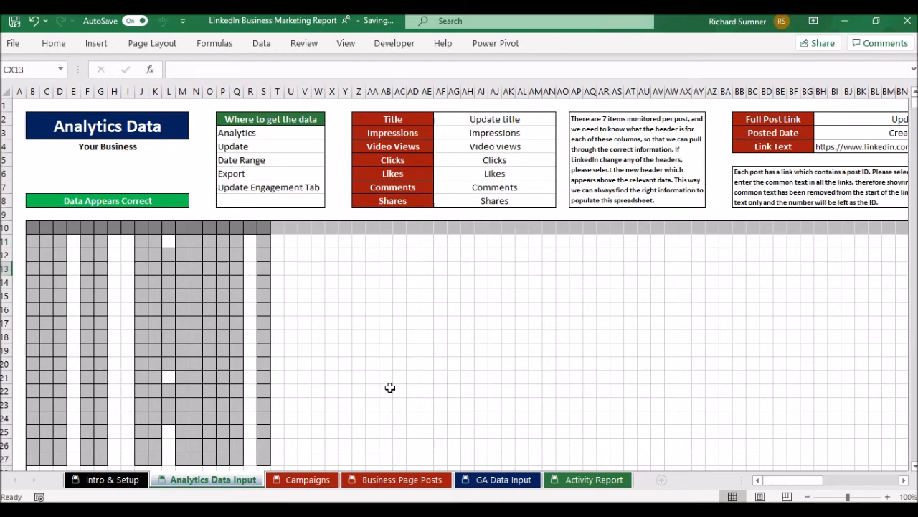
Step: Open the Business Page Posts sheet and compare the entered post metrics with the calculated figures in the green columns
click(372, 482)
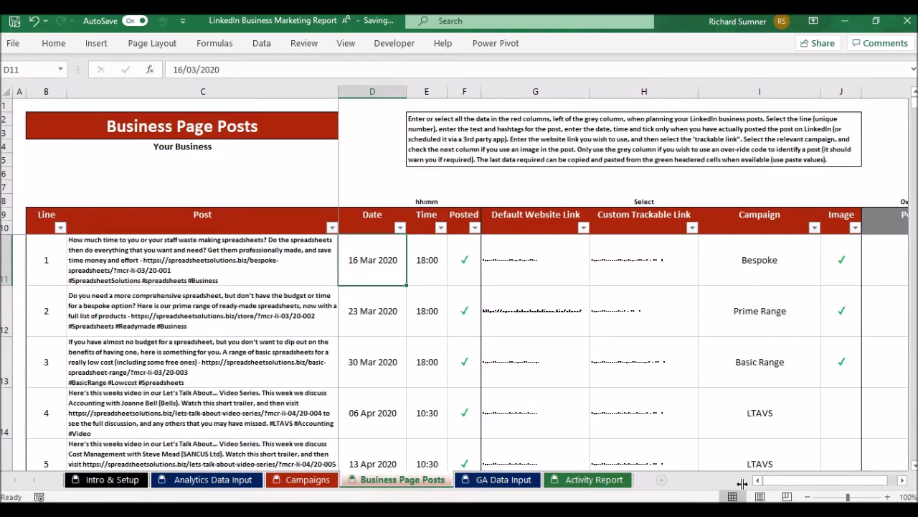
drag(796, 482, 818, 483)
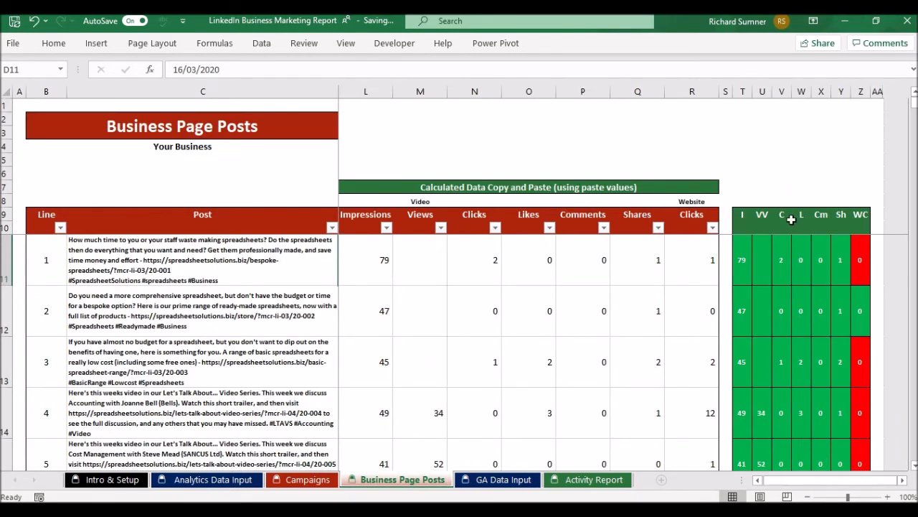
scroll(791, 331, down, 4)
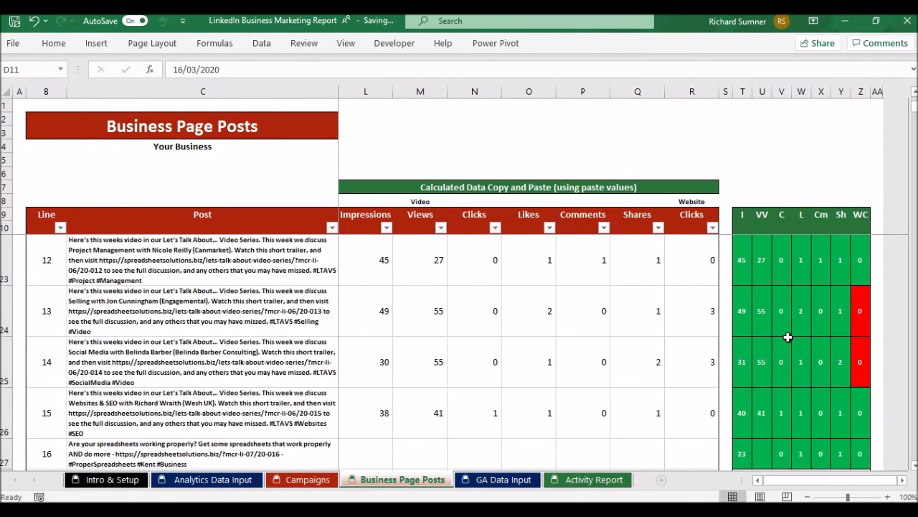
scroll(788, 337, down, 2)
scroll(783, 328, up, 3)
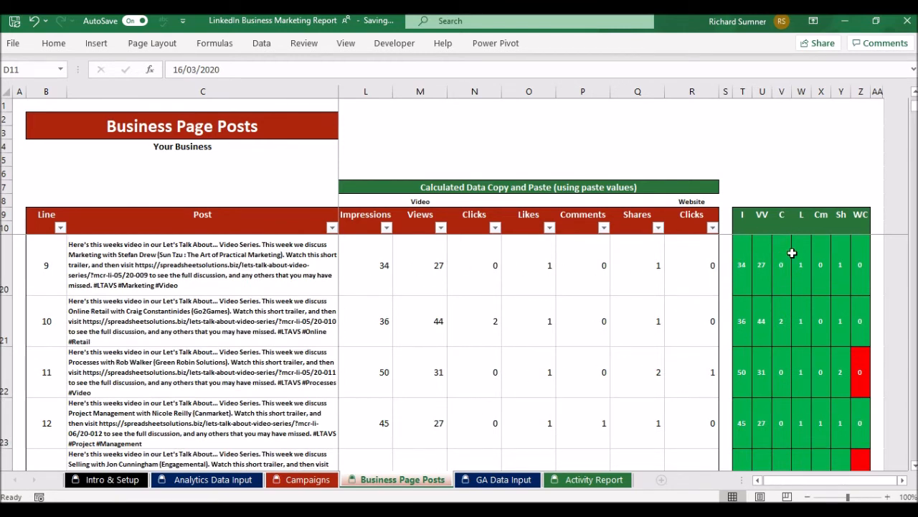
Step: Copy the calculated metrics for line 9 from the green columns and paste them as values starting at its Impressions cell, L20
click(744, 255)
drag(744, 256, 861, 254)
right_click(834, 254)
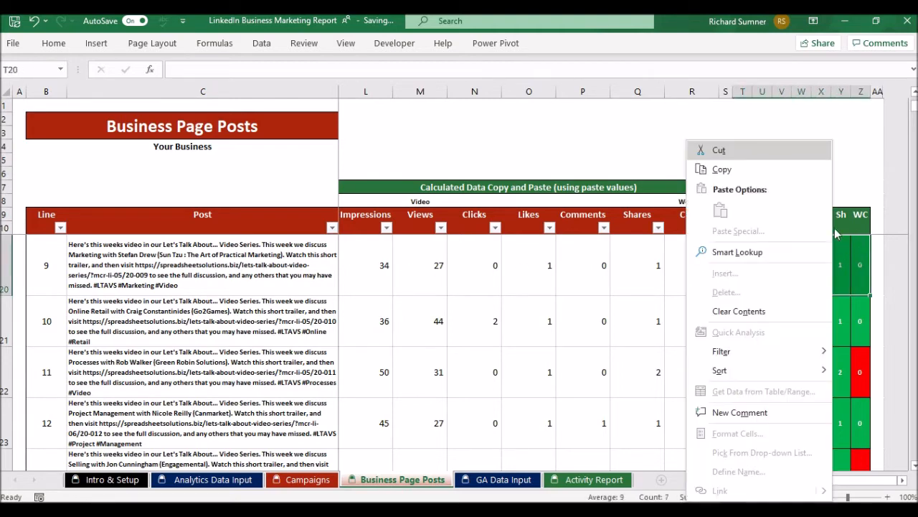
click(724, 170)
right_click(364, 271)
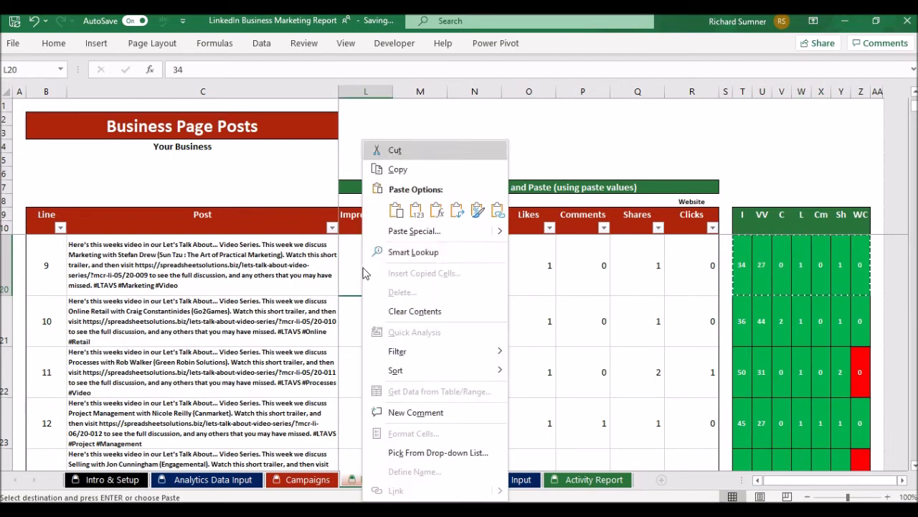
click(416, 210)
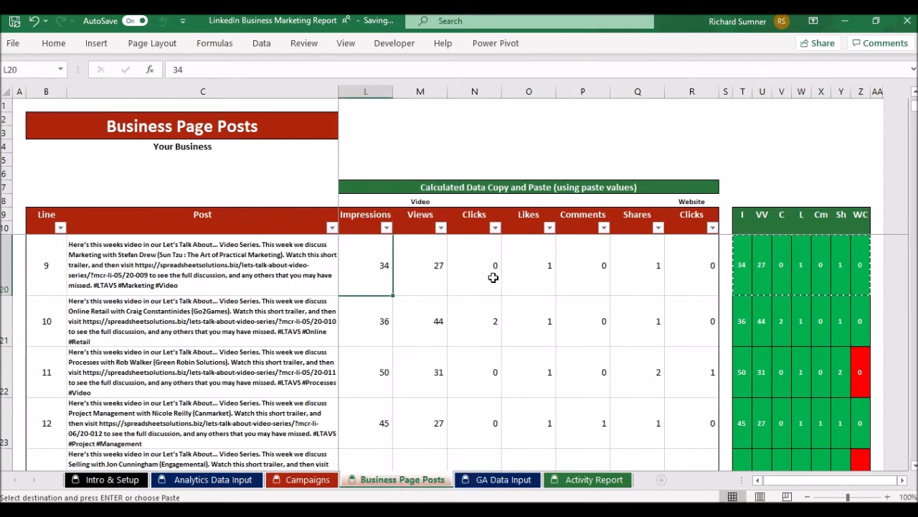
key(Escape)
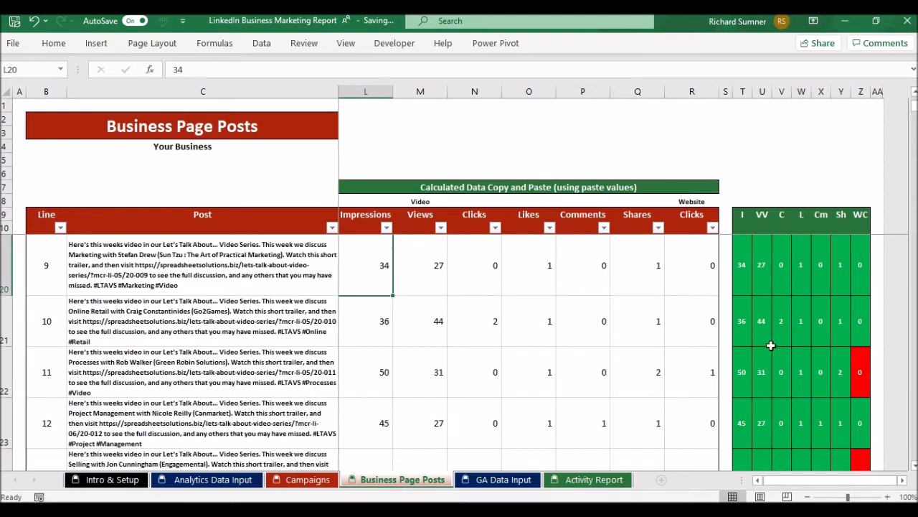
Step: Review the red-highlighted website clicks cells across the Business Page Posts lines
scroll(828, 328, down, 2)
scroll(829, 325, up, 3)
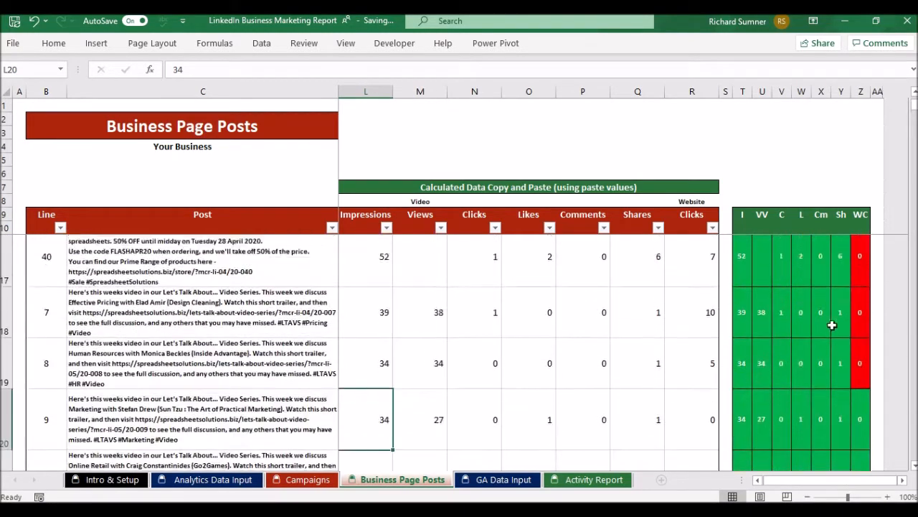
scroll(868, 336, up, 2)
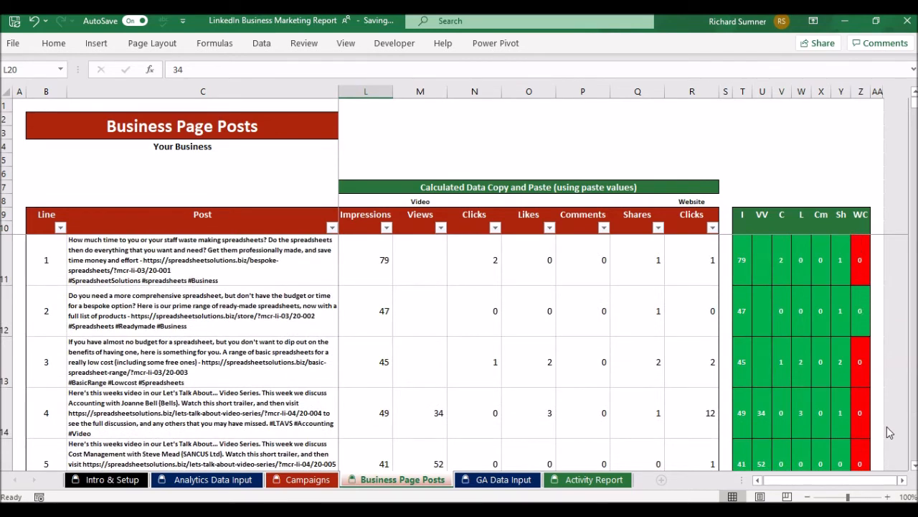
scroll(571, 318, down, 1)
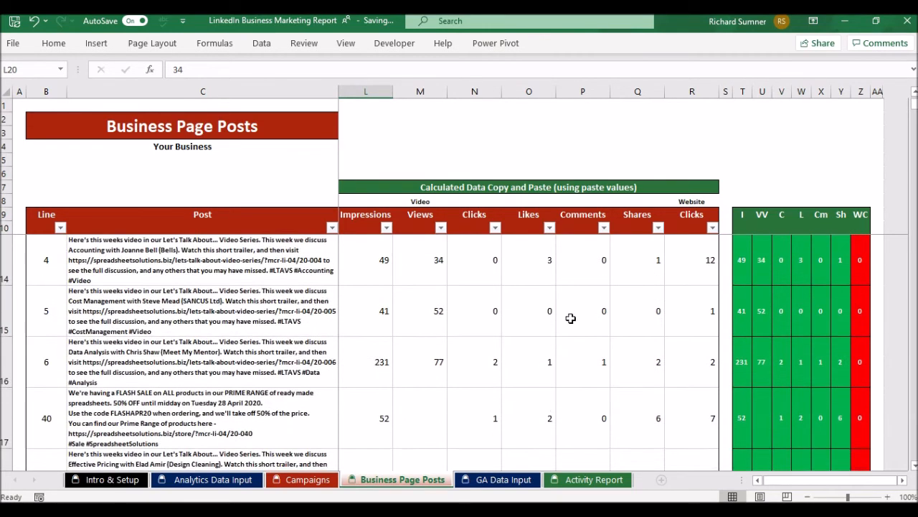
Step: Open the GA Data Input sheet and switch to the Google Analytics page in the browser
click(500, 482)
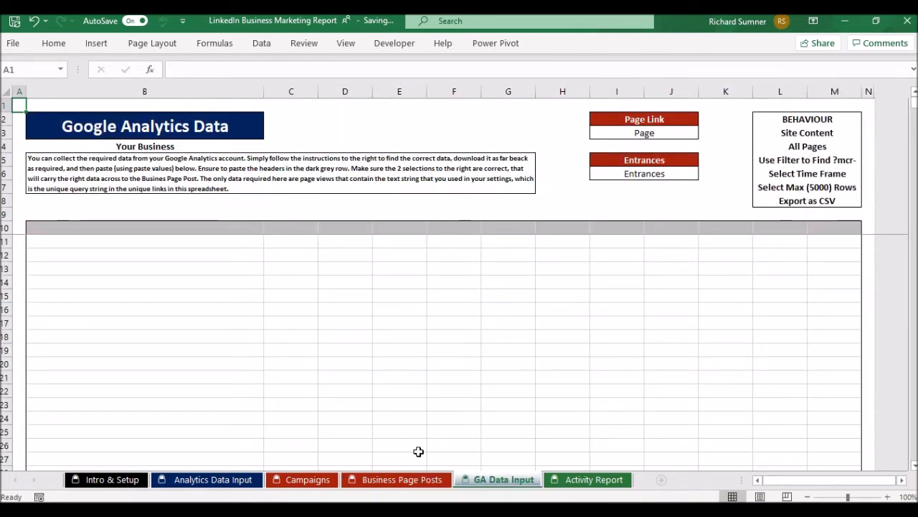
key(alt+Tab)
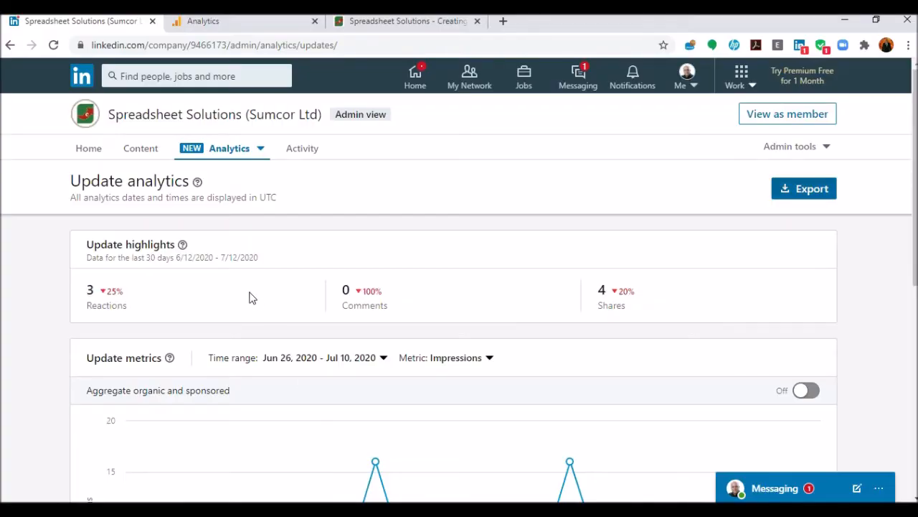
click(281, 20)
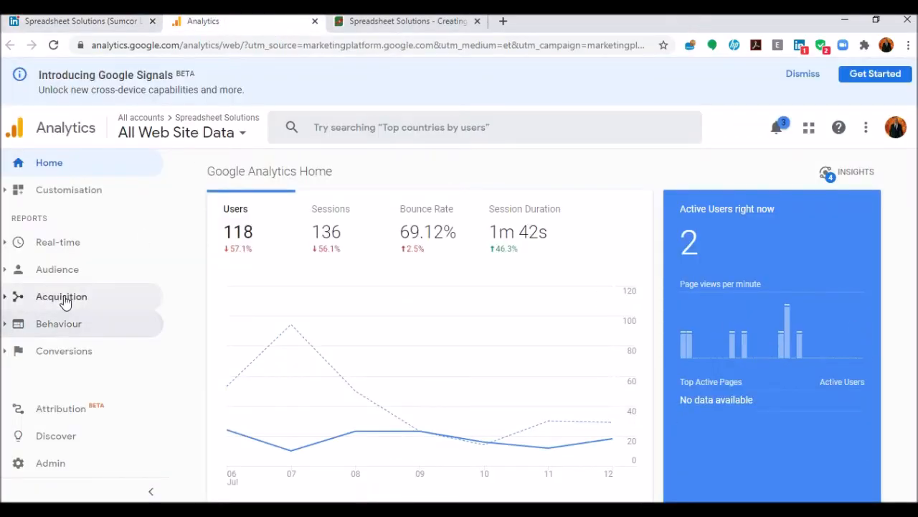
Step: Consult the workbook's collection instructions and open the Behaviour report for Site Content, All Pages
click(59, 324)
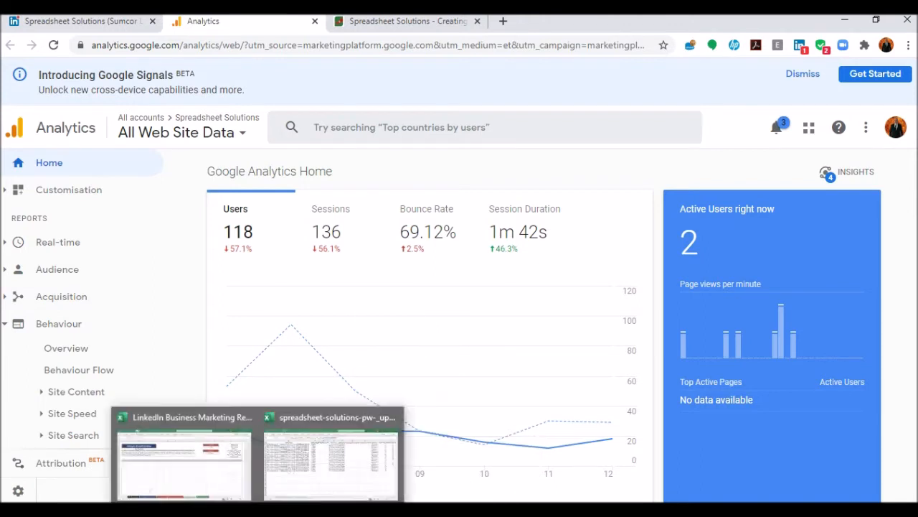
click(71, 356)
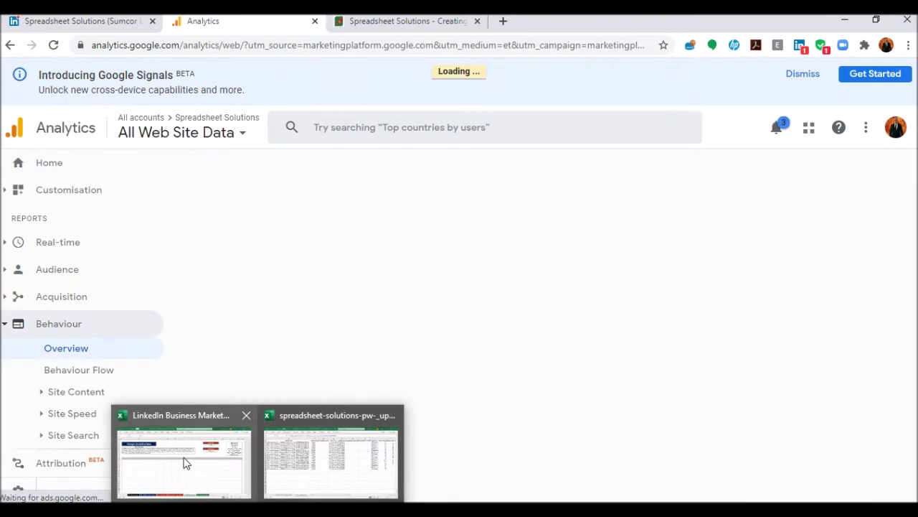
mouse_move(183, 461)
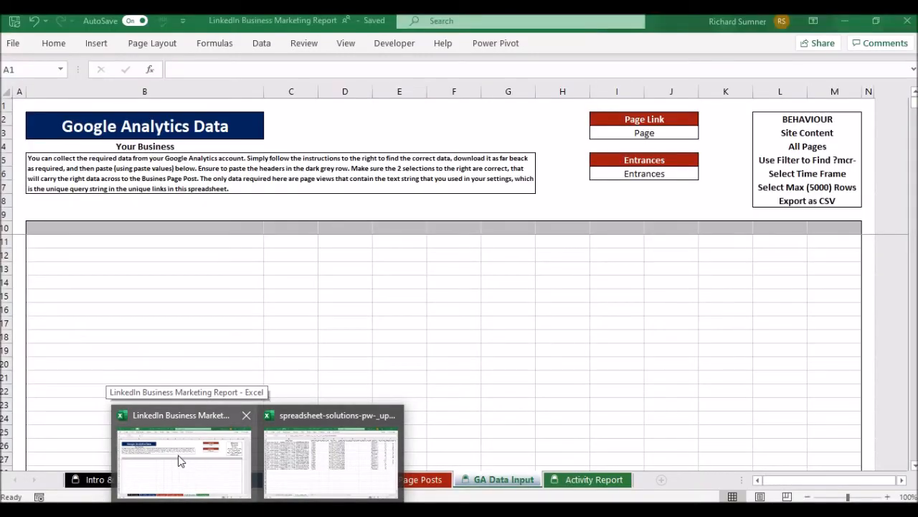
click(259, 460)
mouse_move(259, 509)
click(172, 460)
click(291, 509)
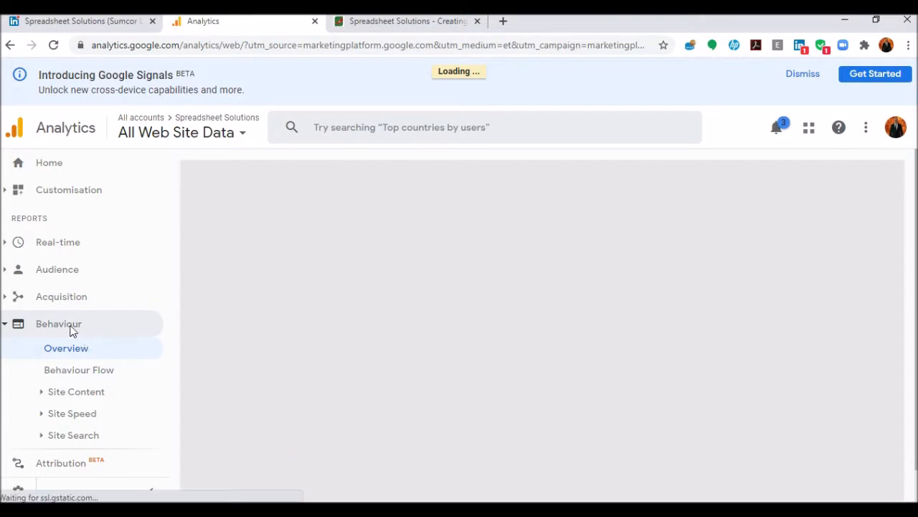
click(76, 393)
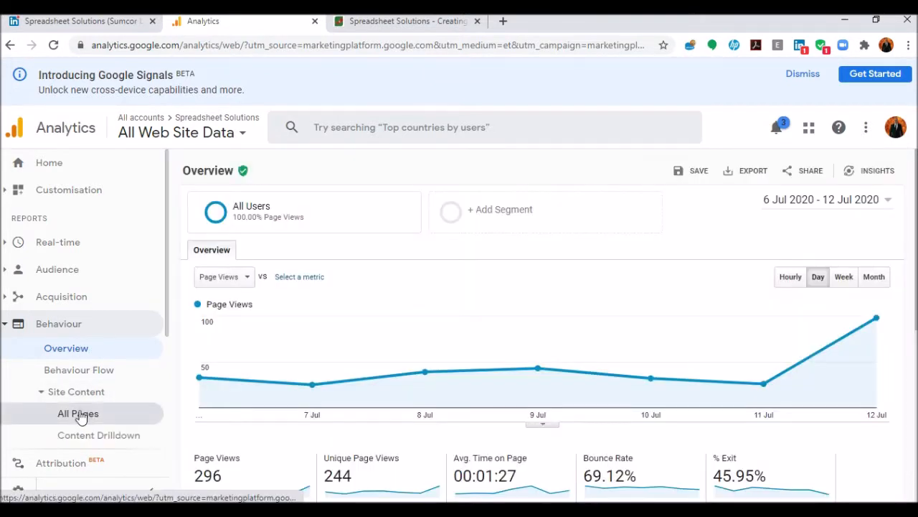
click(91, 415)
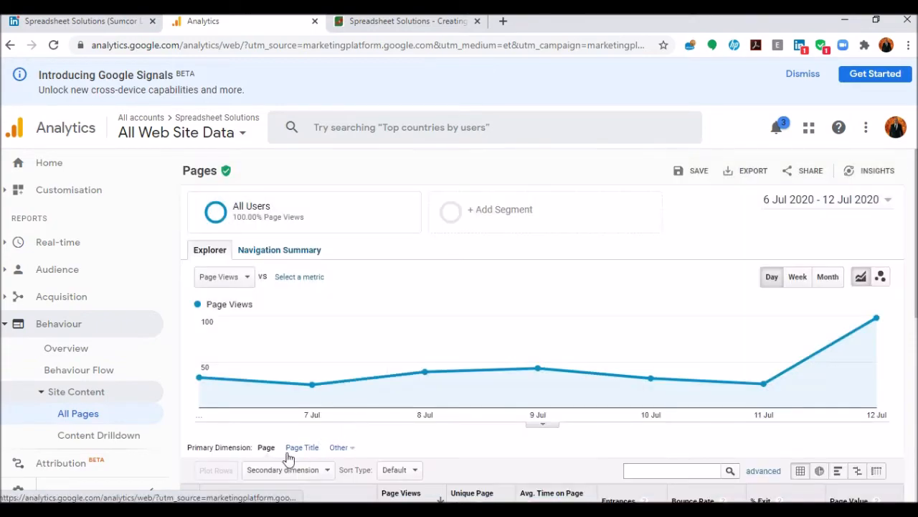
Step: Recheck the workbook's filter instruction and filter the Pages report to page links containing ?mcr-
mouse_move(266, 506)
click(183, 452)
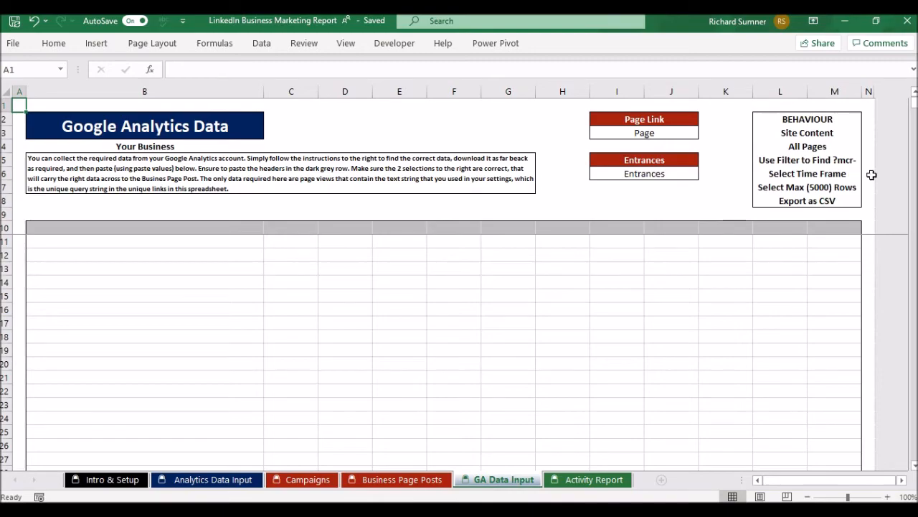
key(alt+Tab)
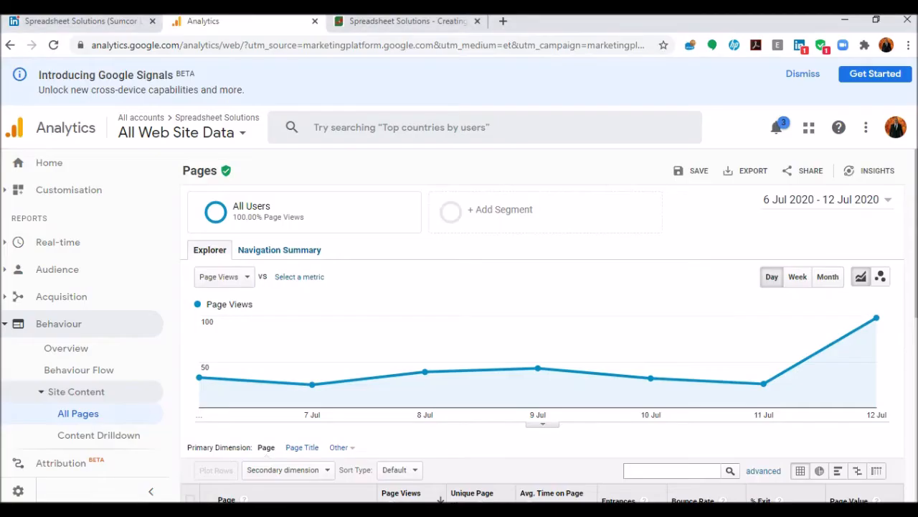
scroll(863, 295, down, 3)
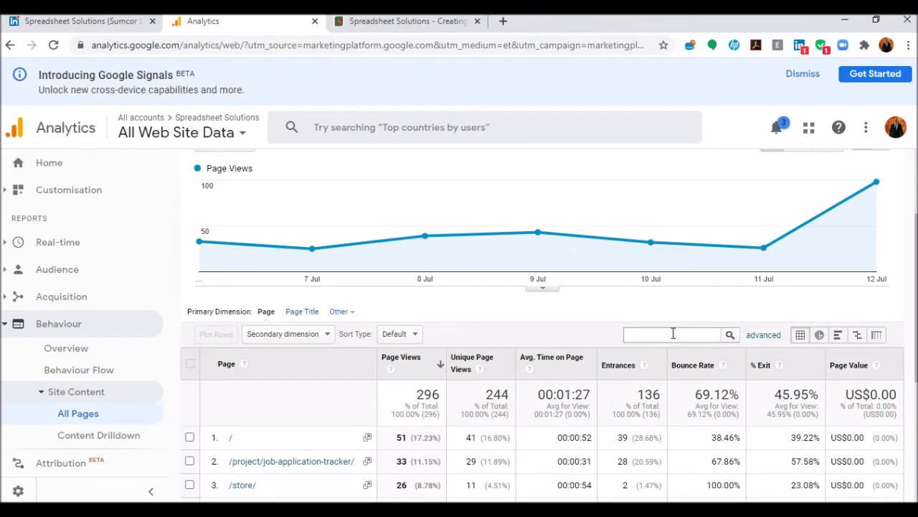
click(673, 333)
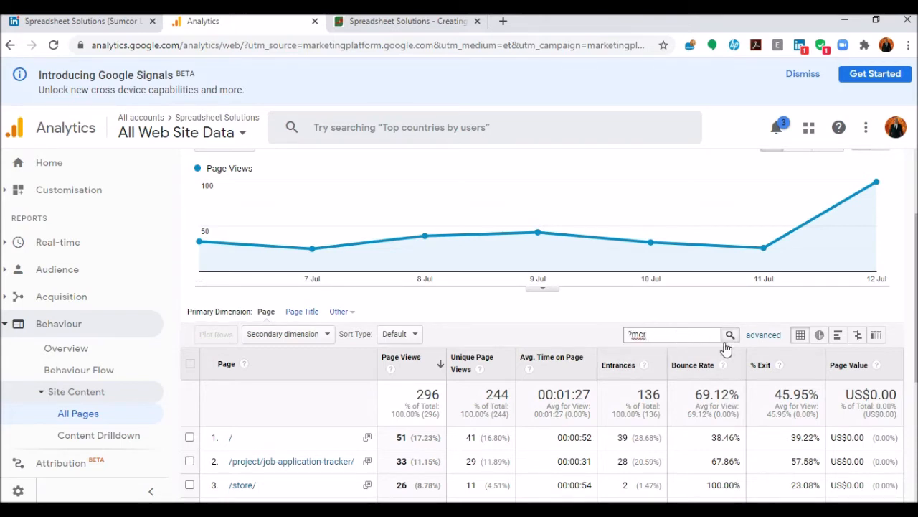
scroll(802, 345, down, 1)
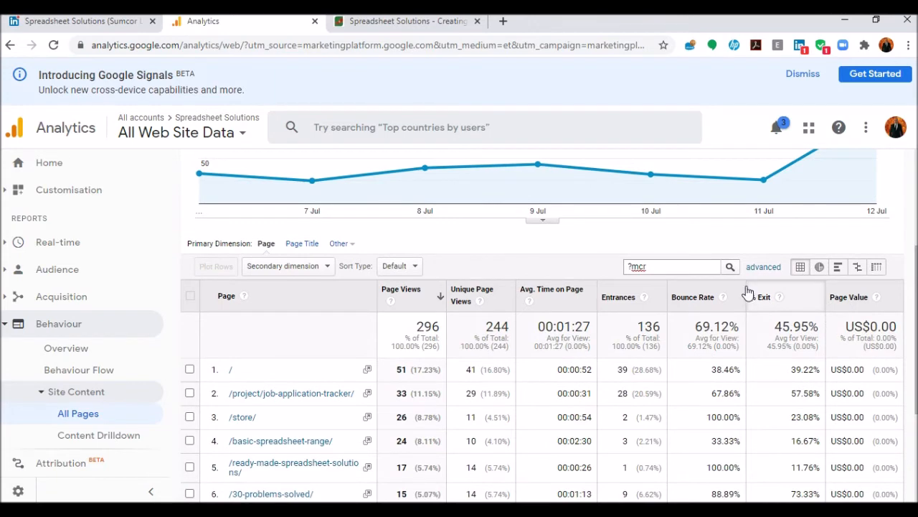
click(730, 269)
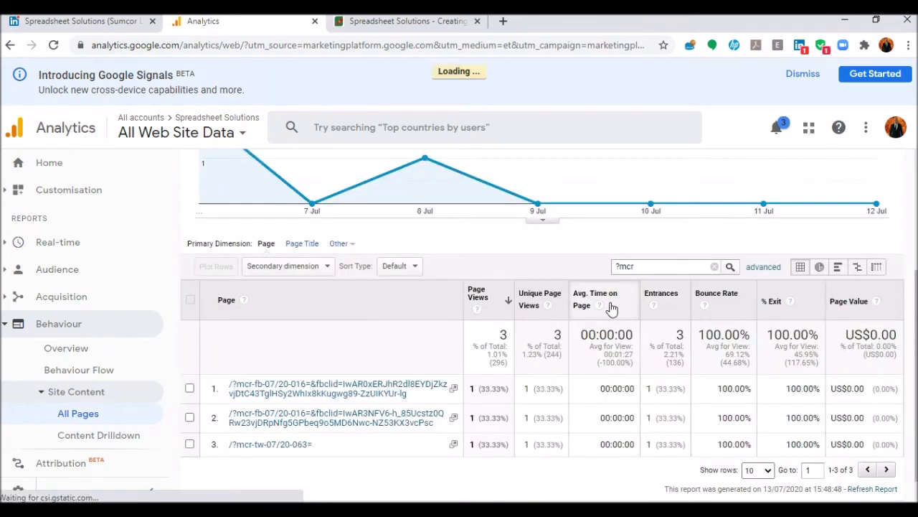
scroll(611, 307, down, 1)
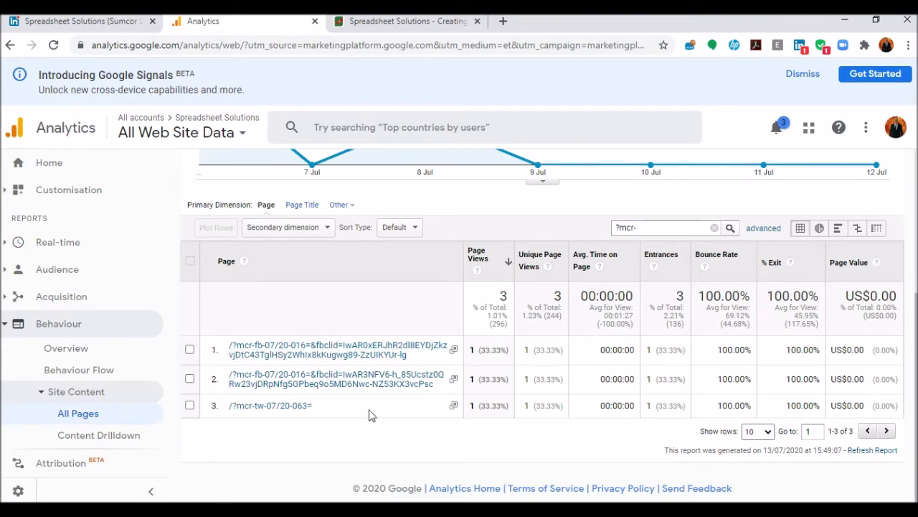
Step: Set the Pages report's date range to 16 Mar 2020 - 12 Jul 2020 and apply it
scroll(531, 297, up, 3)
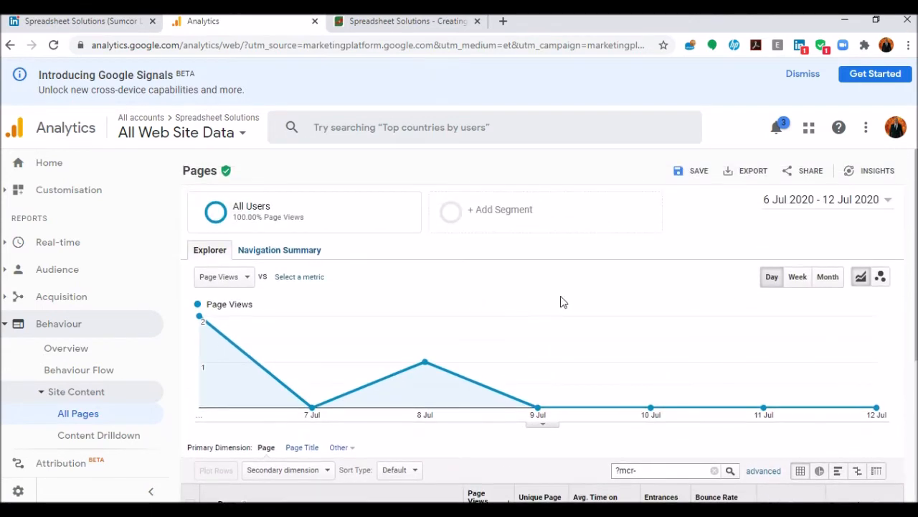
click(799, 206)
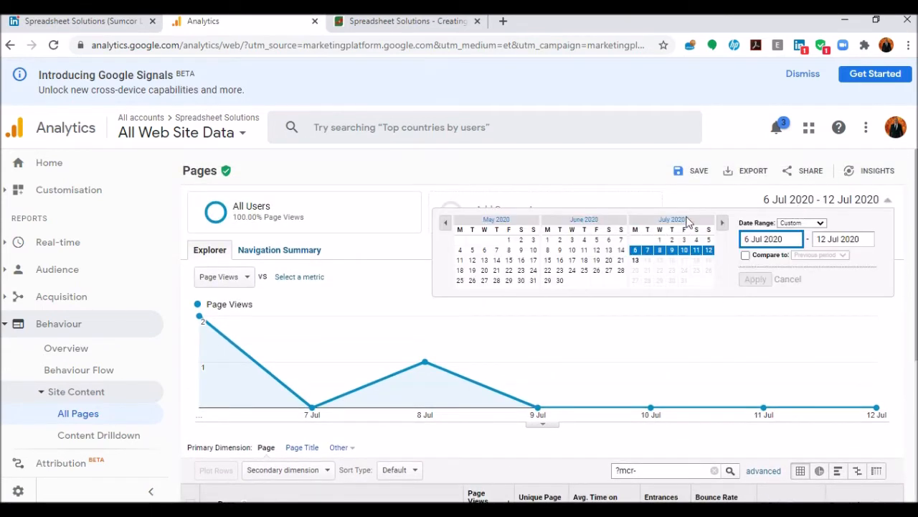
click(446, 223)
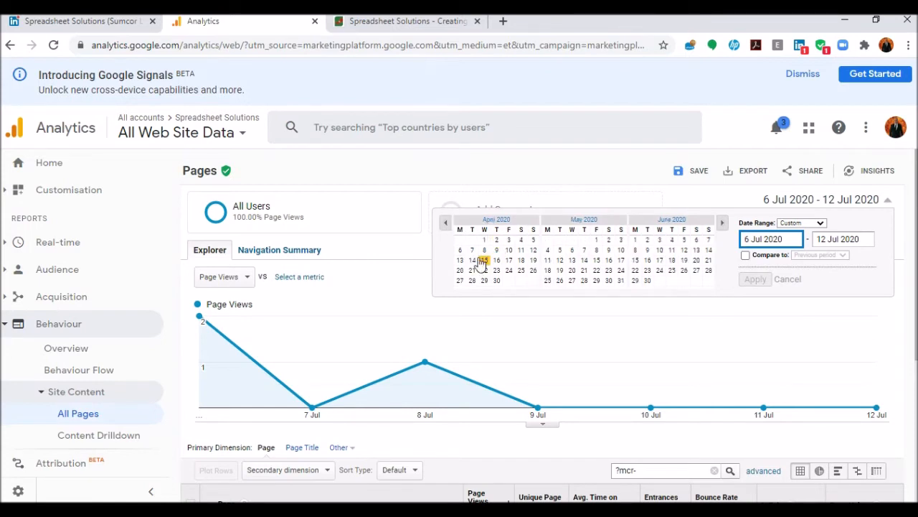
click(445, 223)
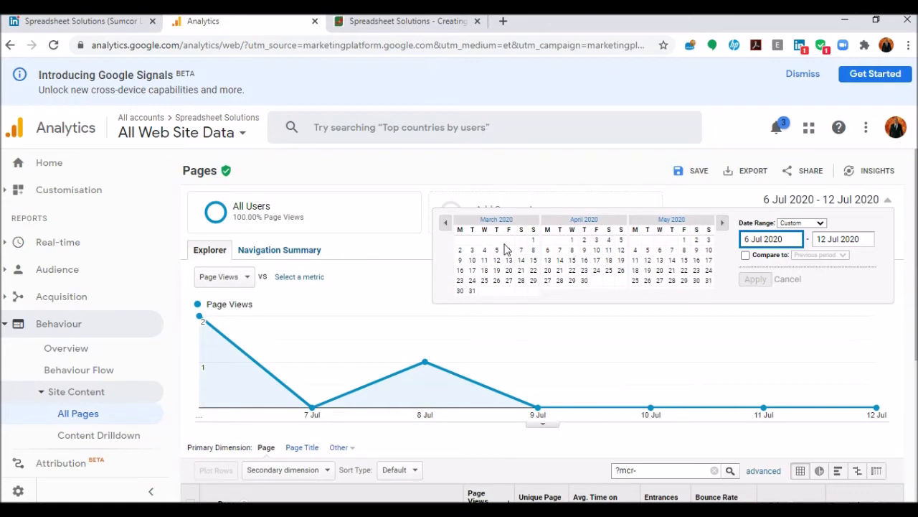
click(460, 272)
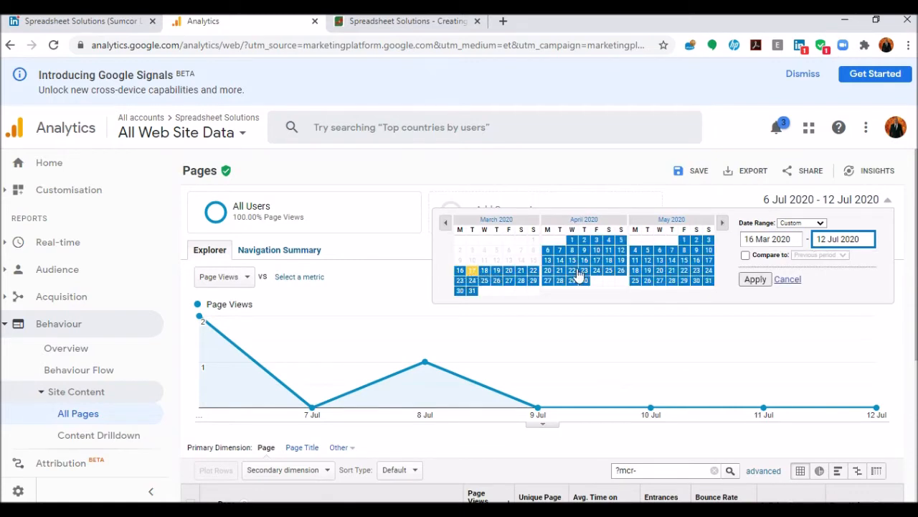
click(754, 280)
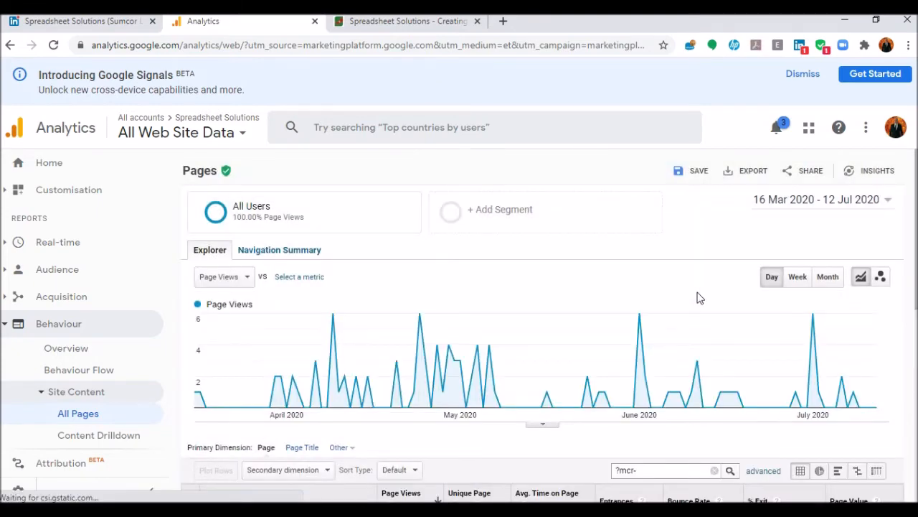
Step: Set the Pages table to show 5000 rows and look through the full list of tagged links
scroll(696, 294, down, 10)
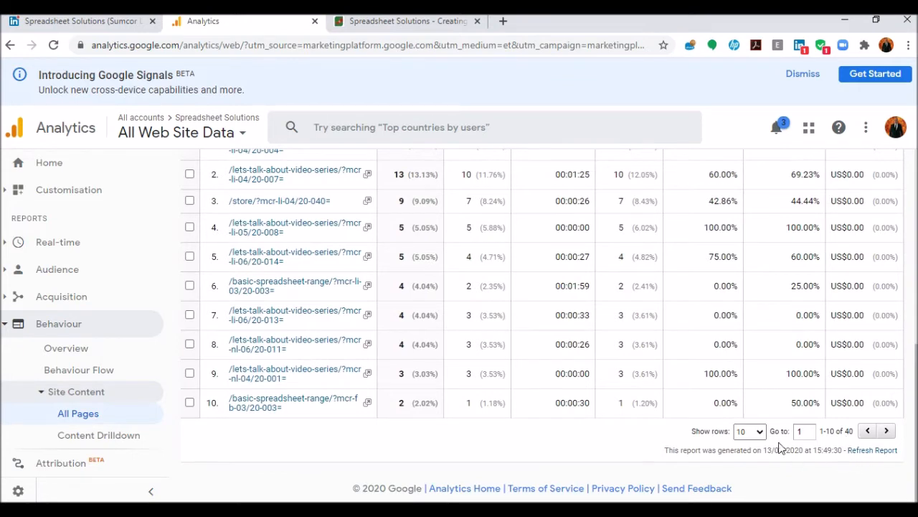
click(750, 431)
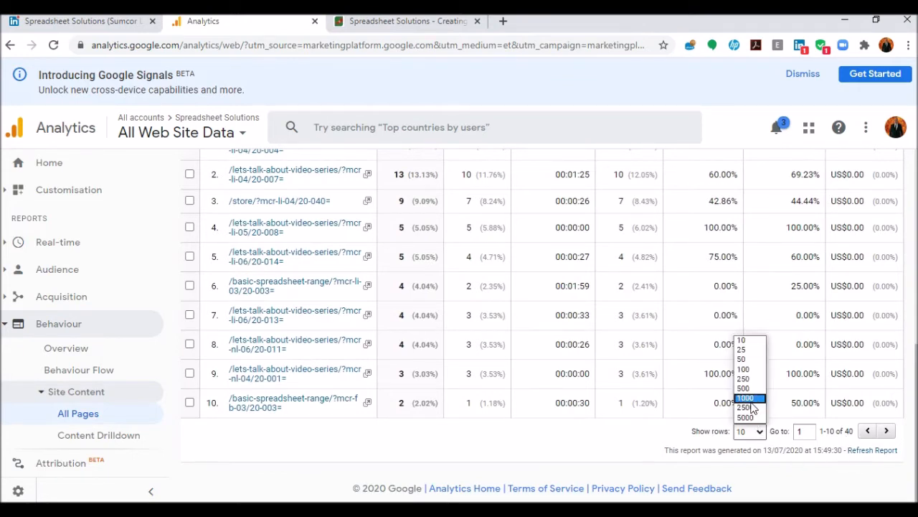
click(746, 417)
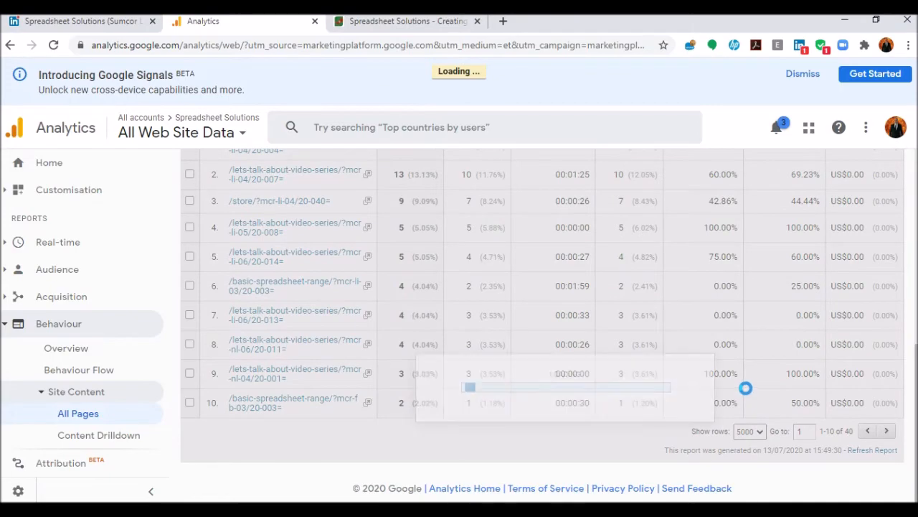
scroll(588, 273, down, 10)
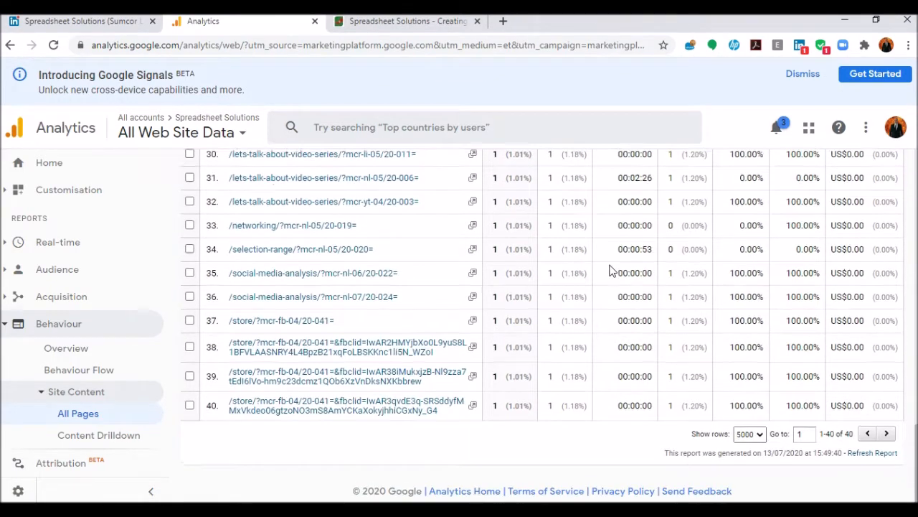
scroll(610, 271, up, 12)
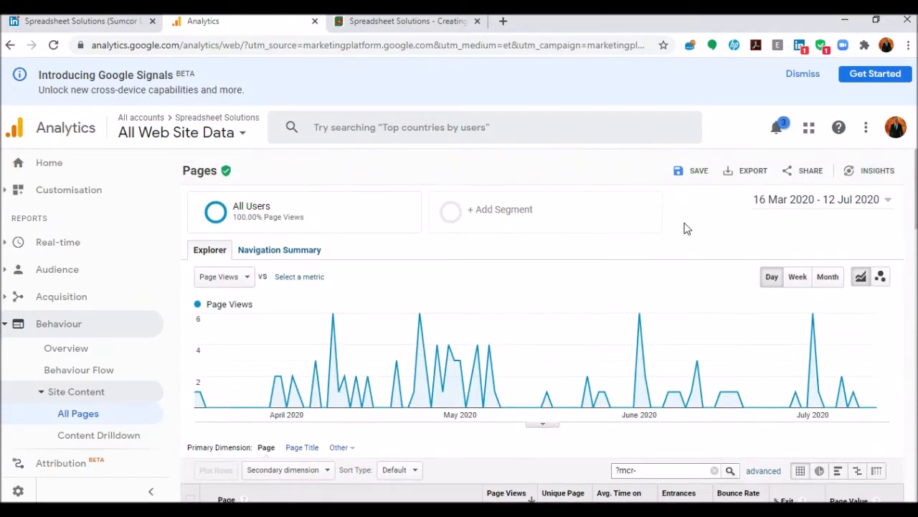
Step: Change the Pages table filter to ?mcr and apply it
scroll(691, 409, down, 4)
scroll(694, 375, up, 4)
scroll(697, 373, down, 2)
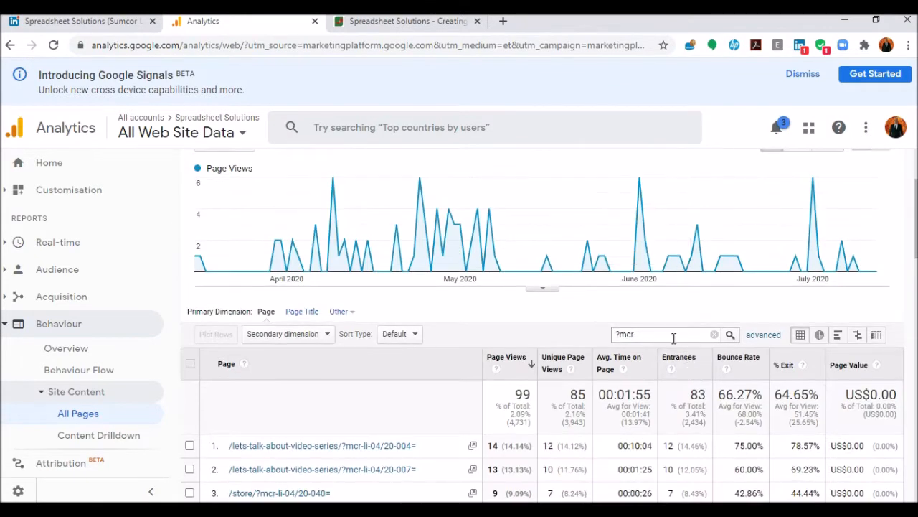
click(730, 335)
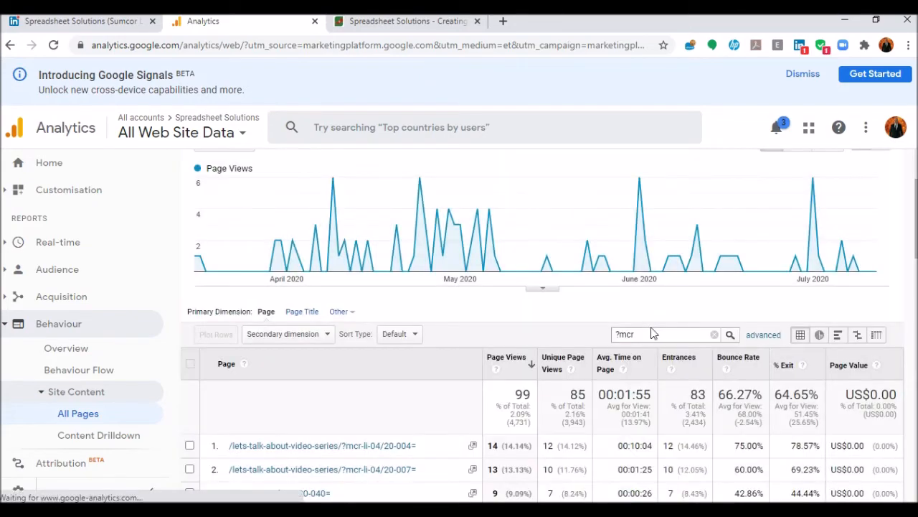
scroll(649, 324, down, 15)
Step: Export the filtered Pages report to Excel (XLSX), then open the downloaded workbook and enable editing
scroll(666, 318, up, 15)
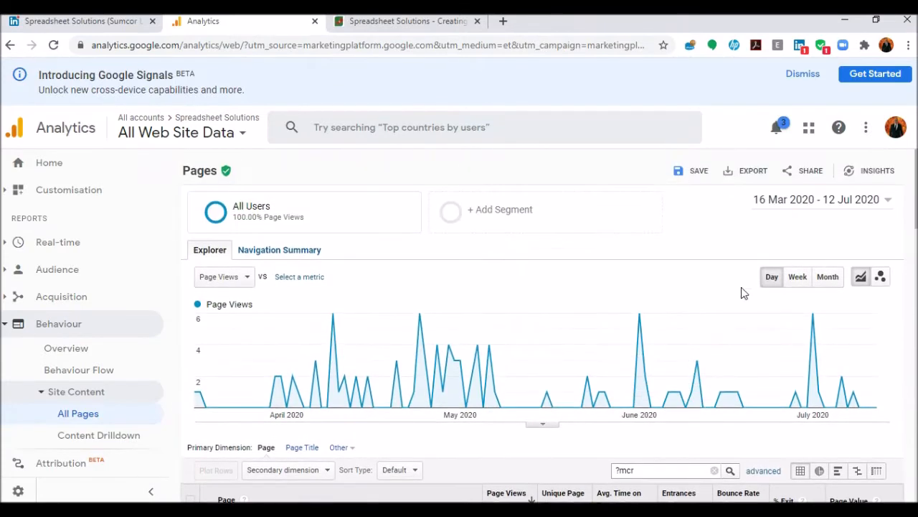
click(751, 170)
click(765, 244)
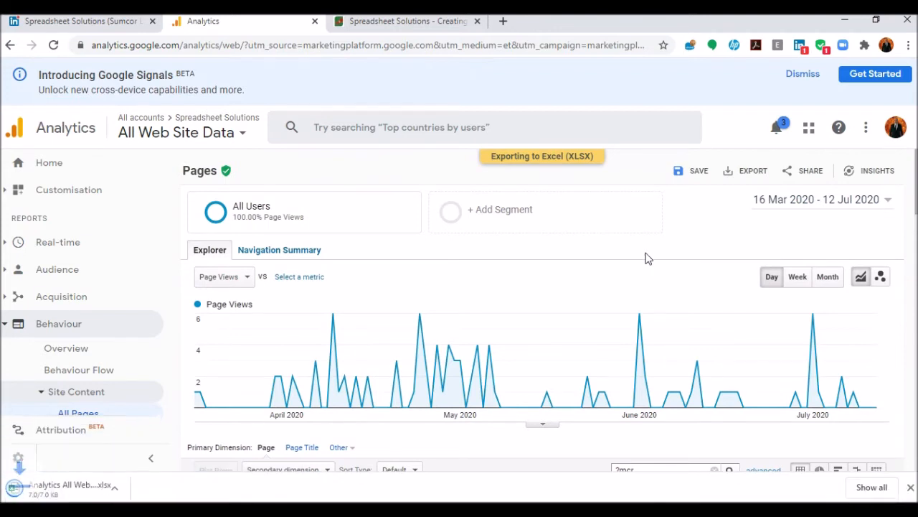
click(73, 498)
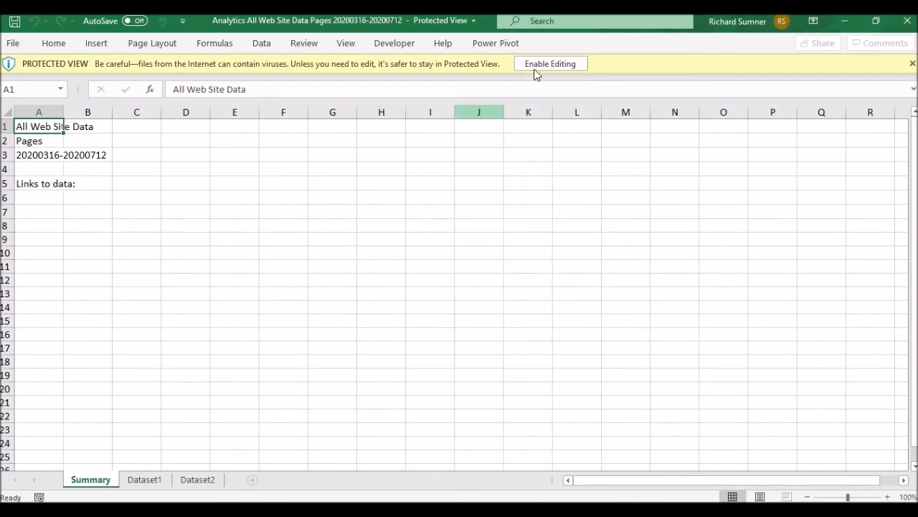
click(545, 66)
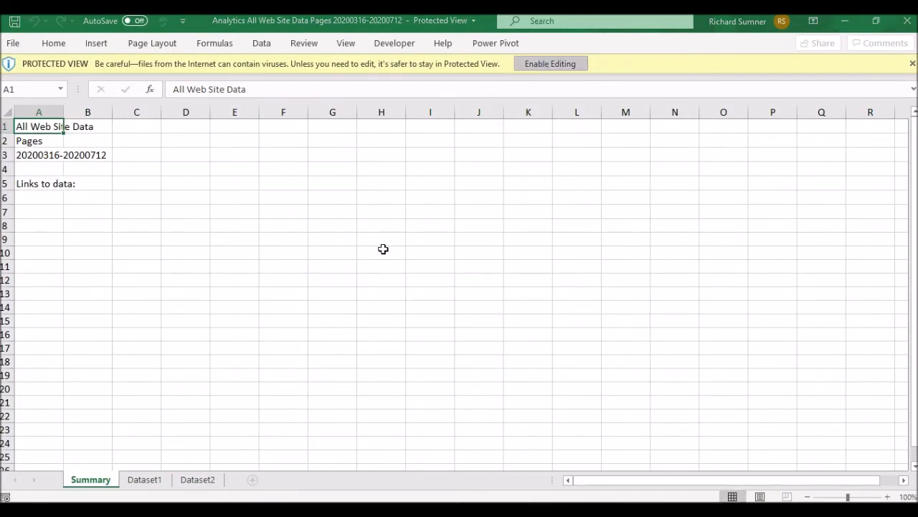
Step: Copy the Dataset1 page data with its headers, A1:H41, leaving out the totals row
click(145, 480)
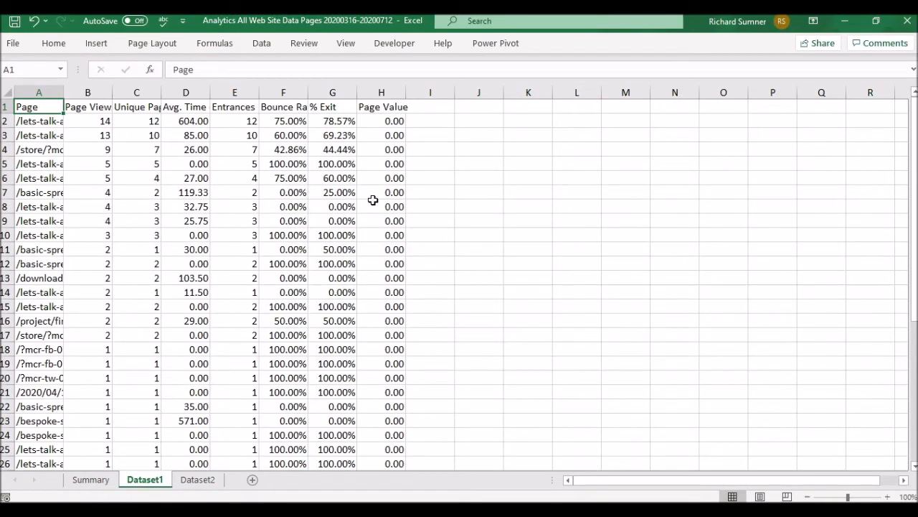
key(shift+Right)
key(shift+Right)
key(shift+Right)
key(shift+Right)
key(shift+Right)
key(shift+Right)
key(shift+Right)
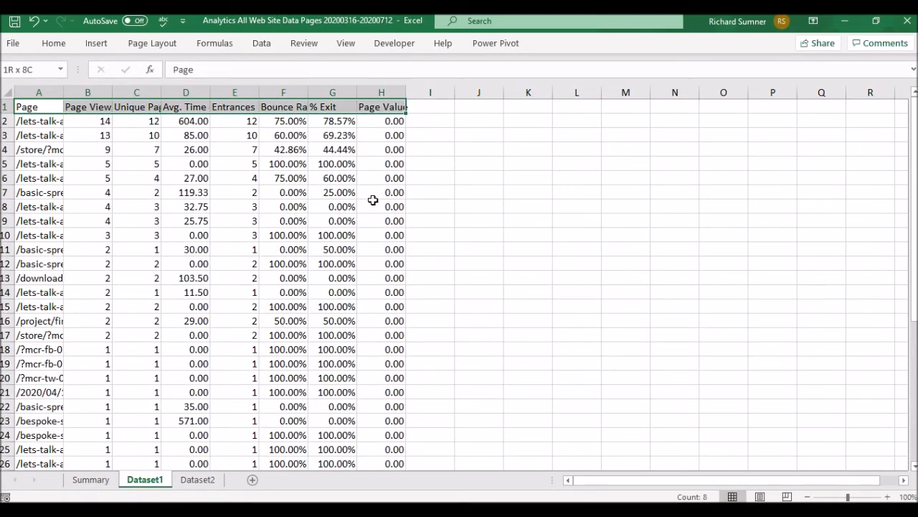
key(ctrl+shift+Down)
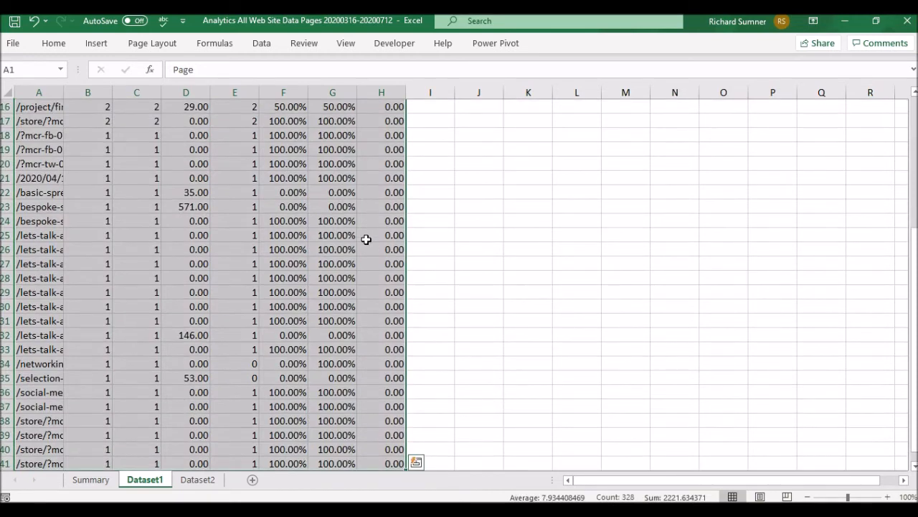
scroll(365, 240, down, 1)
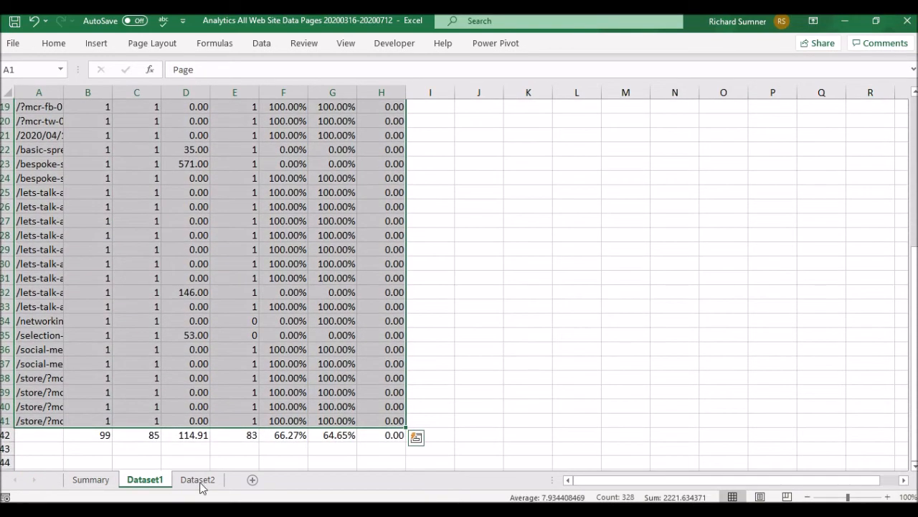
right_click(174, 219)
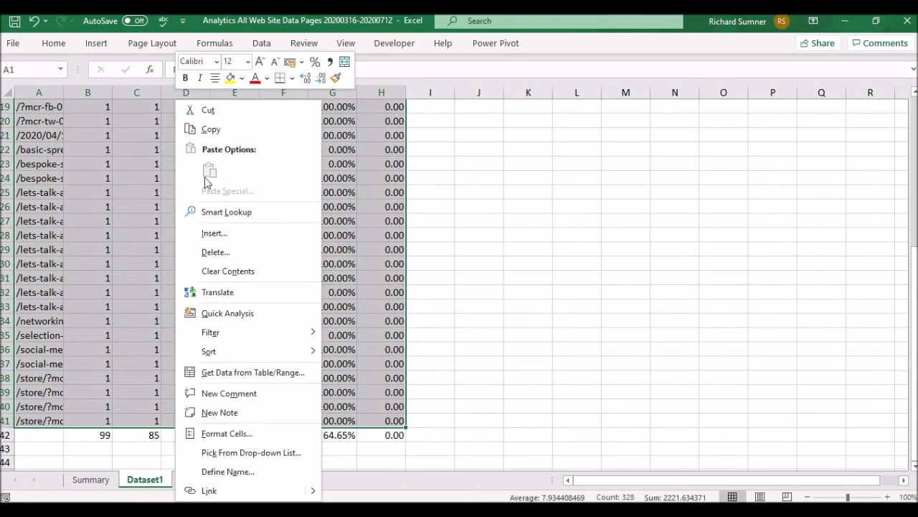
click(242, 127)
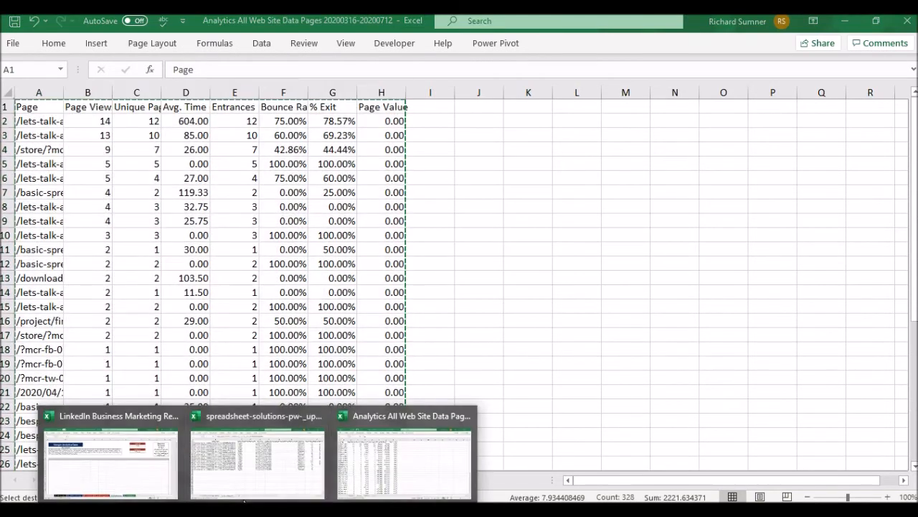
Step: Switch to the LinkedIn Business Marketing Report workbook and paste the copied data as values at B10 of GA Data Input
click(107, 440)
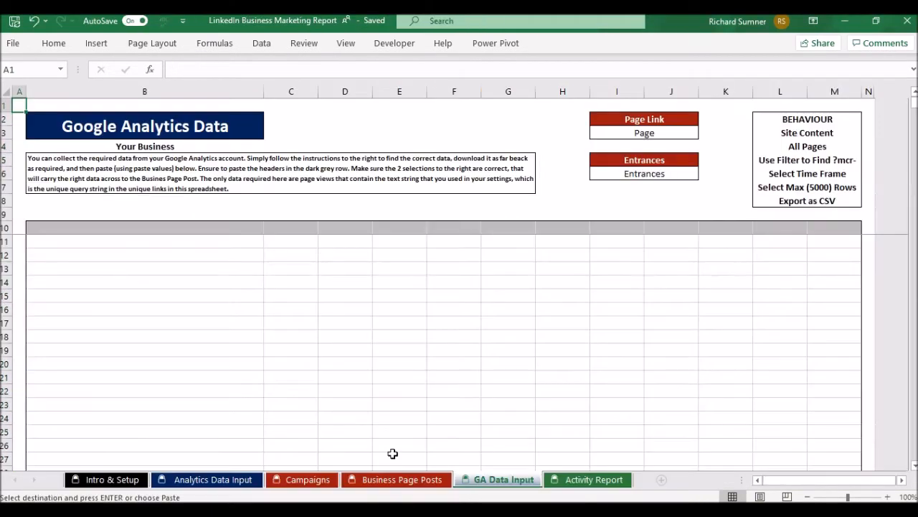
click(31, 227)
right_click(31, 228)
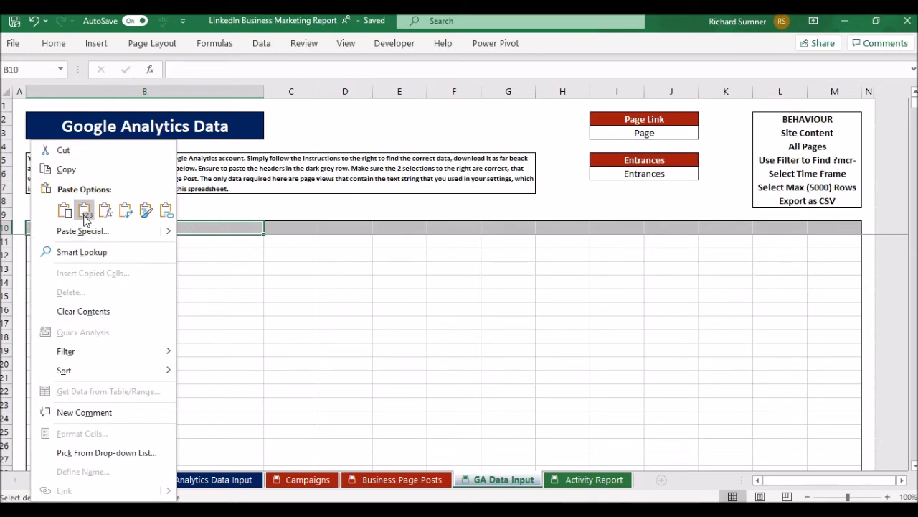
click(59, 208)
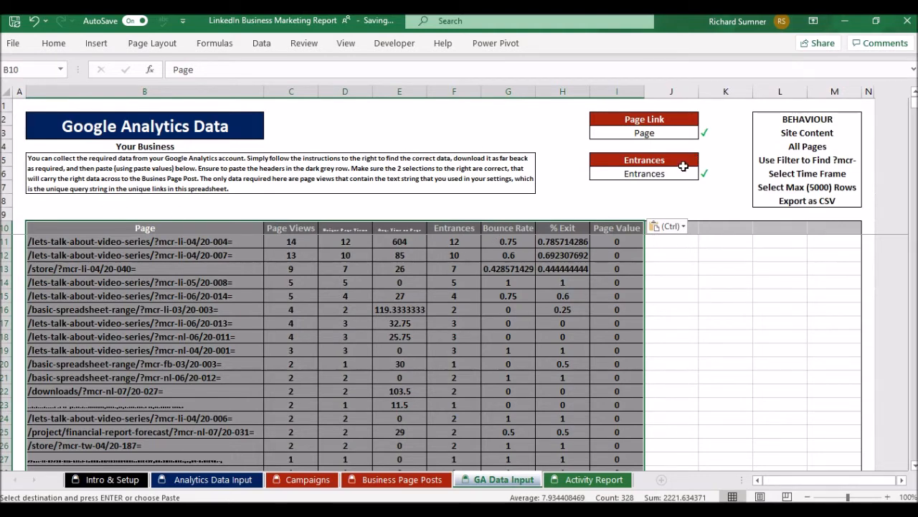
Step: Select Page as the Page Link header on the GA Data Input sheet
click(678, 130)
click(705, 132)
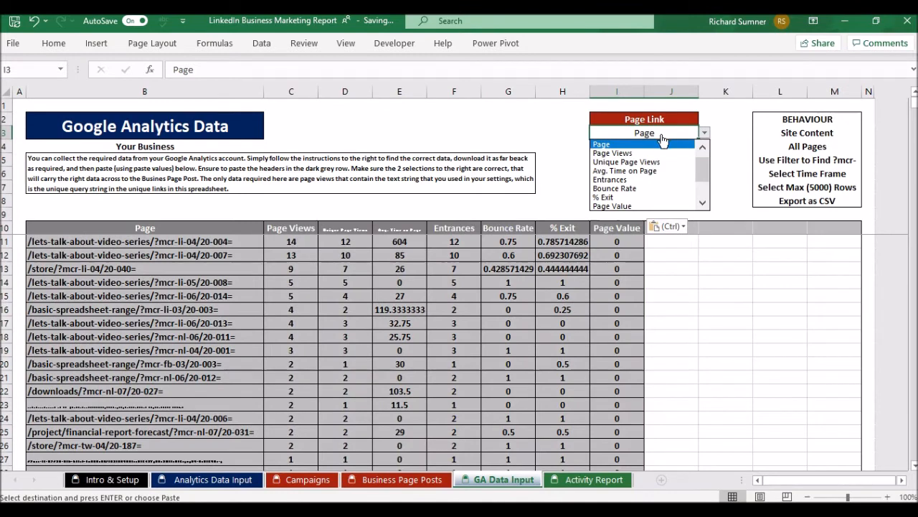
click(601, 145)
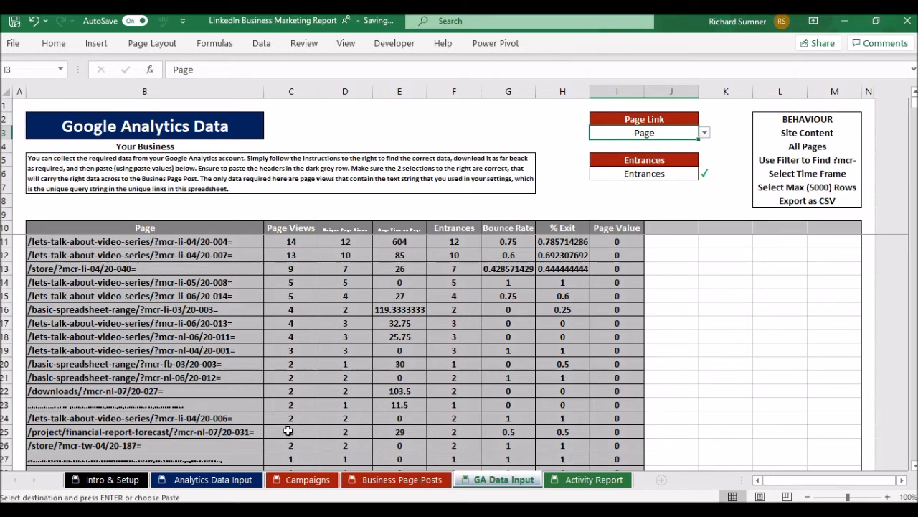
Step: Copy the filled calculated figures T11:Z27 from the green columns of the Business Page Posts sheet
click(301, 480)
click(403, 480)
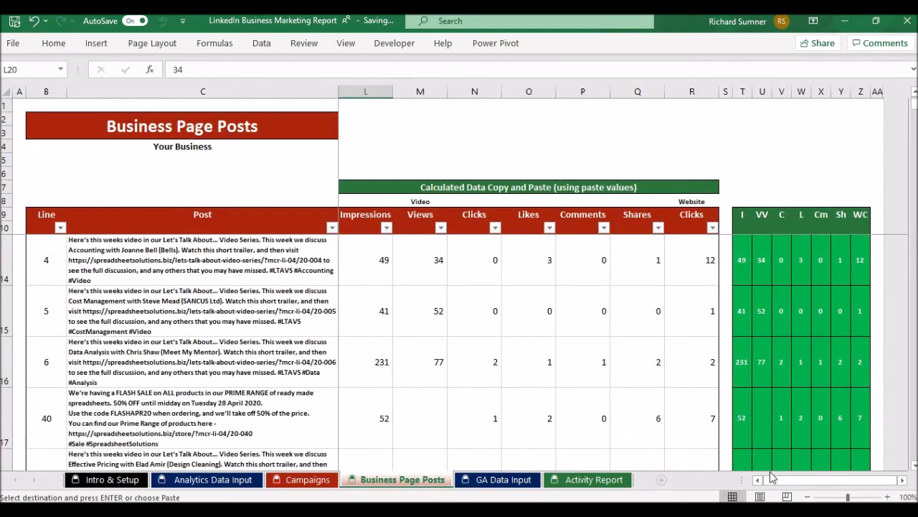
scroll(855, 268, down, 4)
scroll(858, 265, up, 5)
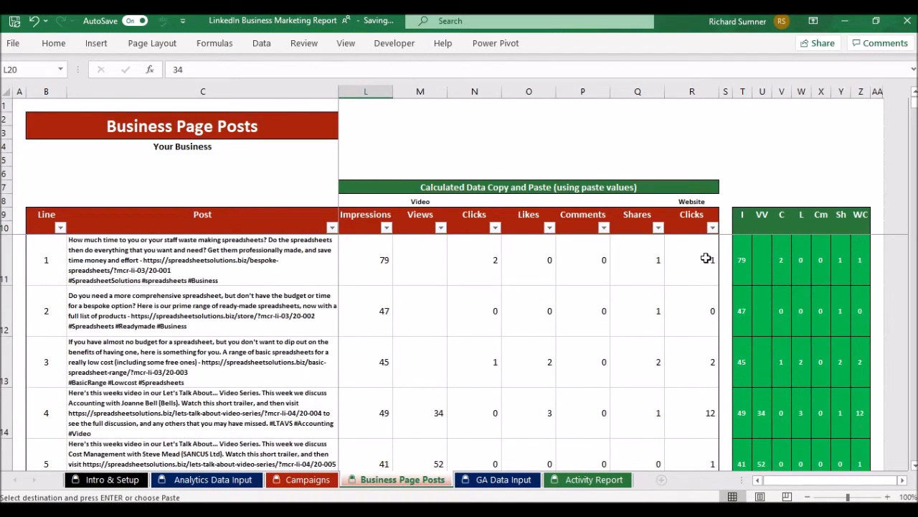
click(744, 259)
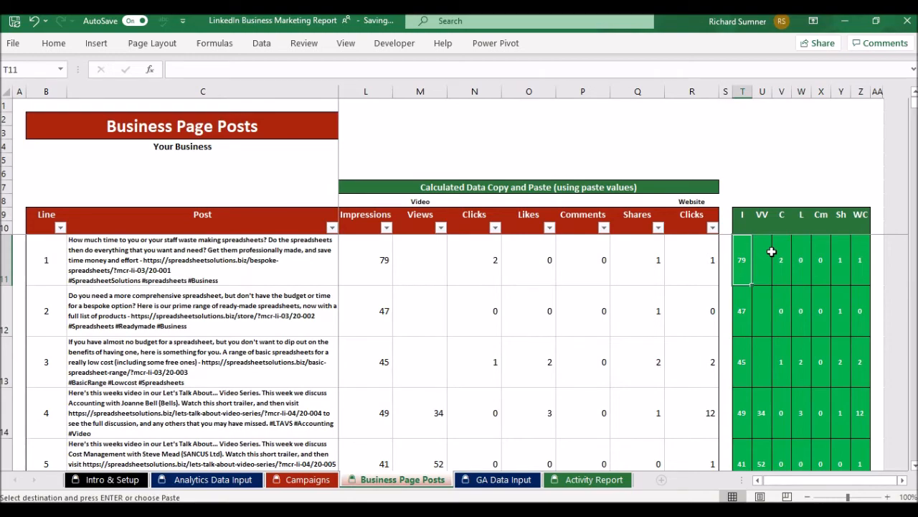
key(shift+Right)
key(shift+Right)
key(shift+Right)
key(shift+Right)
key(shift+Right)
key(shift+Right)
key(shift+Down)
key(shift+Down)
key(shift+Down)
key(shift+Down)
key(shift+Down)
key(shift+Down)
key(shift+Down)
key(shift+Down)
key(shift+Down)
key(shift+Down)
key(shift+Down)
key(shift+Down)
key(shift+Down)
key(shift+Down)
key(shift+Down)
key(shift+Down)
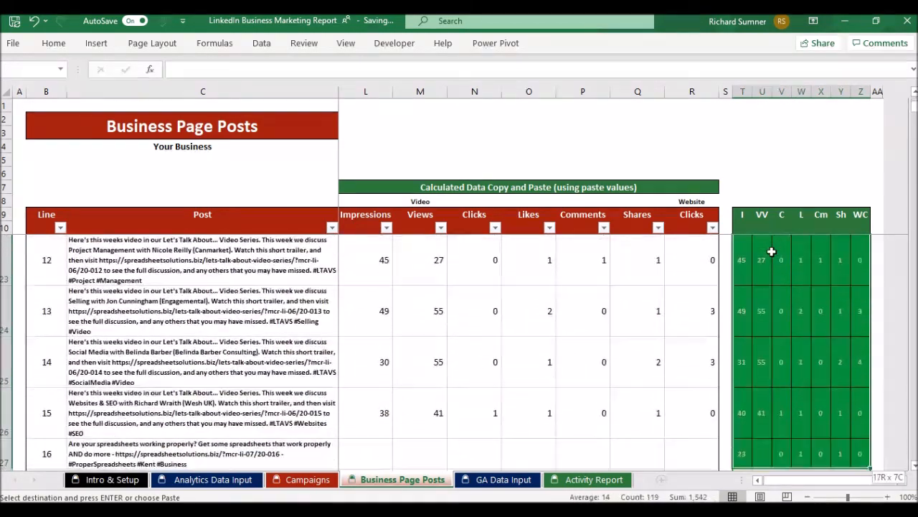
key(shift+Down)
key(shift+Down)
key(shift+Up)
key(shift+Up)
key(shift+Up)
key(shift+Down)
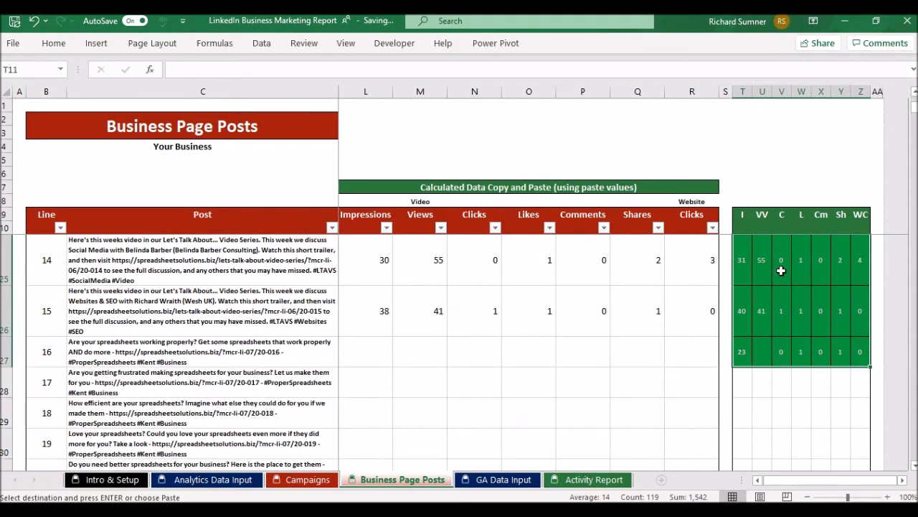
right_click(780, 270)
click(728, 172)
Step: Try pasting the copied figures at G11, in the Default Website Link column, and undo that paste
drag(858, 482, 787, 488)
scroll(757, 376, up, 5)
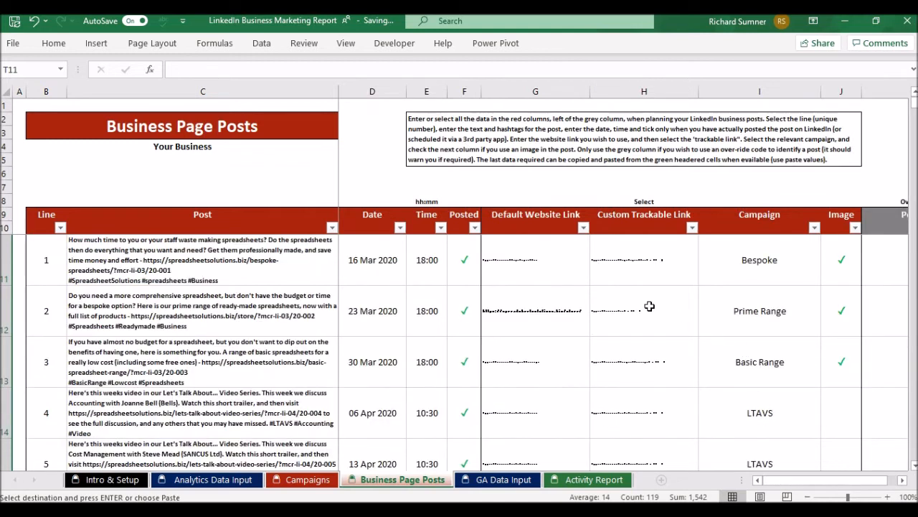
right_click(551, 262)
click(602, 189)
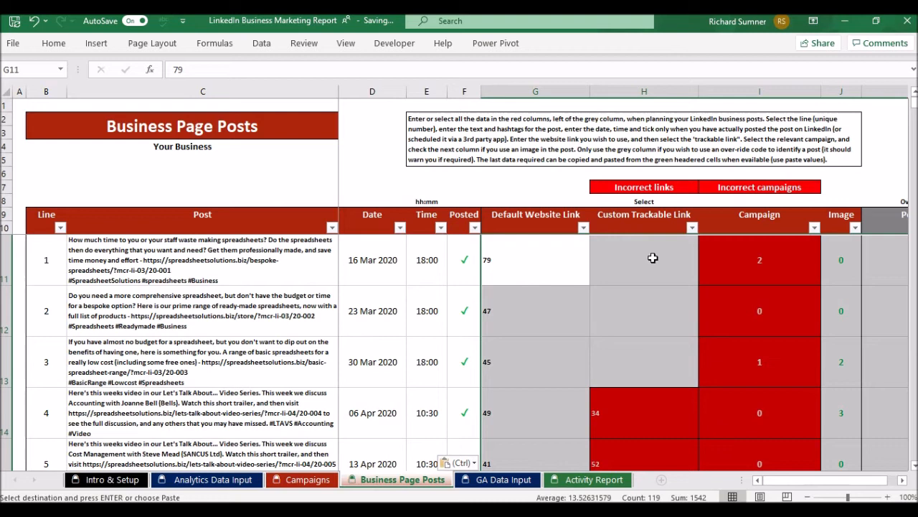
click(34, 20)
Step: Paste the copied figures as values at L11, under Impressions, in the Calculated Data columns of Business Page Posts
drag(846, 480, 862, 489)
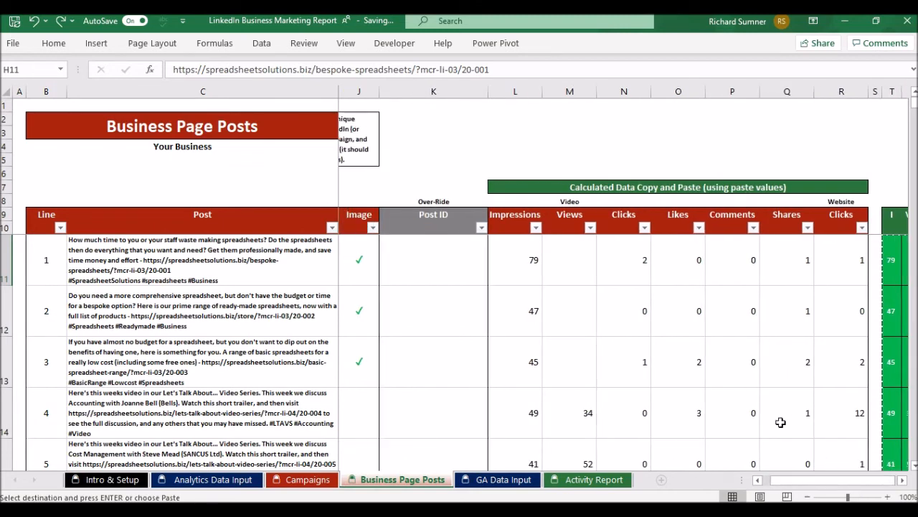
right_click(522, 261)
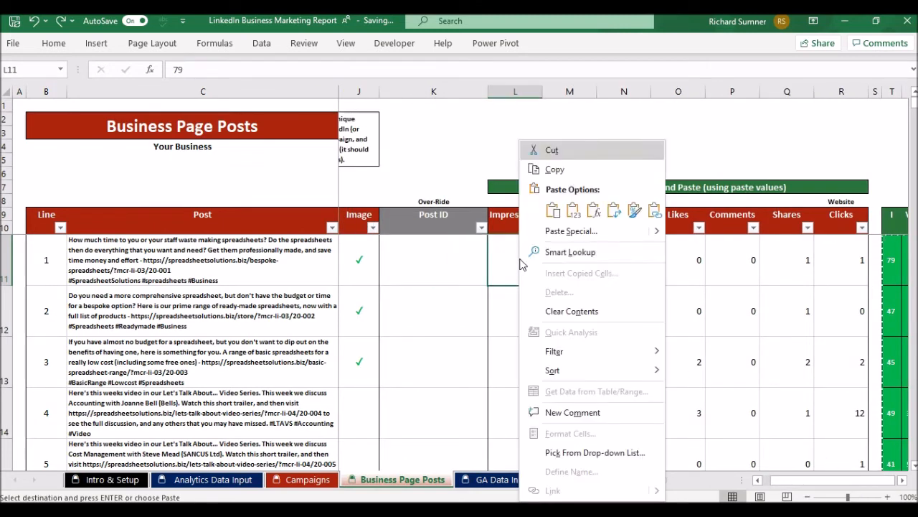
click(573, 214)
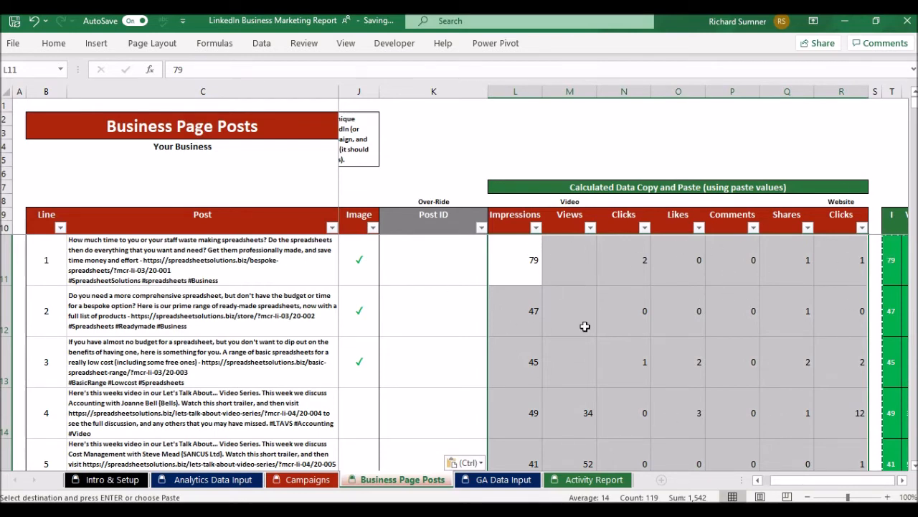
click(536, 266)
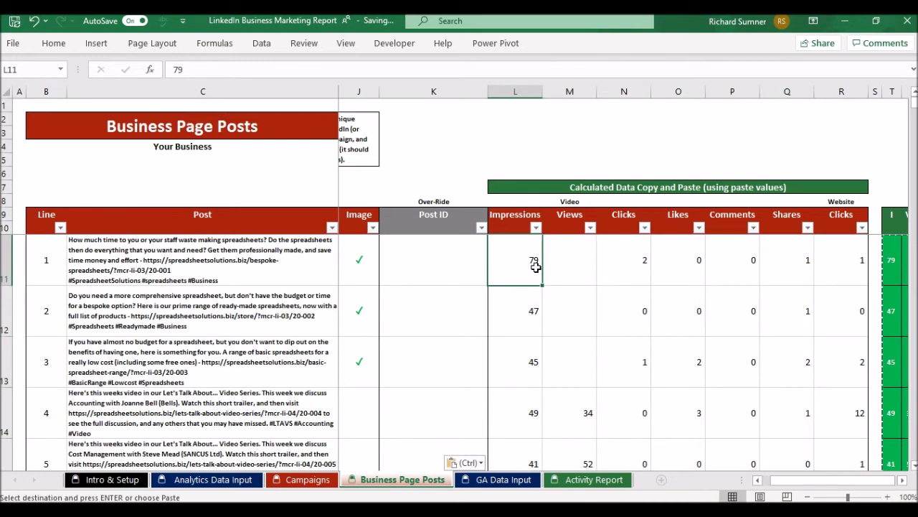
click(620, 278)
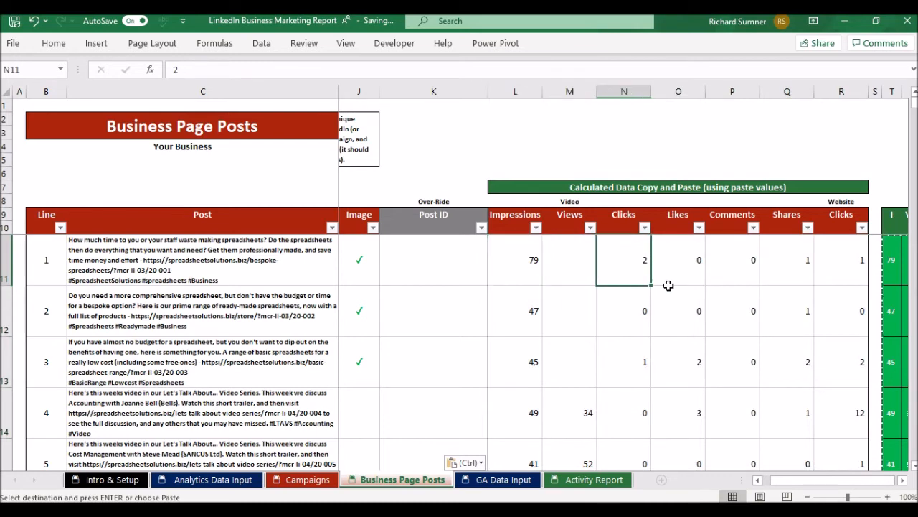
Step: Revisit the GA Data Input sheet, clear the copy selection and review line 1's figures from Impressions to website Clicks in Business Page Posts
click(504, 479)
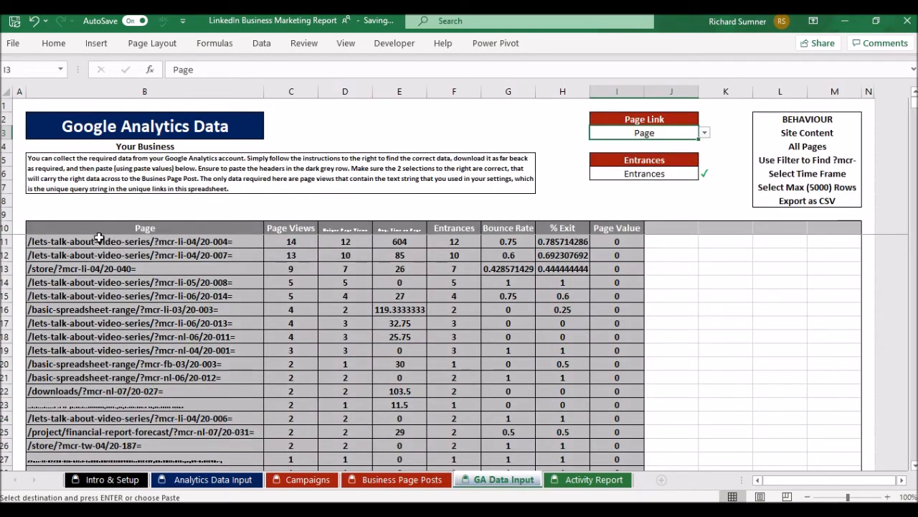
click(208, 479)
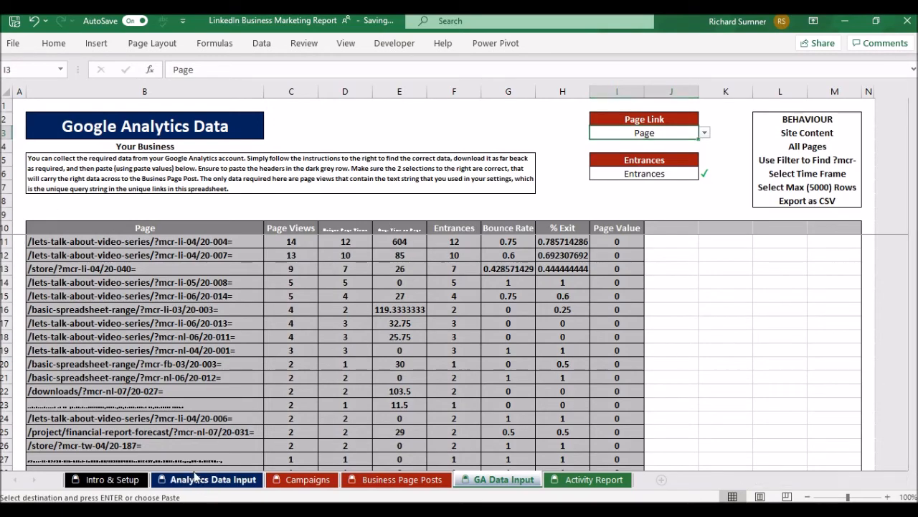
click(610, 481)
click(381, 486)
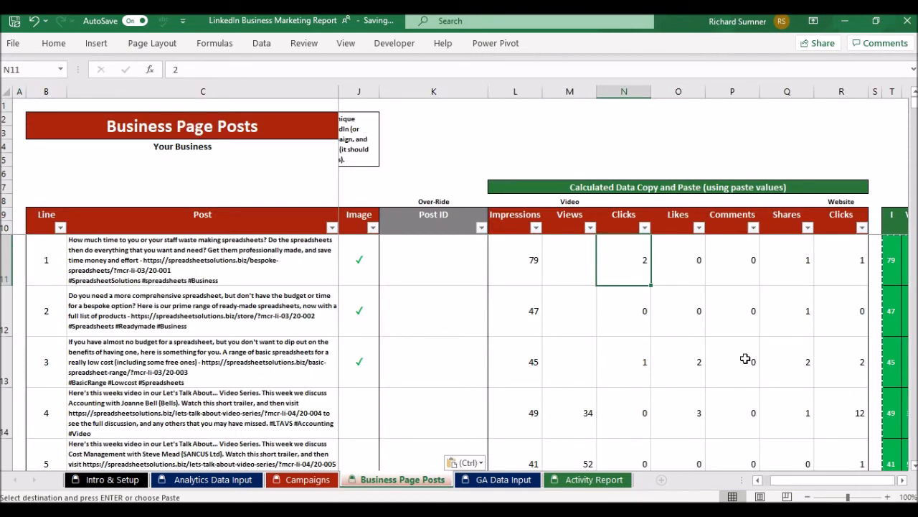
key(Escape)
click(888, 255)
key(Left)
key(Left)
key(Left)
key(Left)
key(Left)
key(Left)
key(Left)
key(Left)
key(Left)
key(Left)
key(Left)
key(Right)
key(Right)
key(Right)
key(Right)
key(Right)
key(Right)
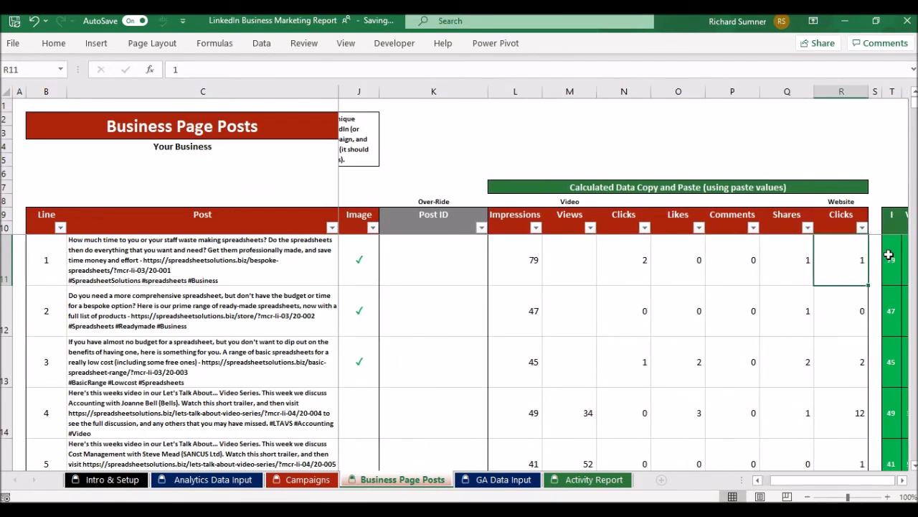
Step: Check how far the data on the Analytics Data Input sheet extends and return to cell A1
click(490, 480)
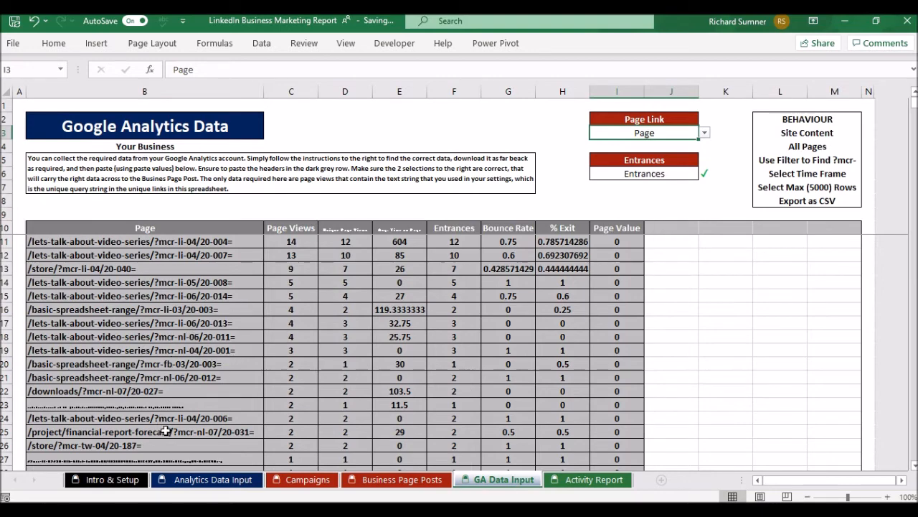
click(162, 479)
click(126, 363)
key(ctrl+Down)
key(ctrl+Up)
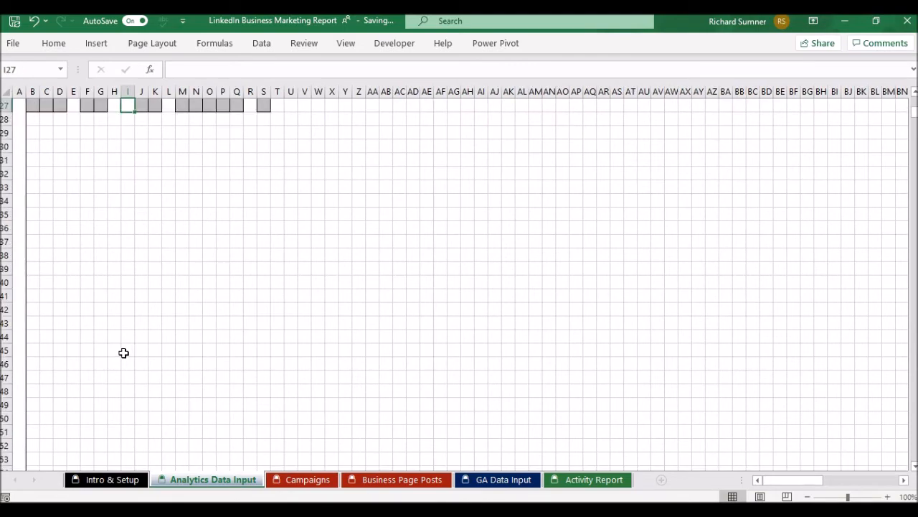
key(ctrl+Home)
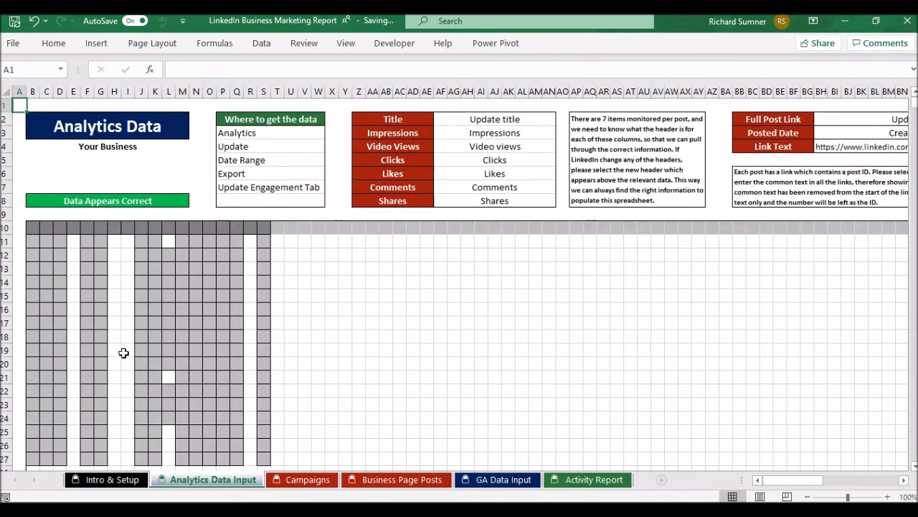
Step: Examine where the pasted data ends and the empty rows beneath it on GA Data Input, and return to cell A1
click(502, 479)
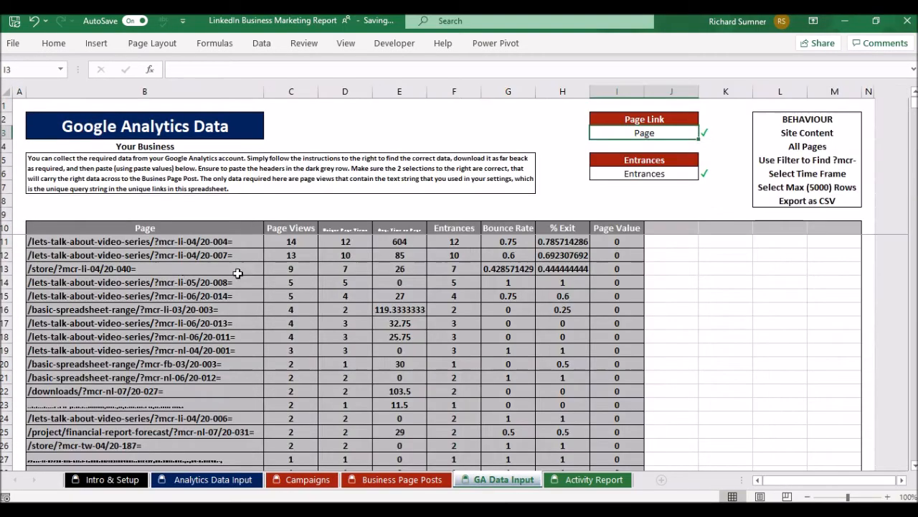
click(179, 278)
key(ctrl+Down)
key(ctrl+Down)
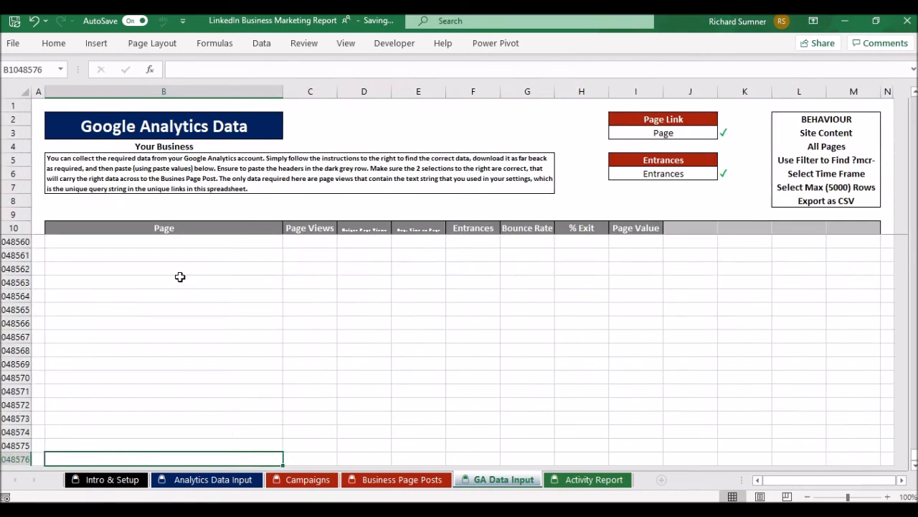
key(ctrl+Up)
key(Down)
key(Down)
key(Down)
key(Right)
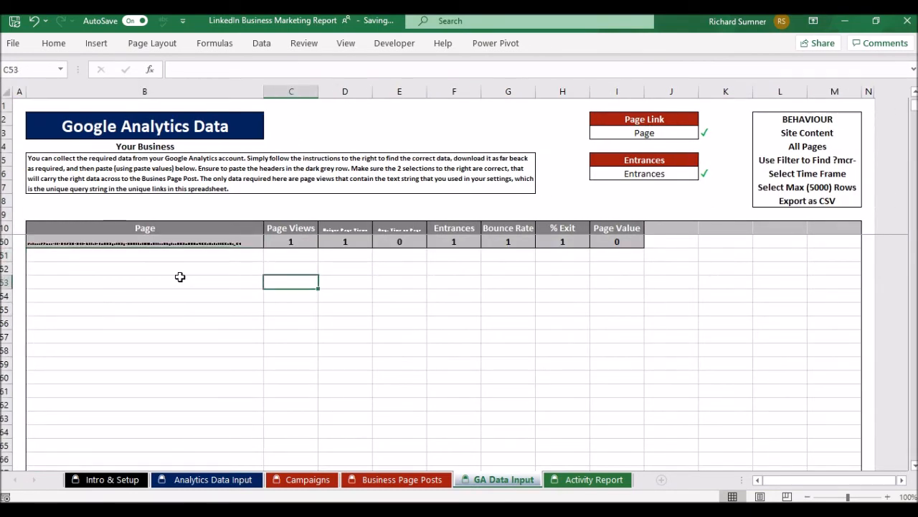
key(Right)
key(Right)
key(Right)
key(Right)
key(Right)
key(Right)
key(Right)
key(Right)
mouse_move(915, 106)
mouse_down()
mouse_move(917, 453)
mouse_move(916, 102)
mouse_up()
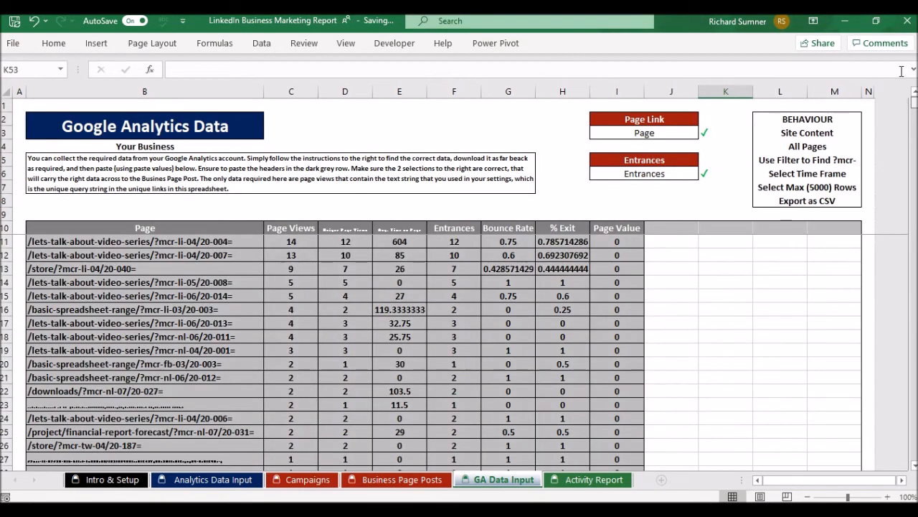
click(68, 241)
click(20, 105)
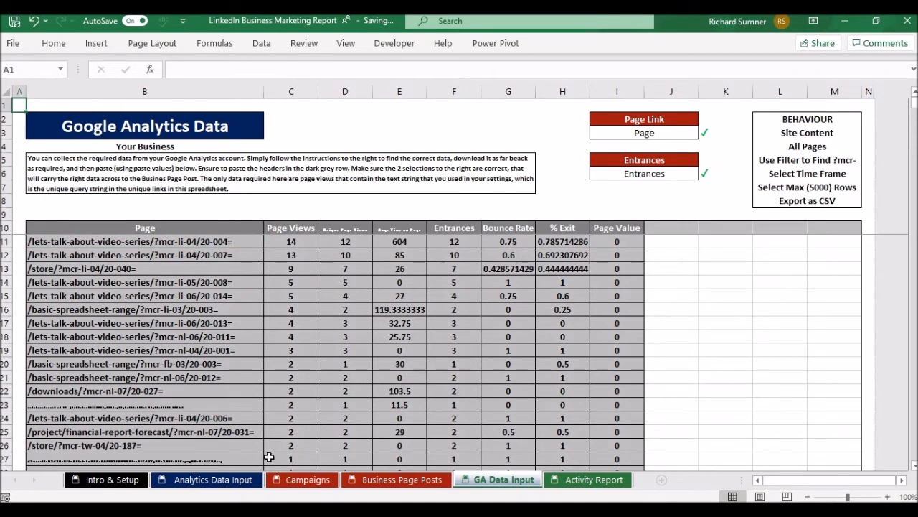
Step: Examine the green calculated columns T to Z for lines 1 and 2 beside the pasted values on Business Page Posts
click(208, 480)
click(402, 479)
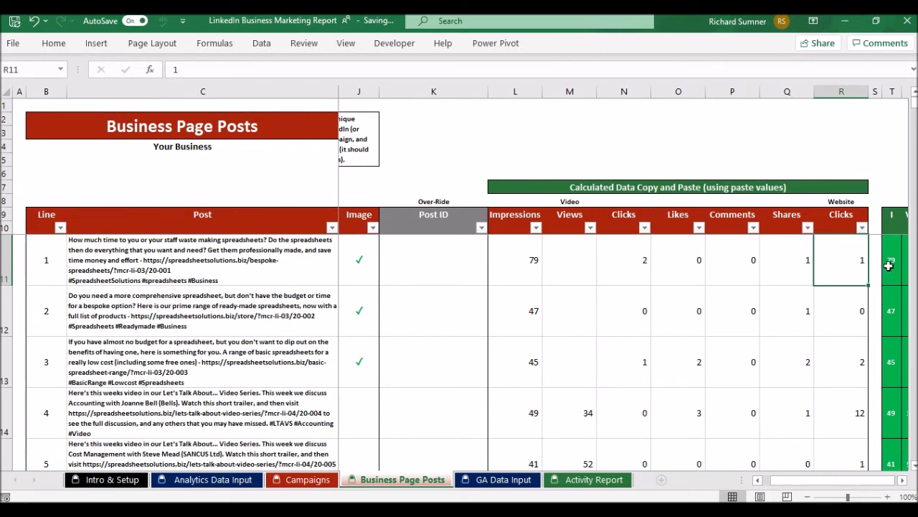
drag(892, 258, 864, 332)
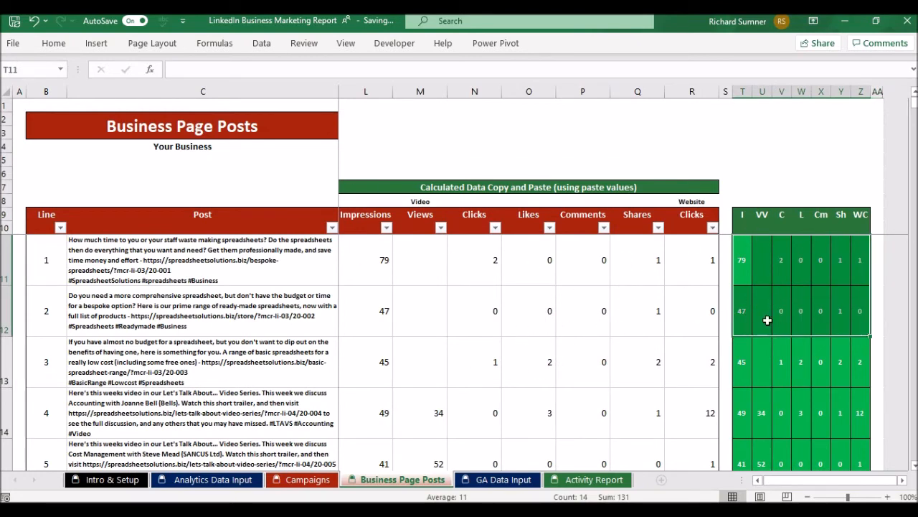
click(747, 262)
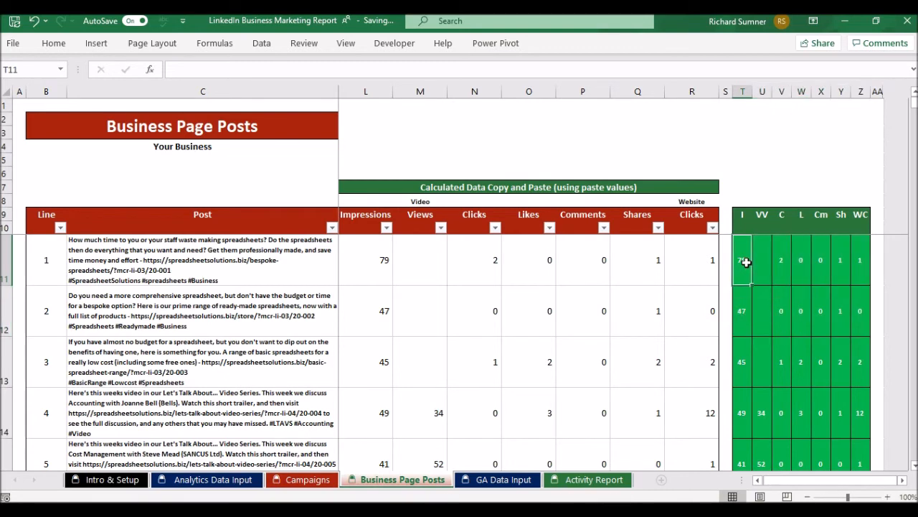
key(Up)
key(Down)
key(Left)
key(Left)
key(Left)
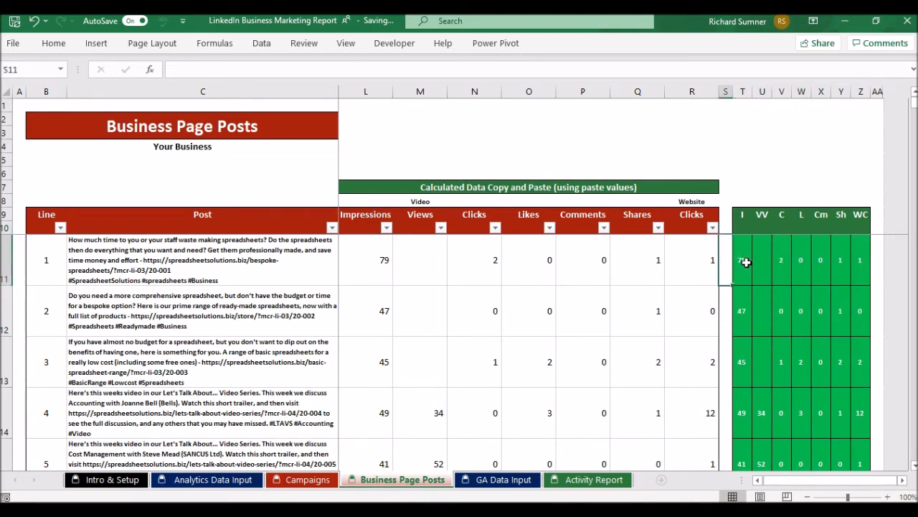
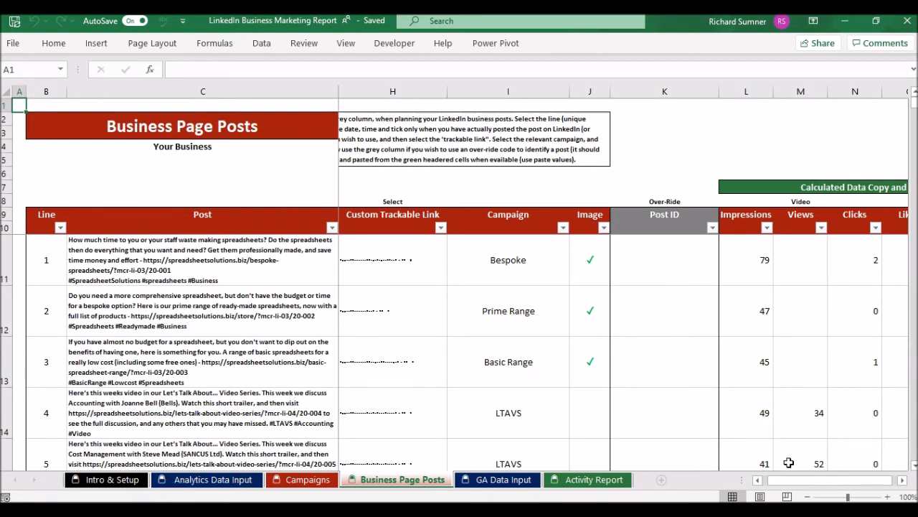
Step: Check the Analytics Data Input and GA Data Input sheets, and inspect line 1's over-ride Post ID cell on Business Page Posts
mouse_move(795, 480)
mouse_down()
mouse_move(802, 488)
mouse_move(794, 488)
mouse_up()
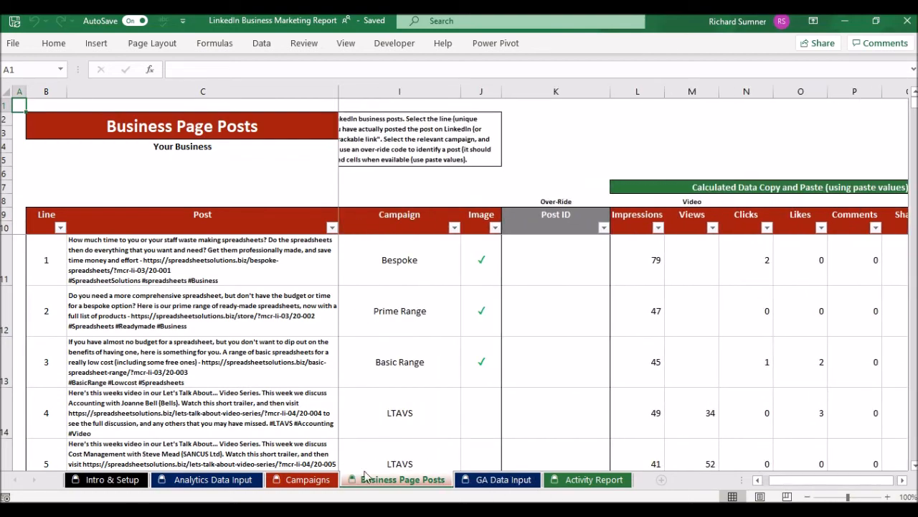
click(213, 480)
mouse_move(779, 481)
mouse_down()
mouse_move(842, 480)
mouse_move(873, 492)
mouse_move(782, 482)
mouse_up()
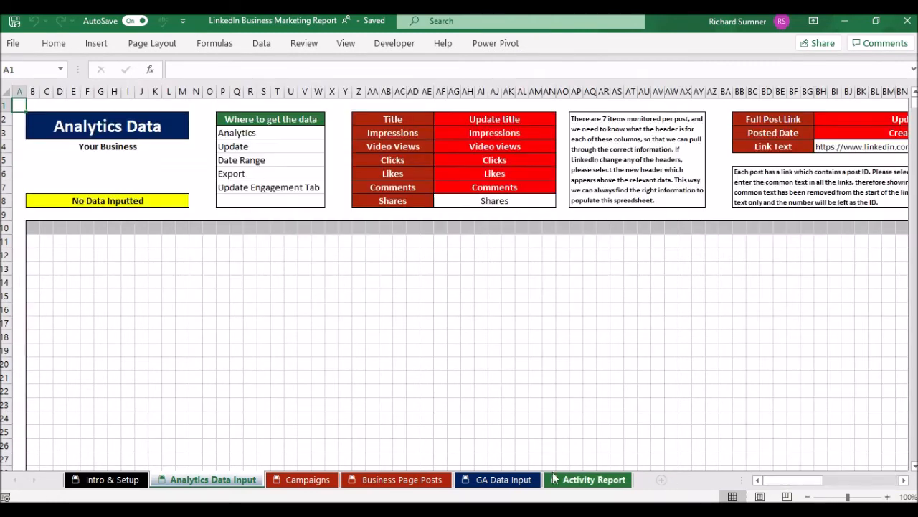
click(501, 479)
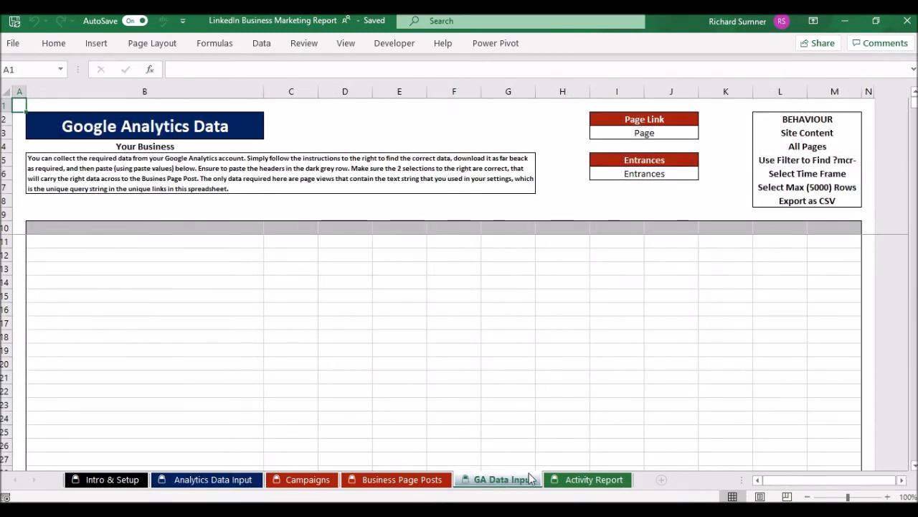
click(447, 481)
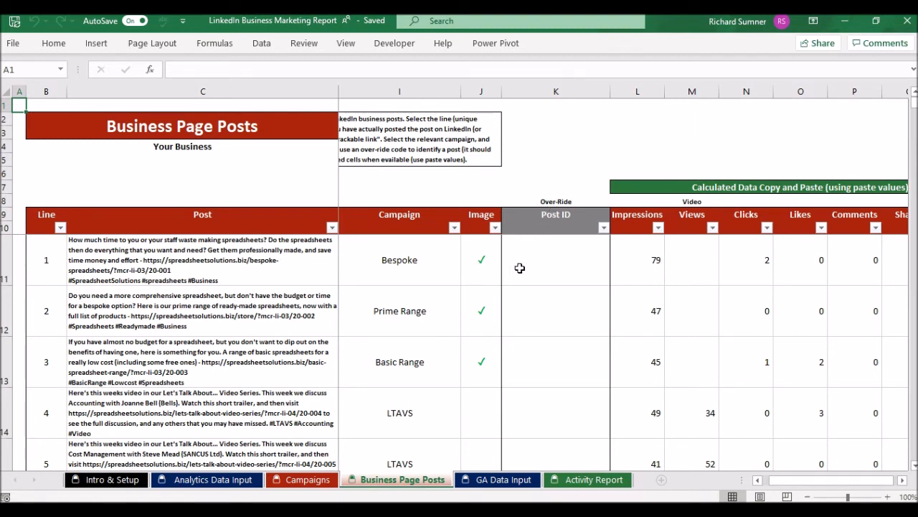
click(572, 256)
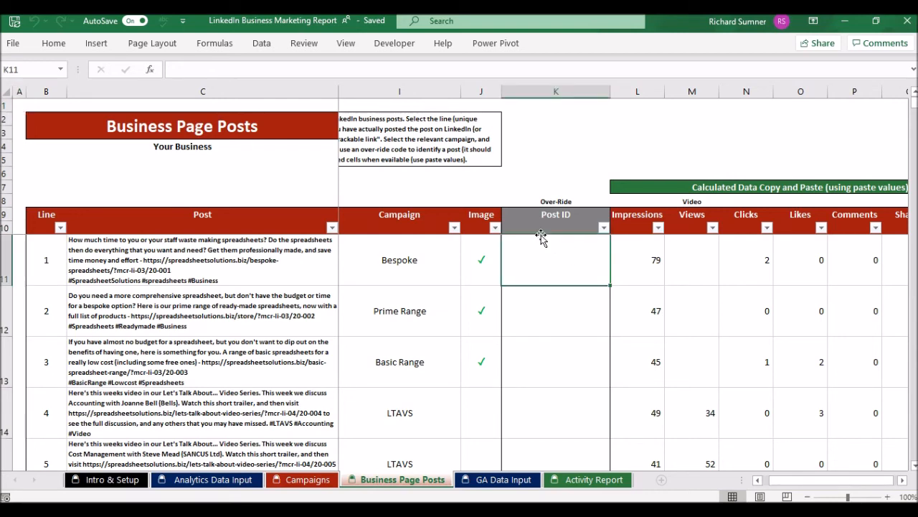
click(21, 105)
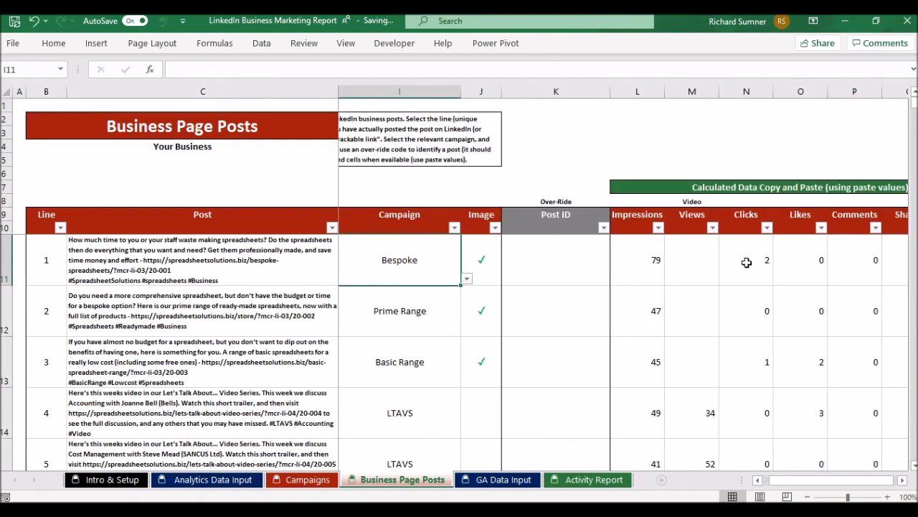
Step: Return to cell A1 on the Business Page Posts sheet
key(Left)
key(Left)
key(Left)
key(Left)
key(Left)
key(Left)
key(Left)
key(Left)
key(Up)
key(Up)
key(Up)
key(Up)
key(Up)
key(Up)
key(Up)
key(Up)
key(Up)
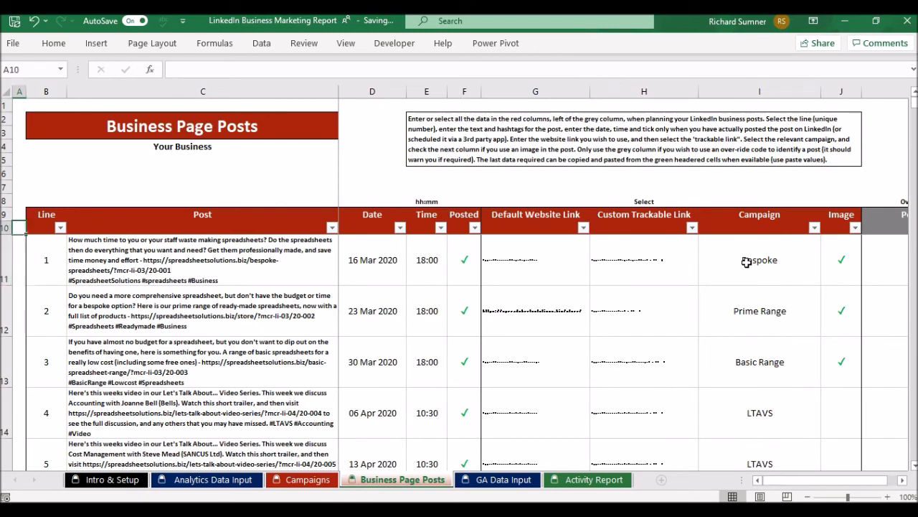
key(Up)
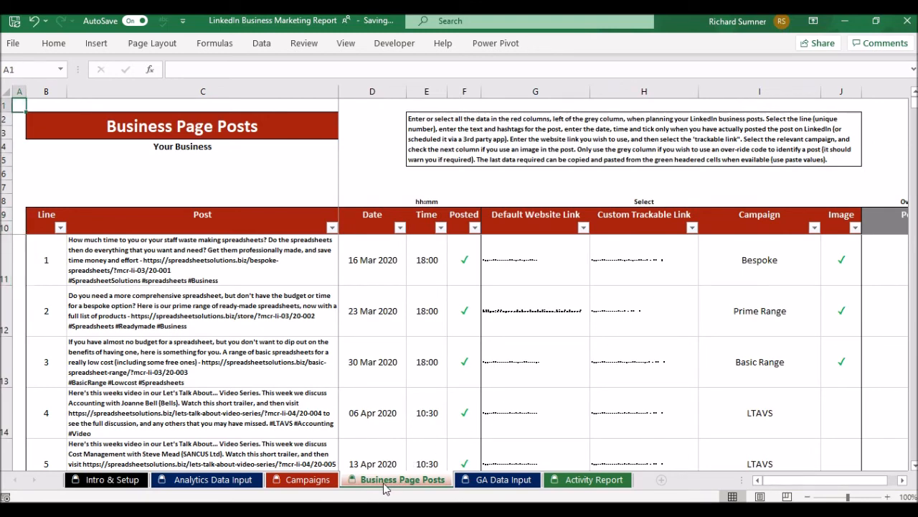
Step: Review the Campaigns, Analytics Data Input and GA Data Input sheets
click(308, 479)
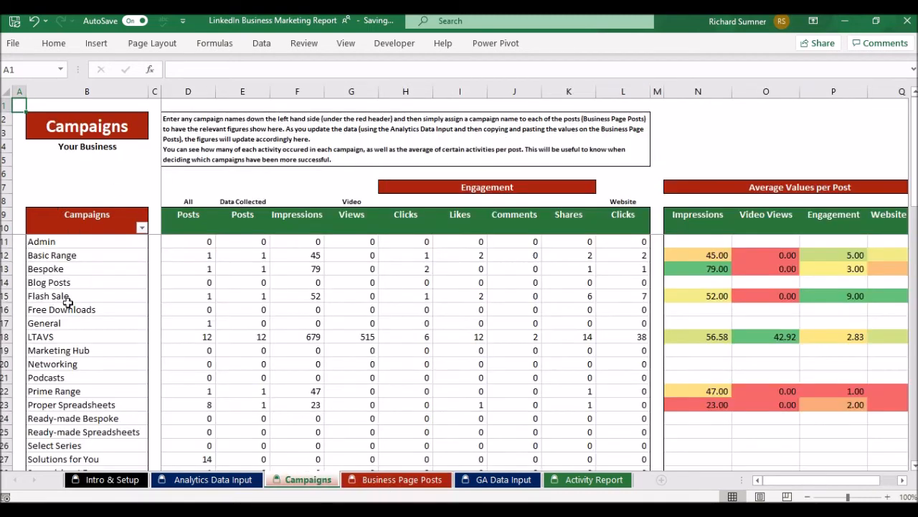
click(500, 479)
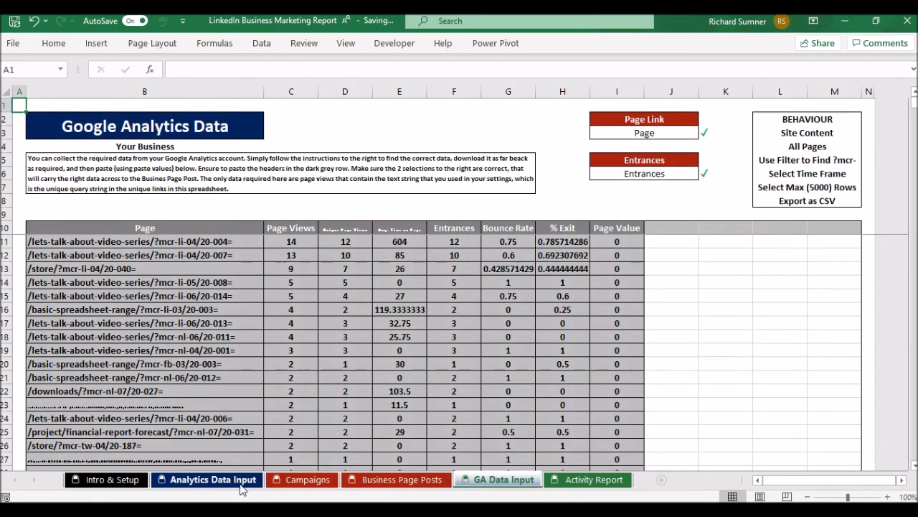
click(215, 479)
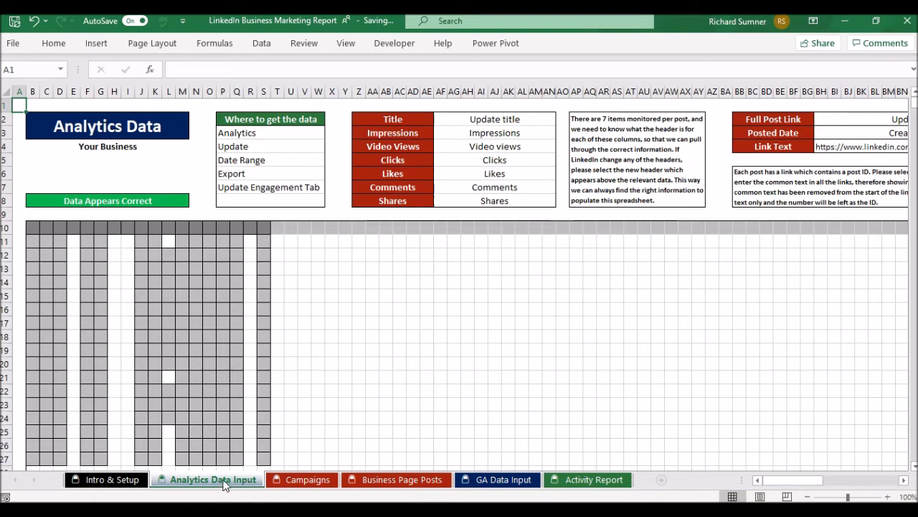
click(505, 479)
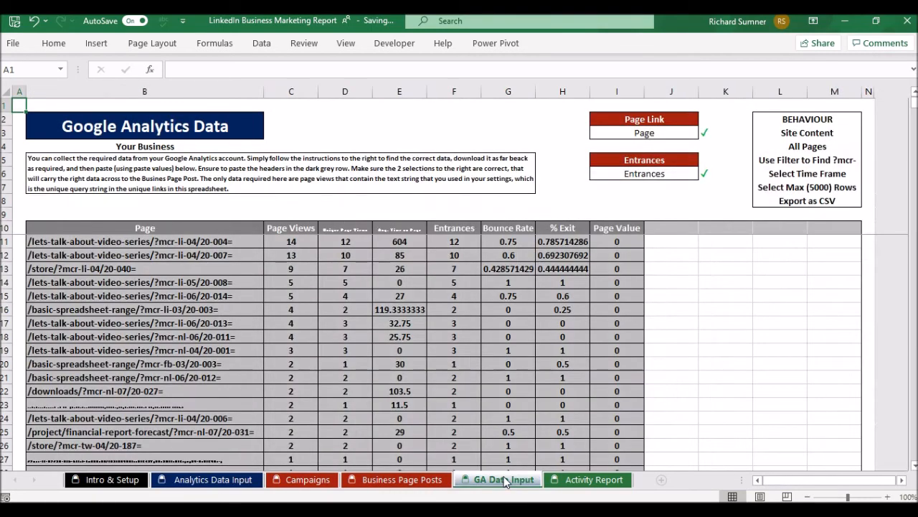
Step: Review the Calculated Data columns alongside the green source columns on Business Page Posts and go back to cell A1
click(385, 479)
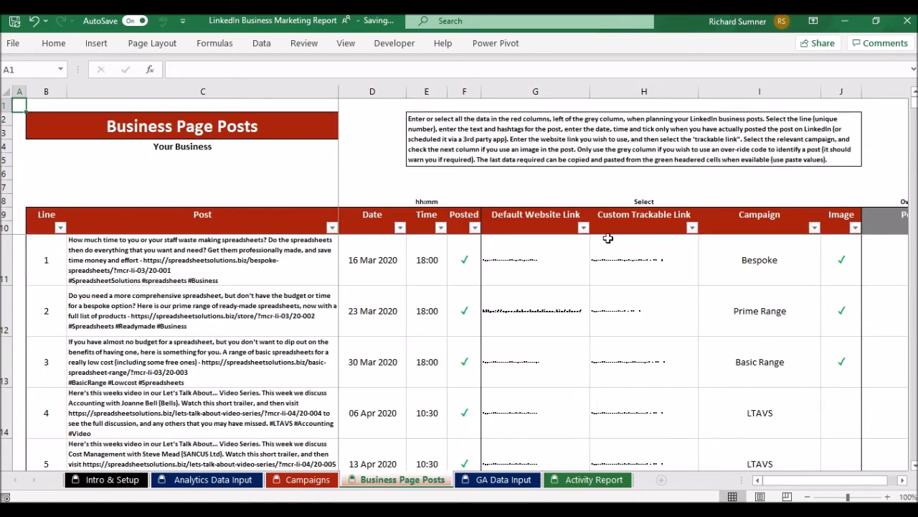
drag(839, 480, 868, 487)
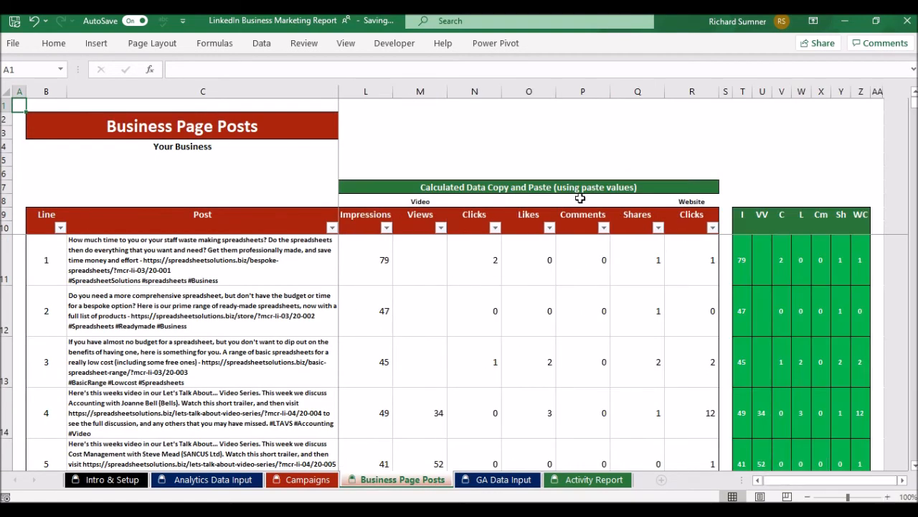
click(319, 269)
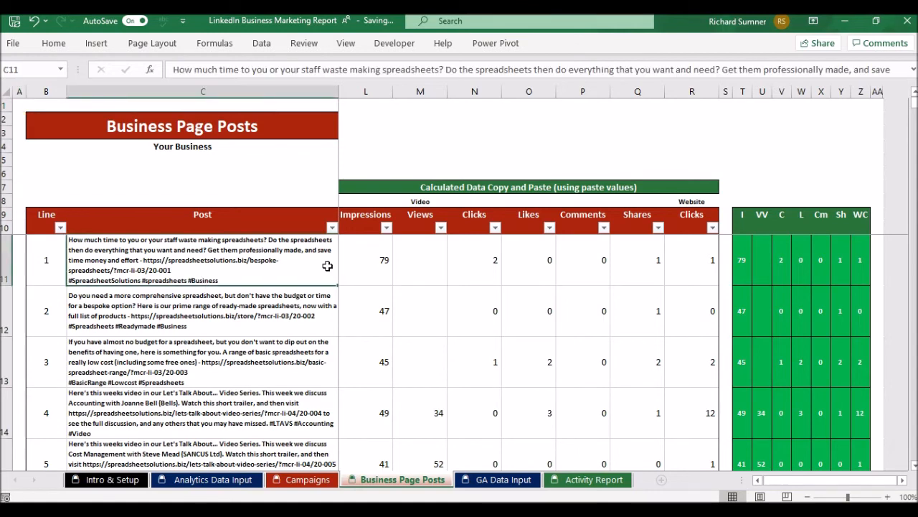
key(Home)
key(Up)
key(Up)
key(Up)
key(Up)
key(Up)
key(Up)
key(Up)
key(Up)
key(Up)
key(Up)
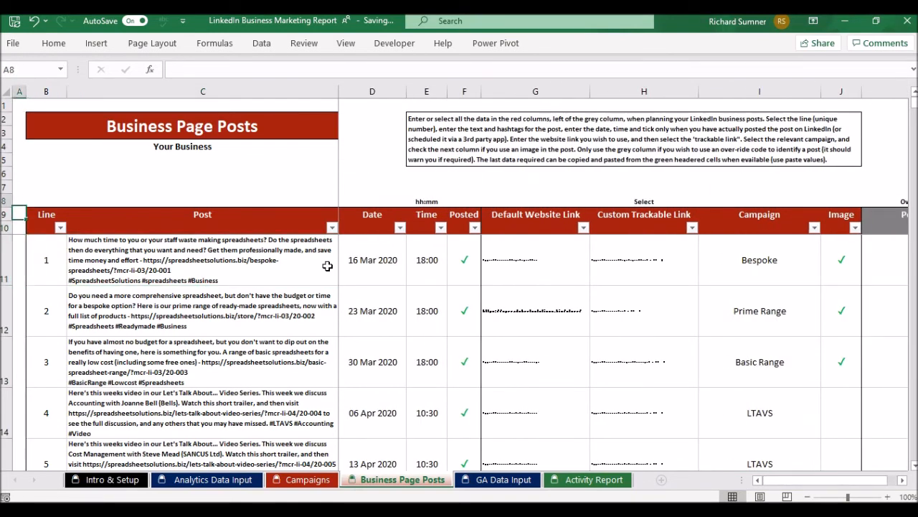
Step: Examine the Average Values per Post and Average Values per Impression sections on the Campaigns sheet
click(313, 480)
drag(766, 479, 855, 495)
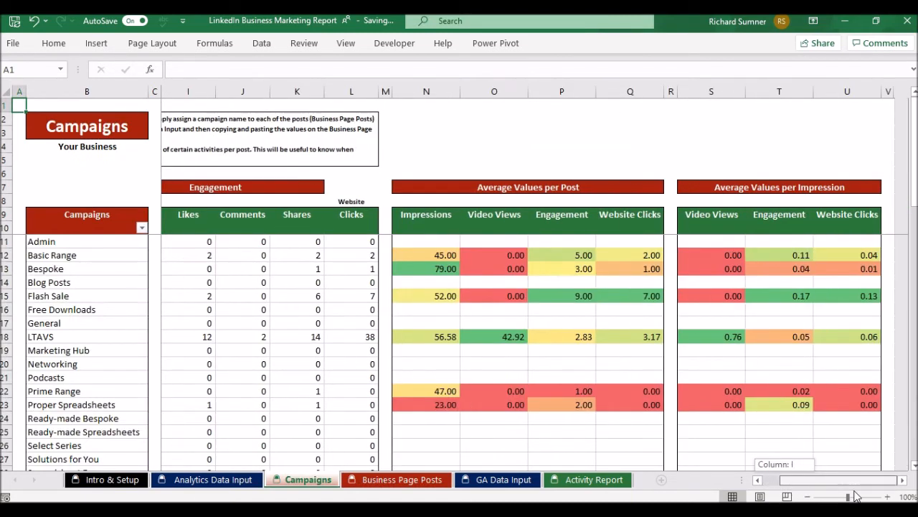
drag(798, 501, 781, 499)
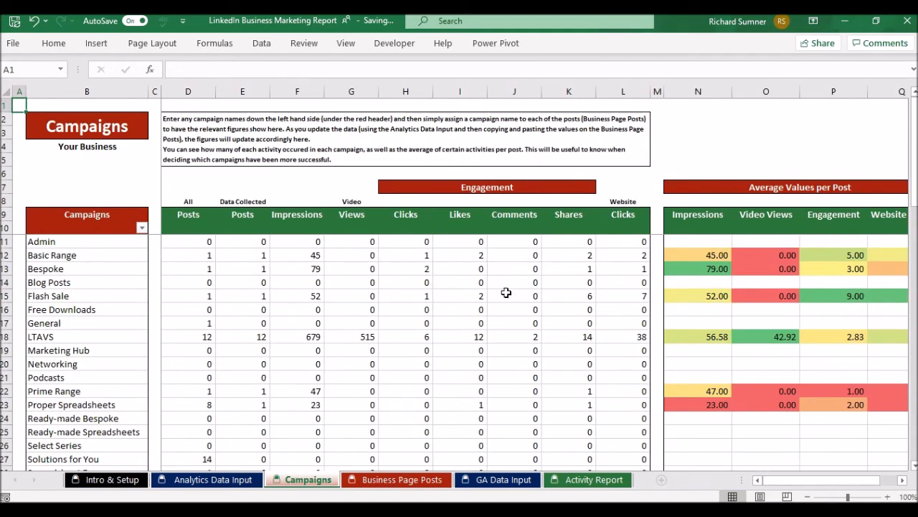
Step: Review the Activity Report's Campaign Report, from the Campaigns League Table to the charts of actions and website clicks per post
click(593, 479)
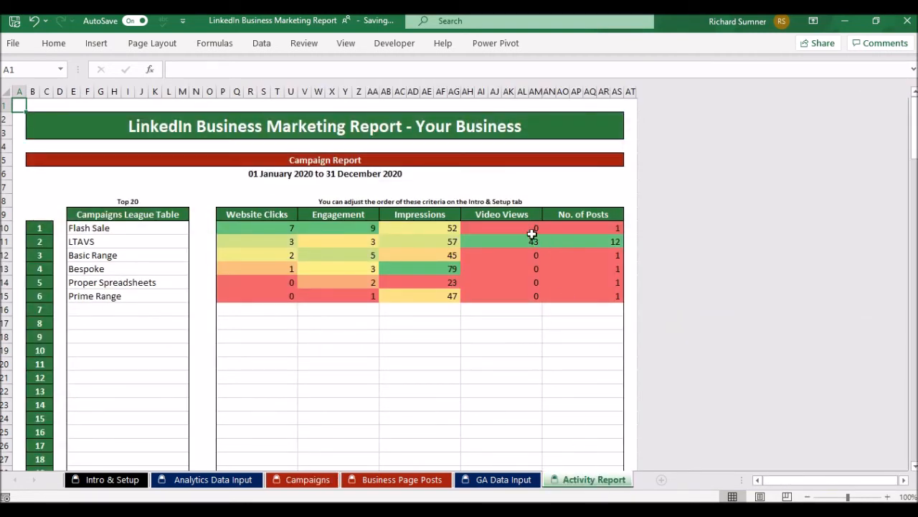
scroll(359, 219, down, 1)
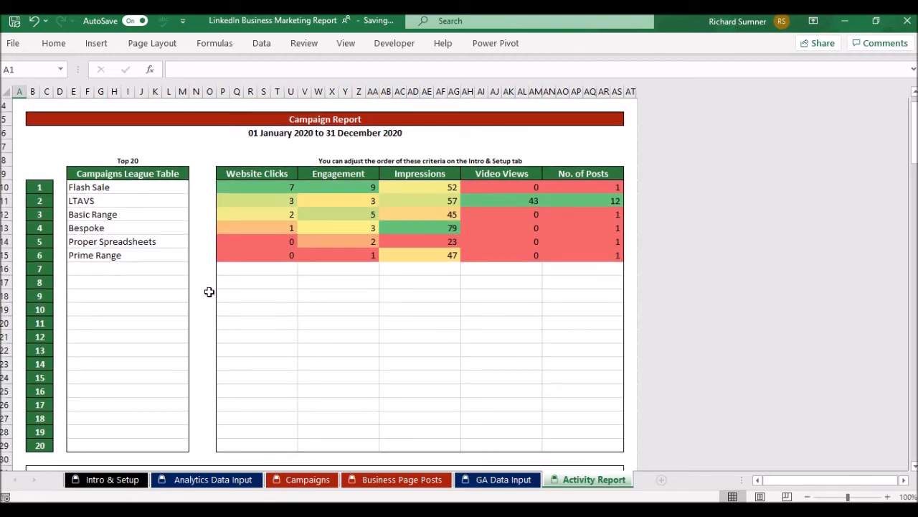
scroll(214, 280, down, 3)
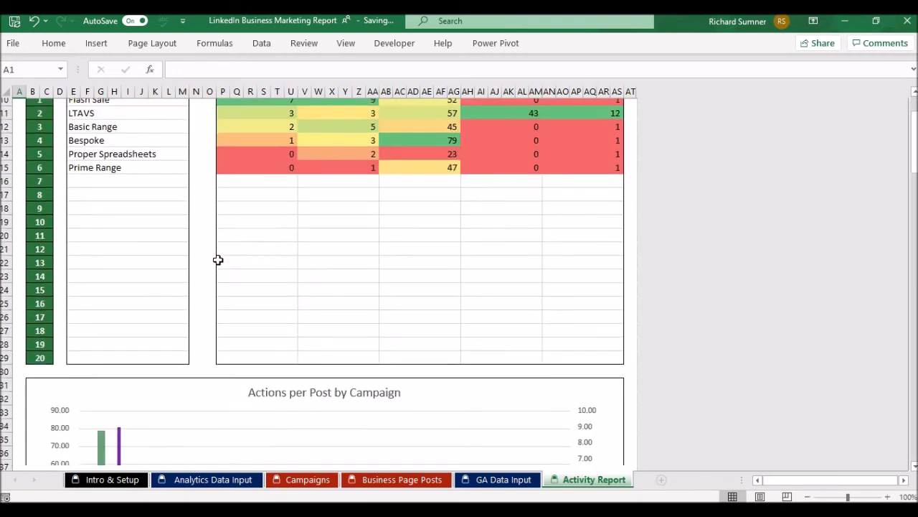
scroll(217, 255, down, 5)
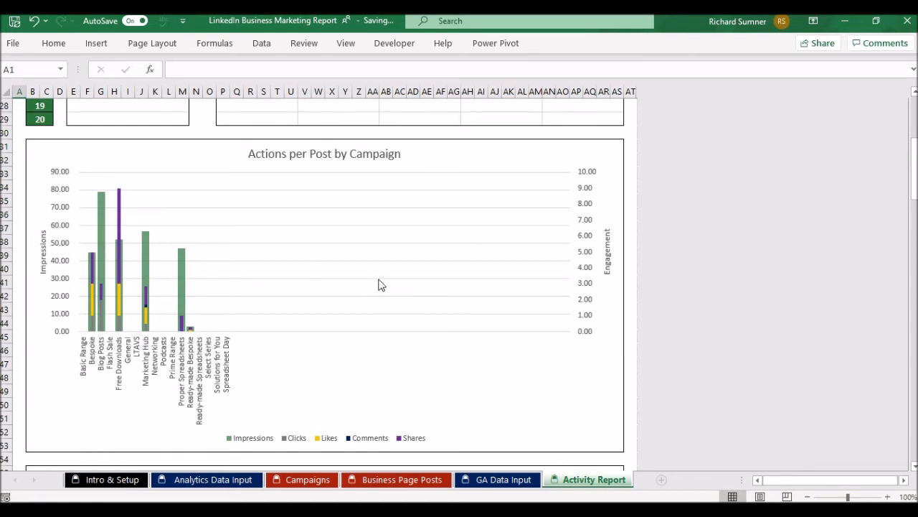
scroll(381, 282, down, 1)
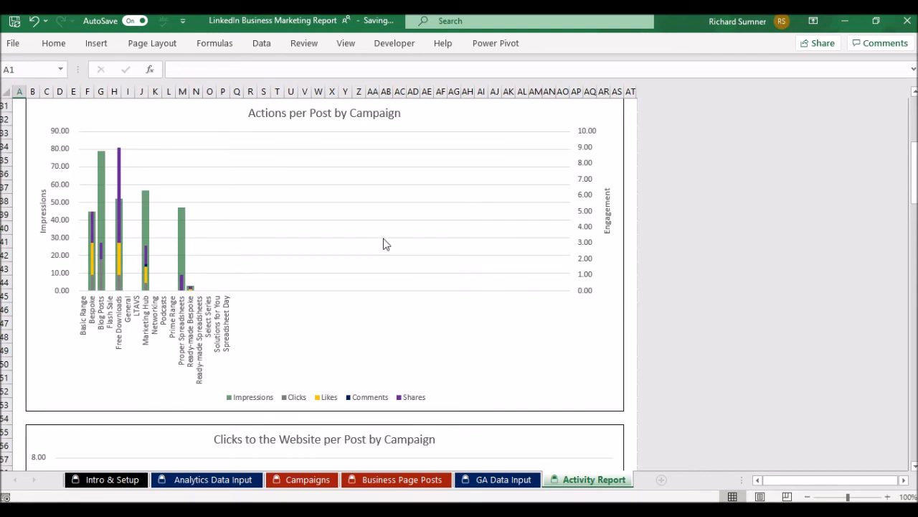
scroll(455, 337, down, 6)
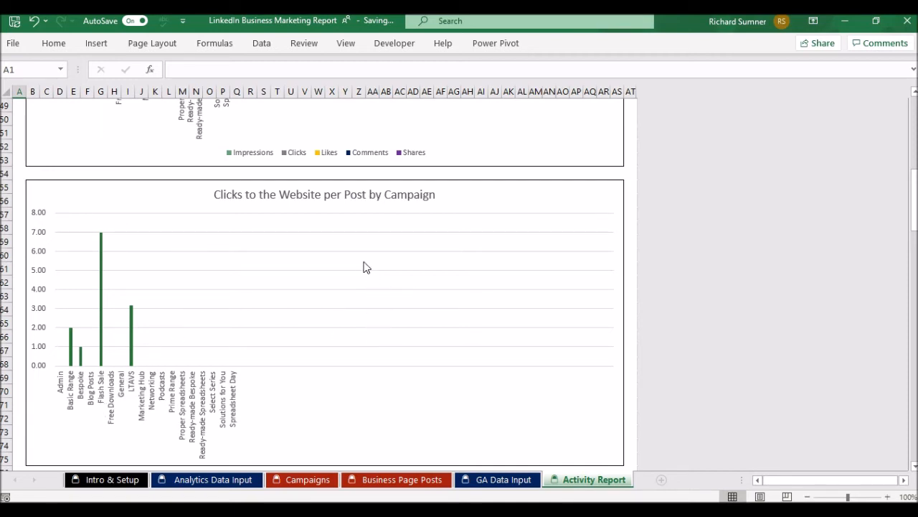
Step: Examine the Monthly Report charts for number of posts by status, total actions and website clicks per month
scroll(351, 237, down, 9)
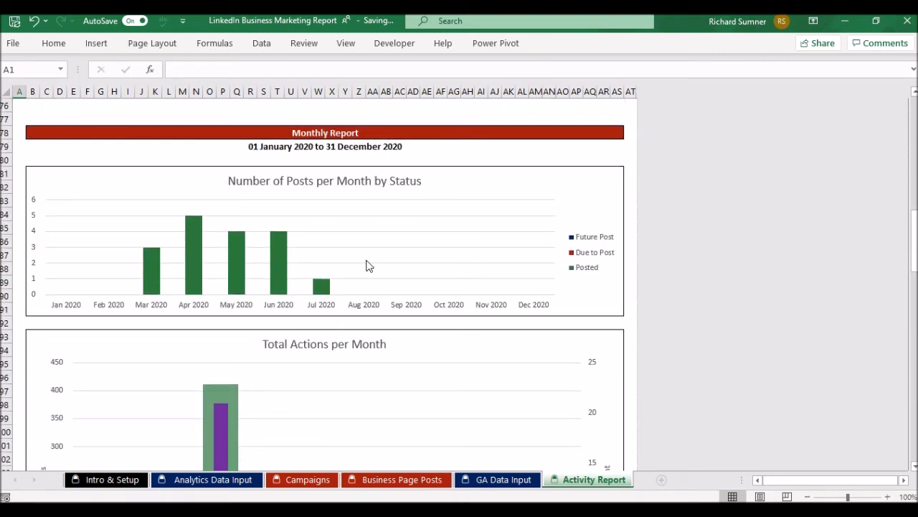
scroll(369, 262, down, 1)
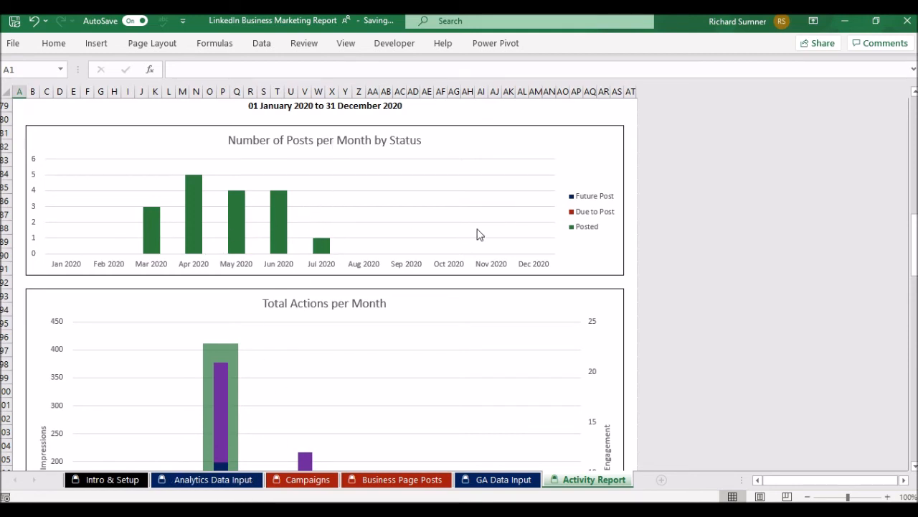
scroll(492, 233, down, 3)
scroll(489, 230, down, 1)
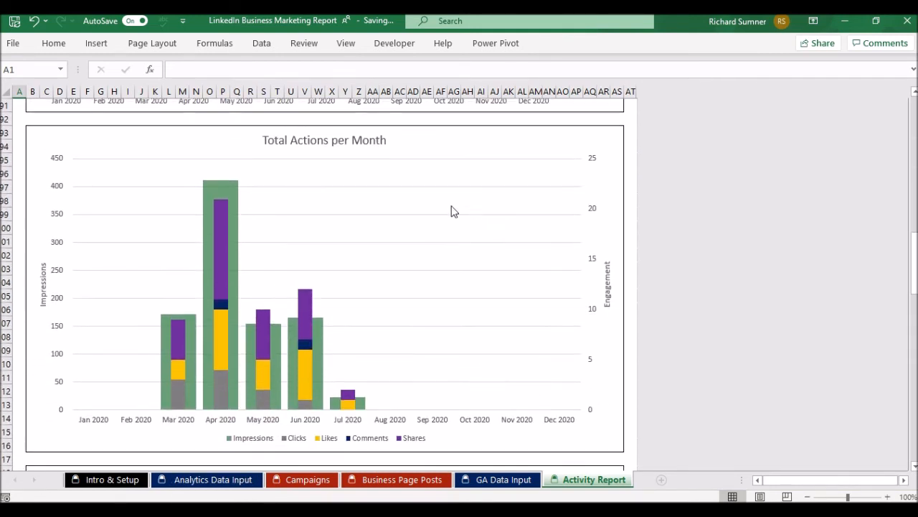
scroll(326, 264, down, 1)
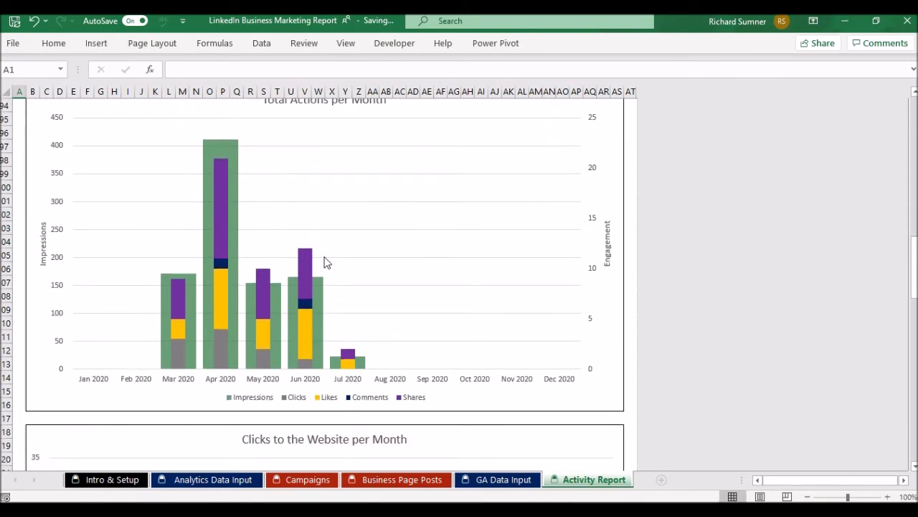
scroll(325, 252, down, 3)
Step: Revisit the Actions per Post by Campaign chart in the Campaign Report section
scroll(325, 230, up, 20)
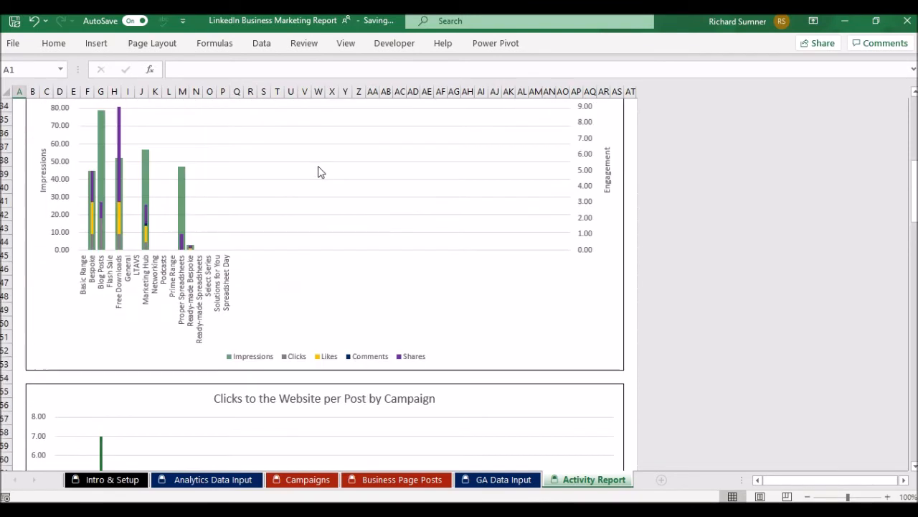
scroll(316, 160, down, 5)
scroll(151, 268, down, 4)
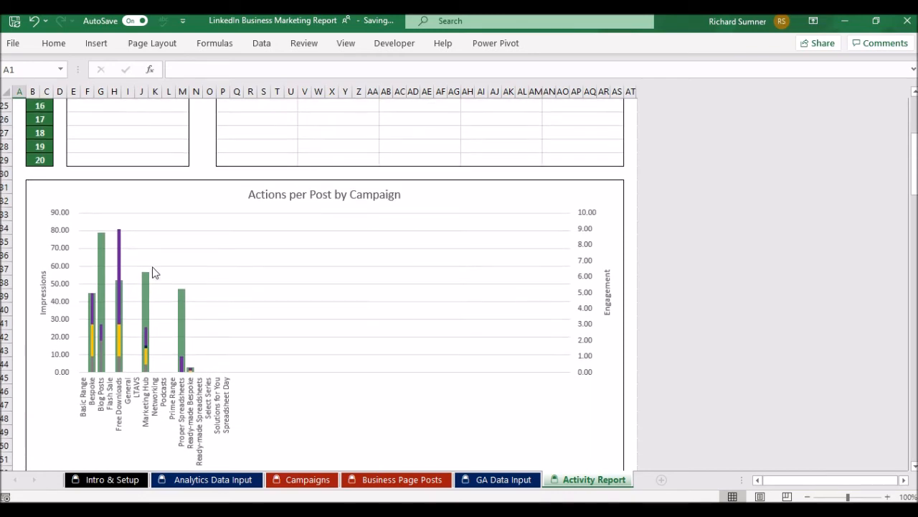
Step: Examine the Monthly Report charts for total actions, website clicks and average post actions per month
scroll(251, 296, down, 20)
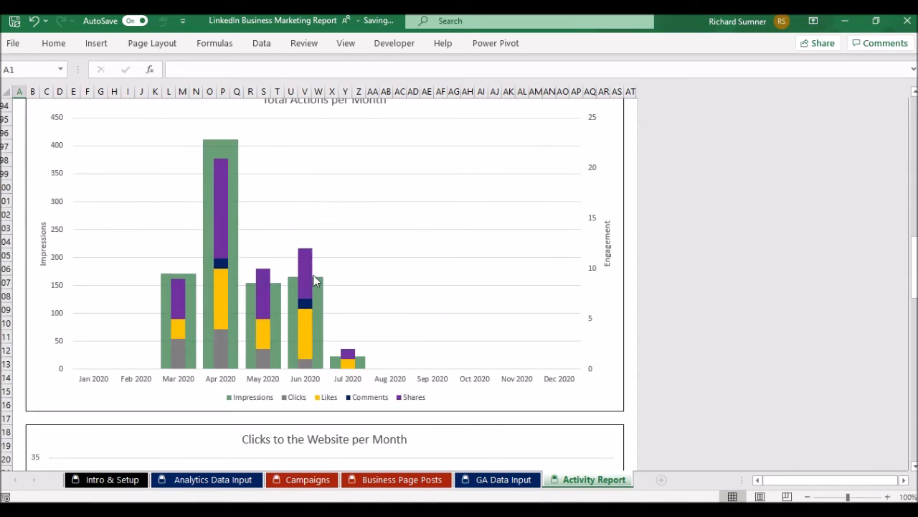
scroll(317, 290, down, 4)
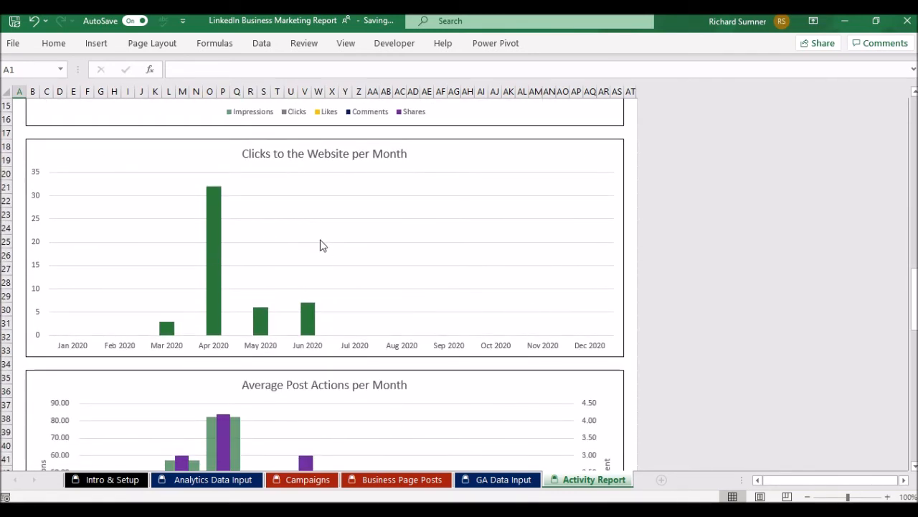
scroll(327, 246, down, 3)
scroll(326, 246, up, 2)
scroll(326, 245, down, 4)
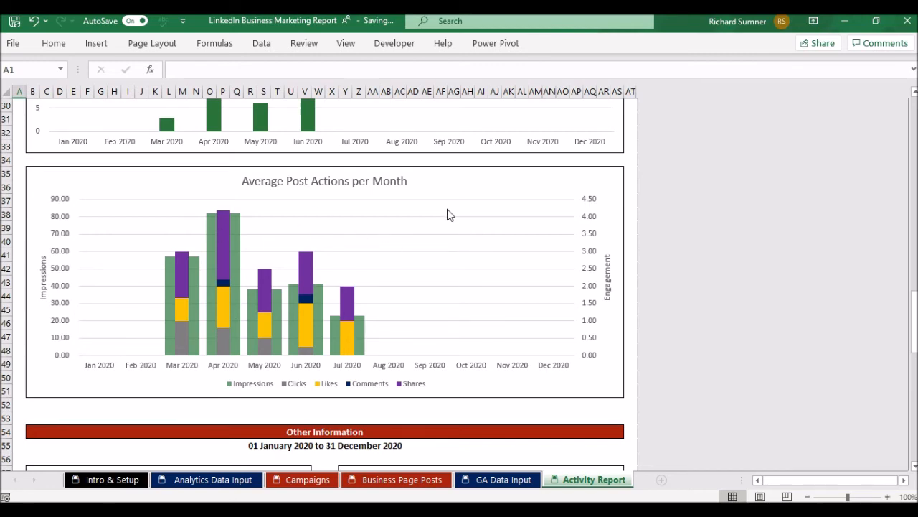
scroll(310, 275, up, 9)
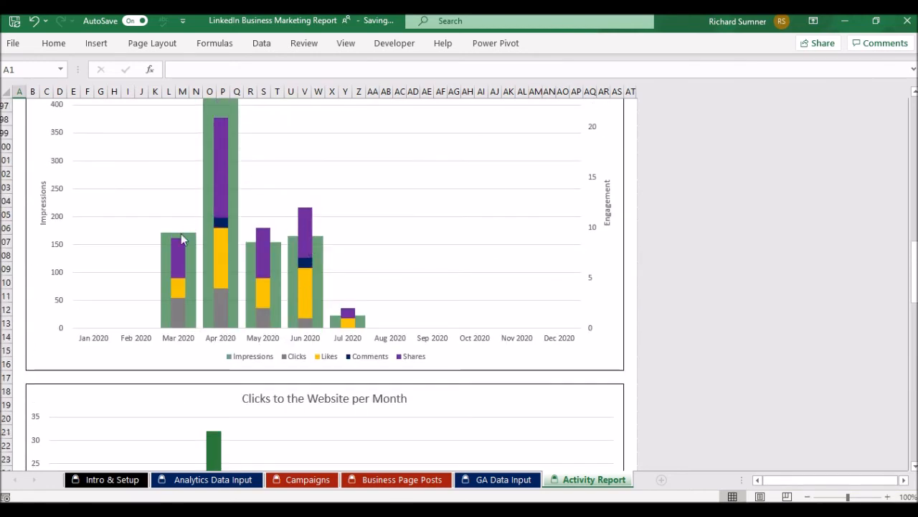
scroll(237, 191, down, 6)
scroll(262, 198, down, 3)
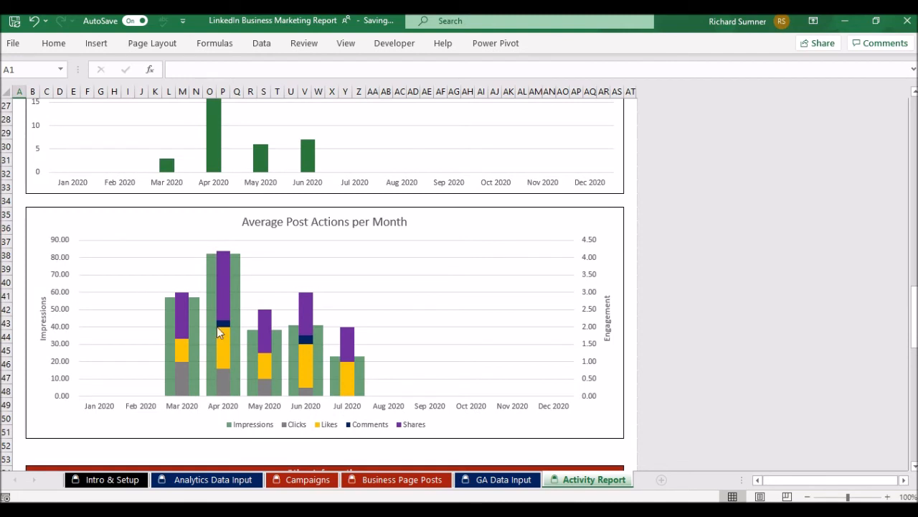
scroll(308, 320, down, 2)
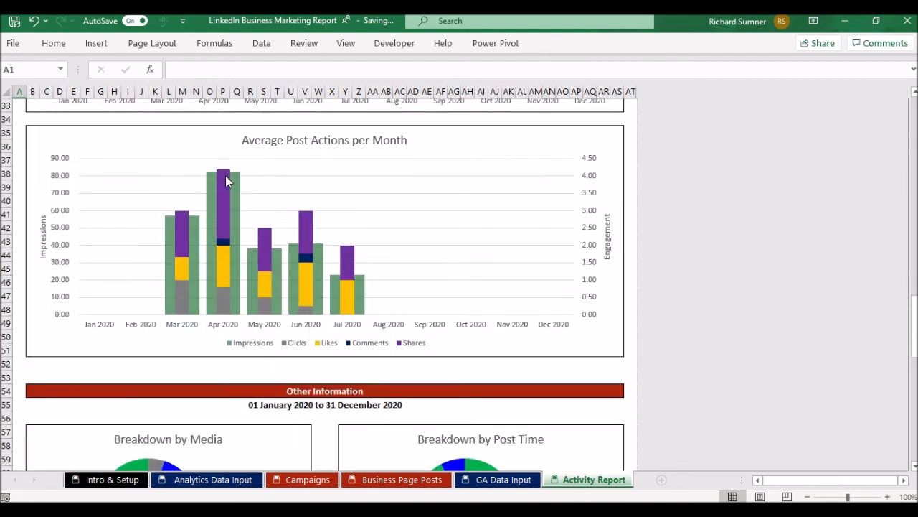
mouse_move(229, 302)
scroll(419, 240, down, 4)
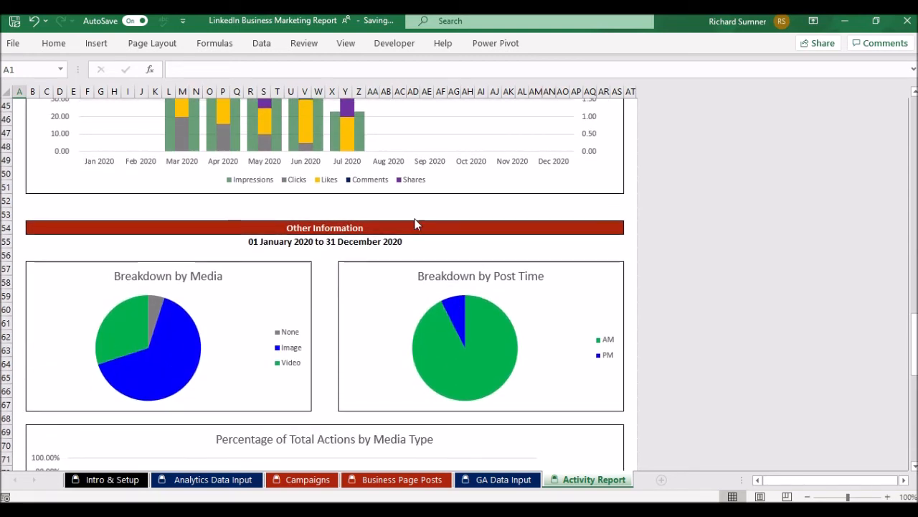
scroll(414, 219, up, 3)
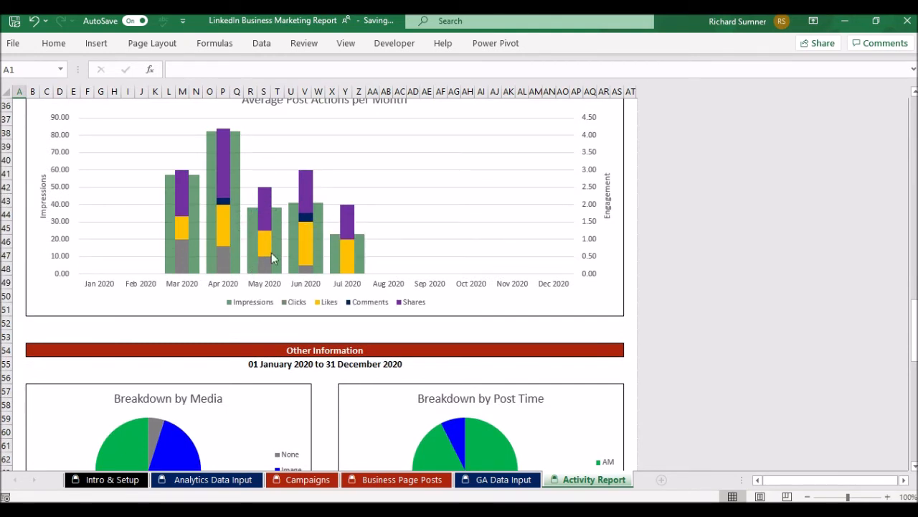
Step: Examine the Other Information pie charts and the charts of total actions by media type and post time
scroll(445, 224, down, 5)
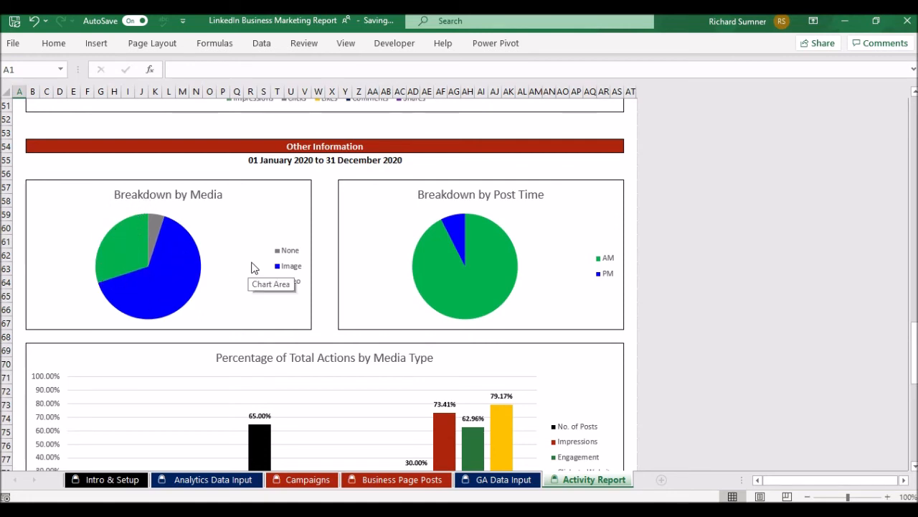
scroll(252, 267, down, 1)
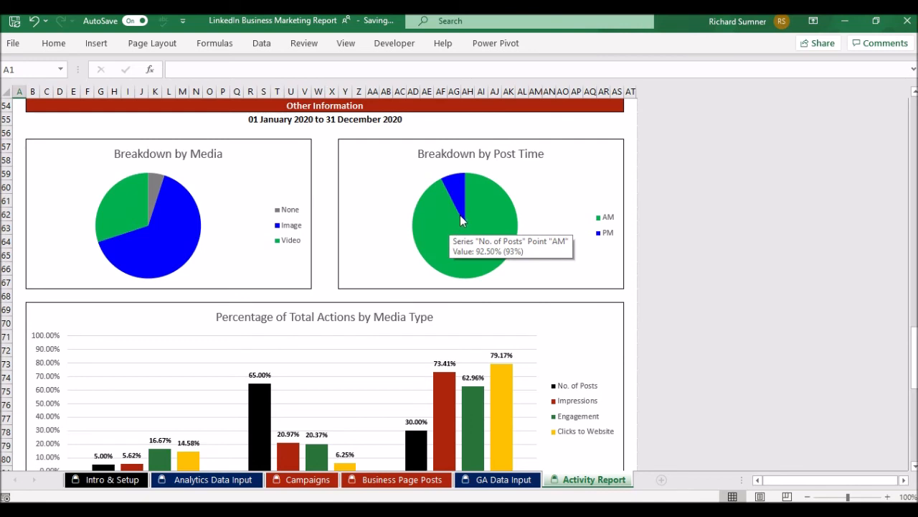
scroll(456, 216, down, 2)
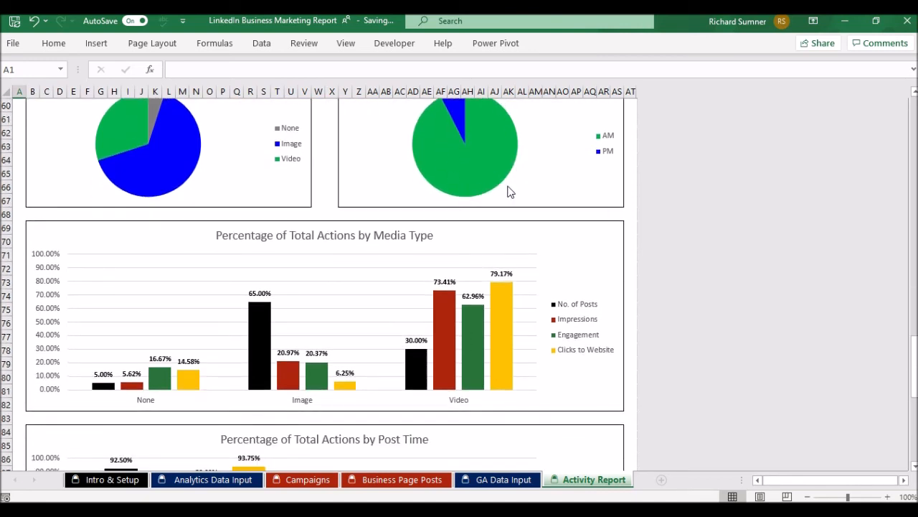
scroll(510, 191, down, 2)
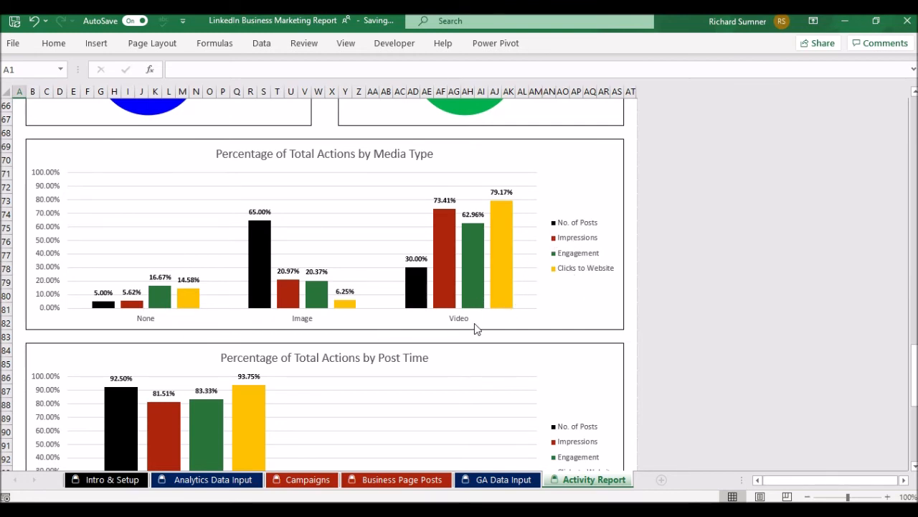
mouse_move(449, 234)
scroll(423, 183, down, 1)
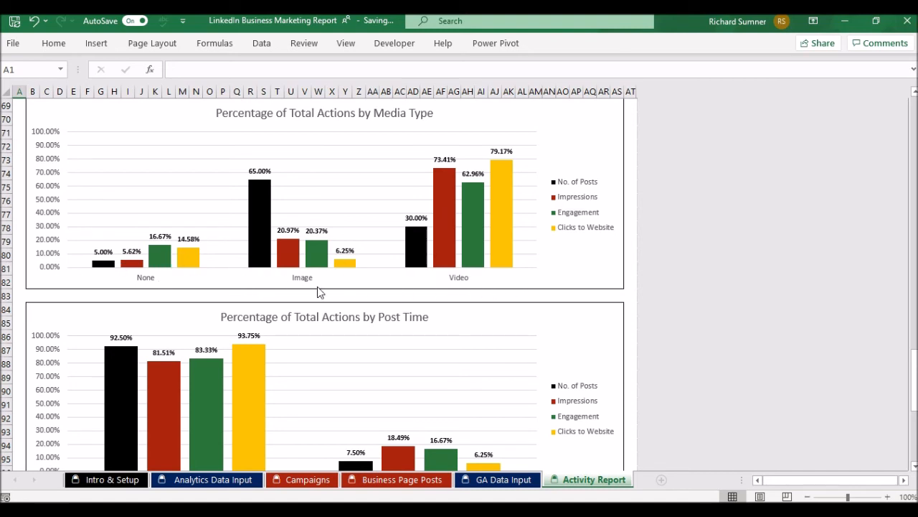
scroll(468, 297, down, 2)
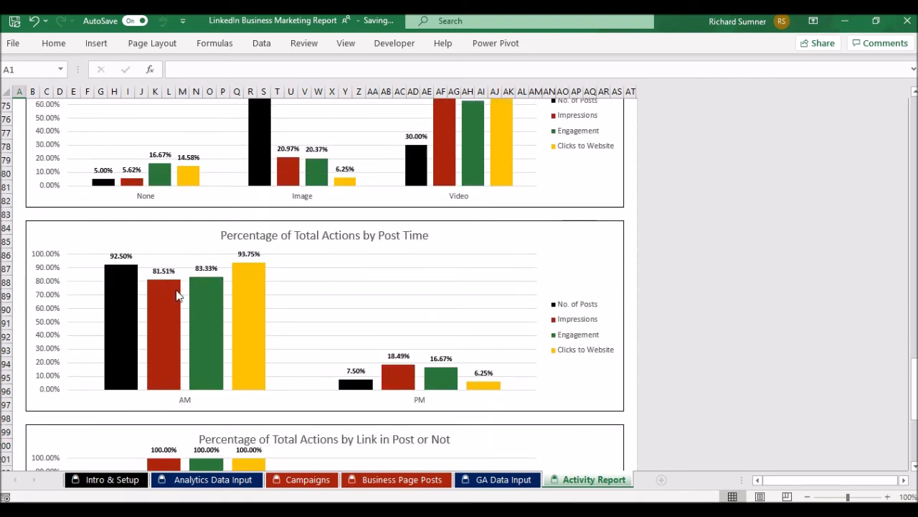
Step: Examine the link-in-post charts and the Impressions Compared to Video Views pie chart at the end of the report
scroll(524, 341, down, 5)
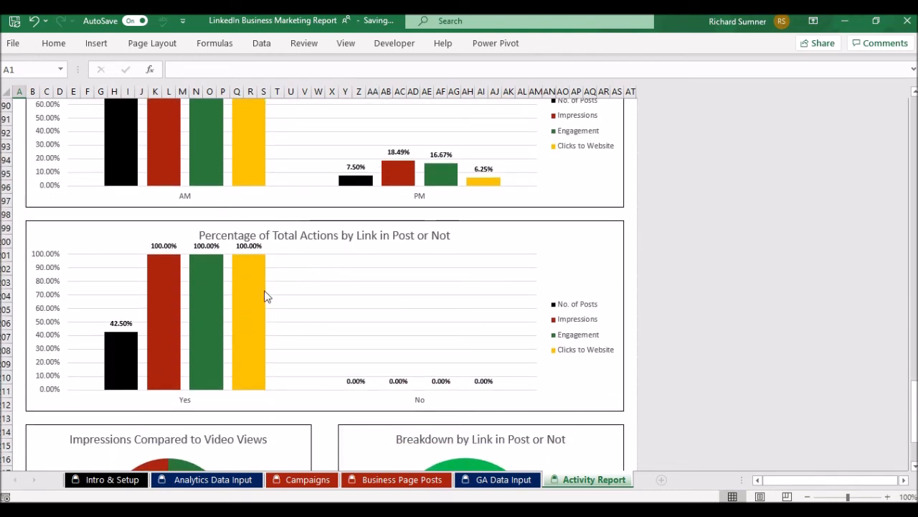
scroll(431, 378, down, 1)
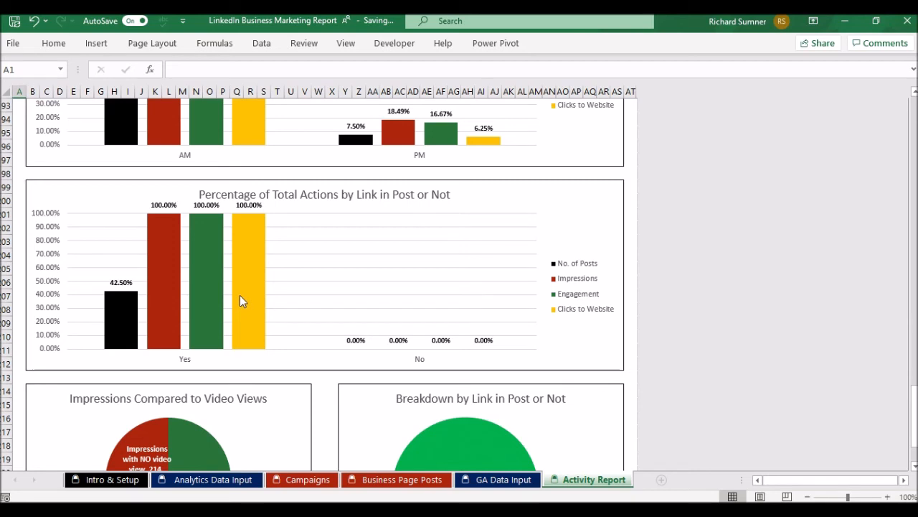
mouse_move(241, 300)
scroll(416, 366, down, 4)
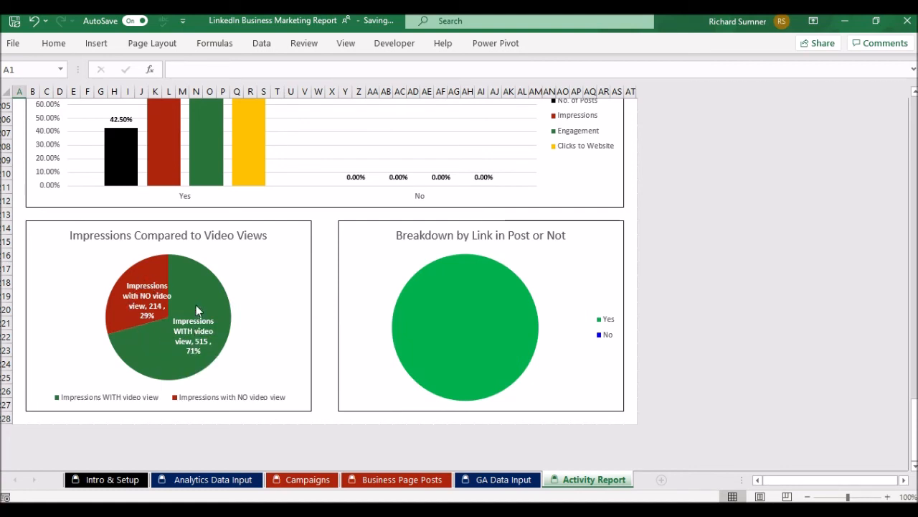
mouse_move(186, 298)
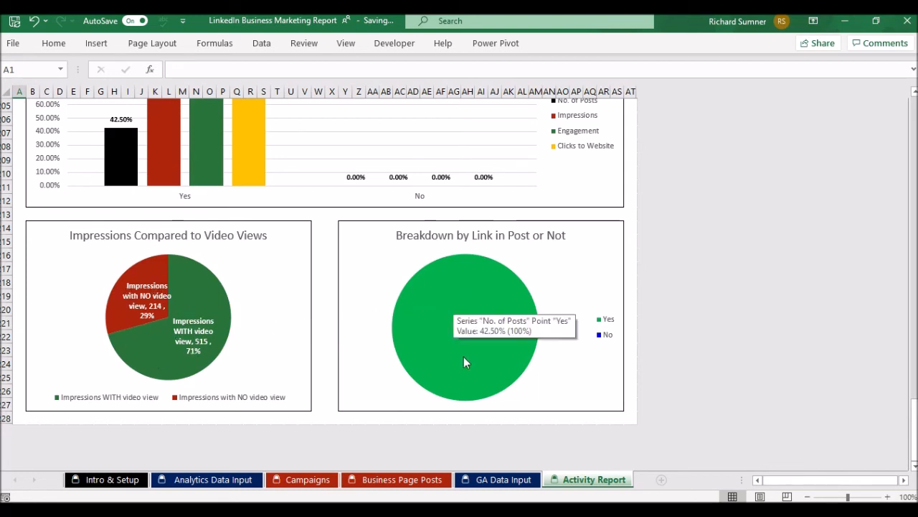
mouse_move(414, 326)
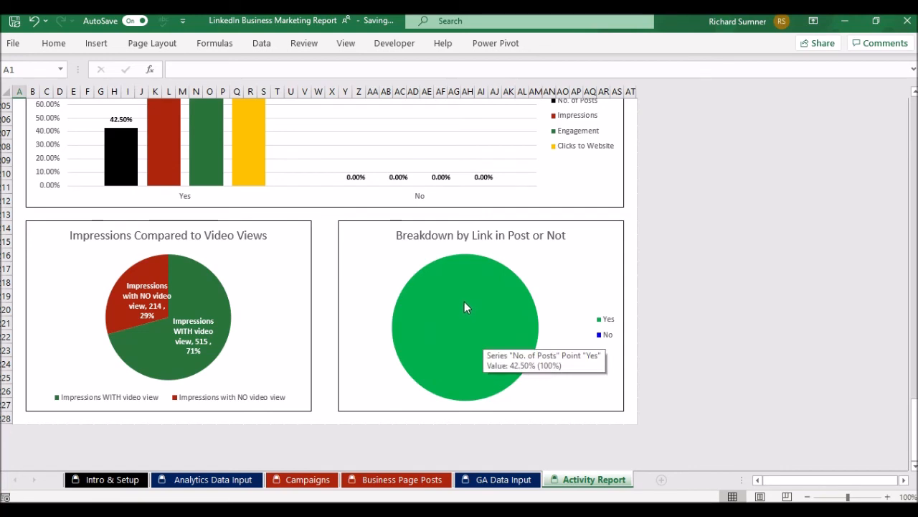
Step: Review the Other Information charts again, from Breakdown by Media to total actions by link in post
scroll(464, 302, up, 2)
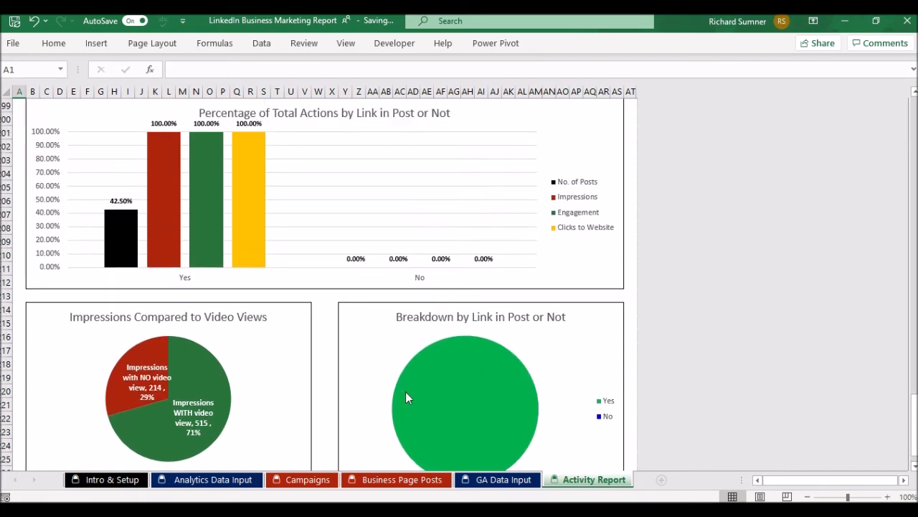
scroll(381, 279, up, 3)
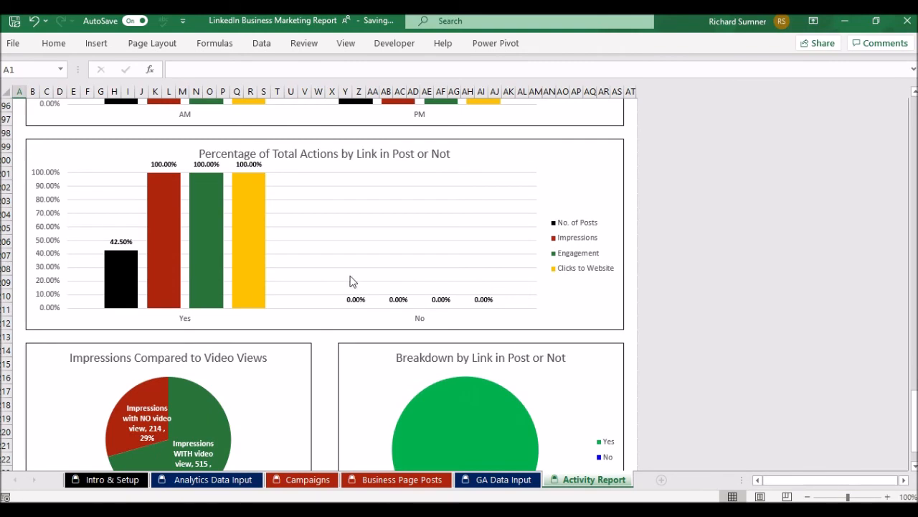
scroll(359, 265, up, 14)
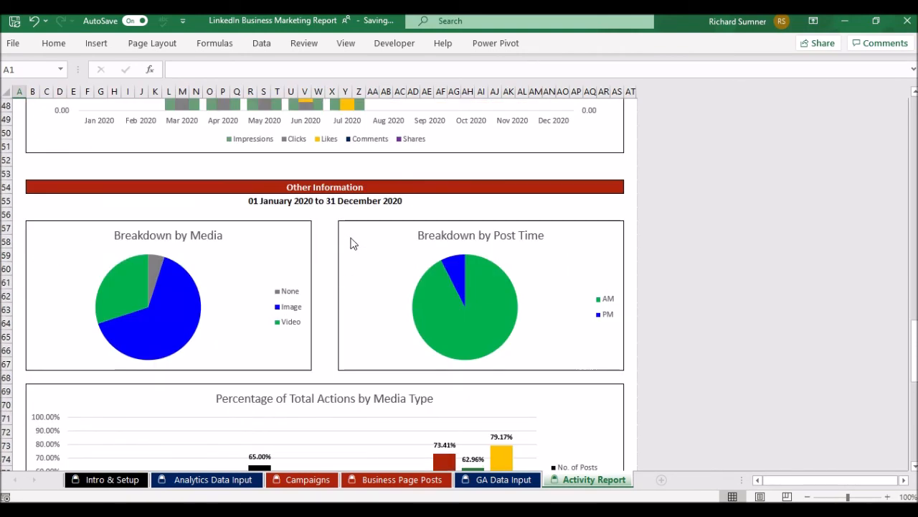
scroll(330, 345, down, 6)
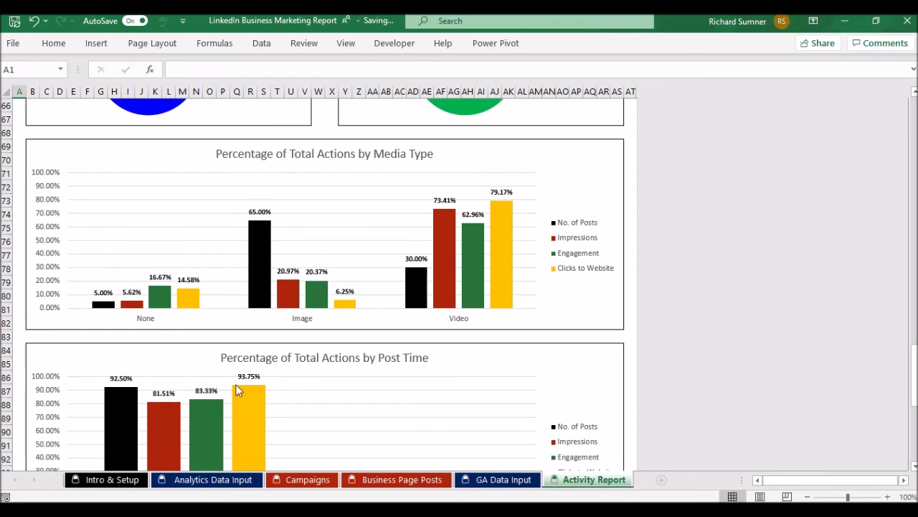
scroll(237, 389, down, 2)
scroll(299, 390, down, 3)
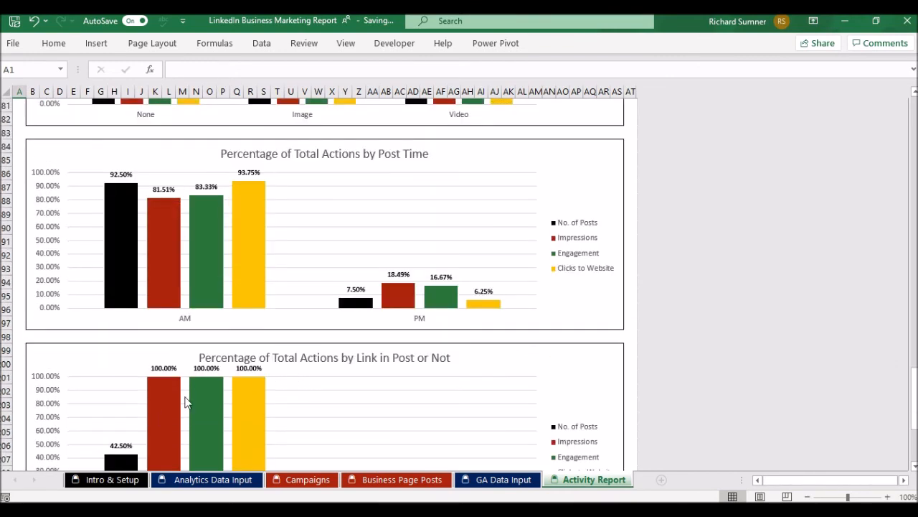
scroll(318, 396, down, 2)
Step: Look back over the Monthly Report charts and return to the Campaigns League Table at the start of the Activity Report
scroll(317, 381, up, 14)
scroll(320, 362, up, 16)
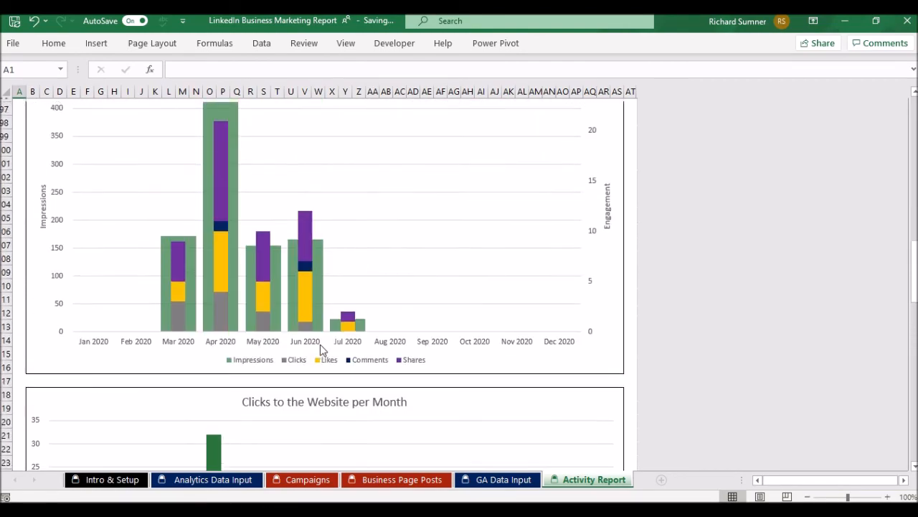
scroll(321, 349, up, 8)
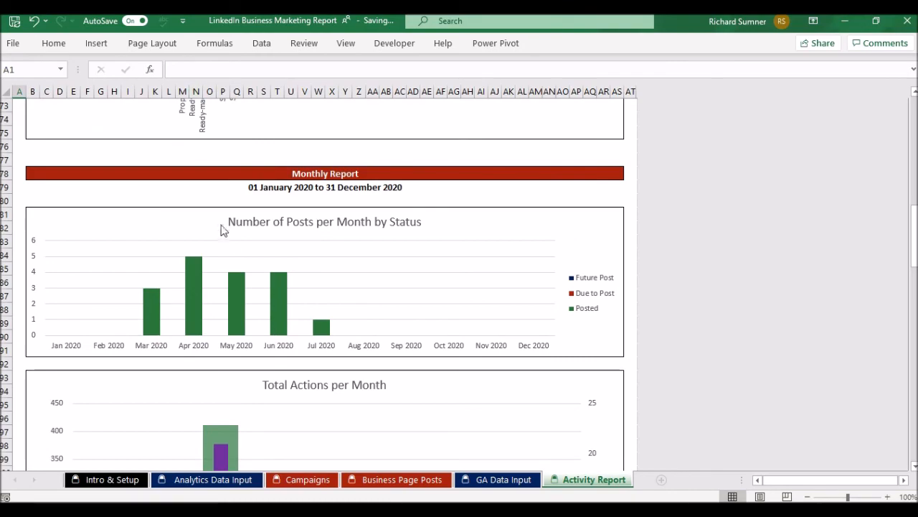
scroll(249, 254, down, 13)
scroll(251, 253, down, 4)
scroll(251, 252, up, 20)
scroll(253, 244, up, 18)
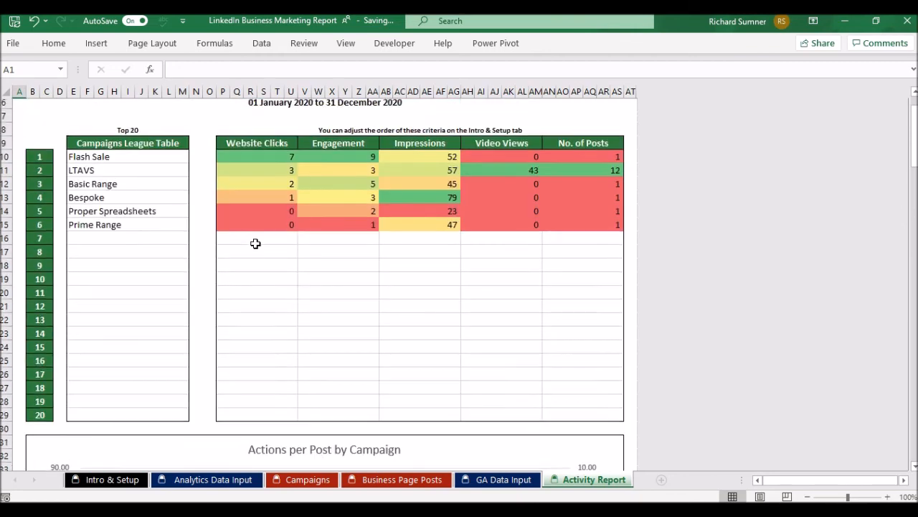
scroll(256, 244, up, 2)
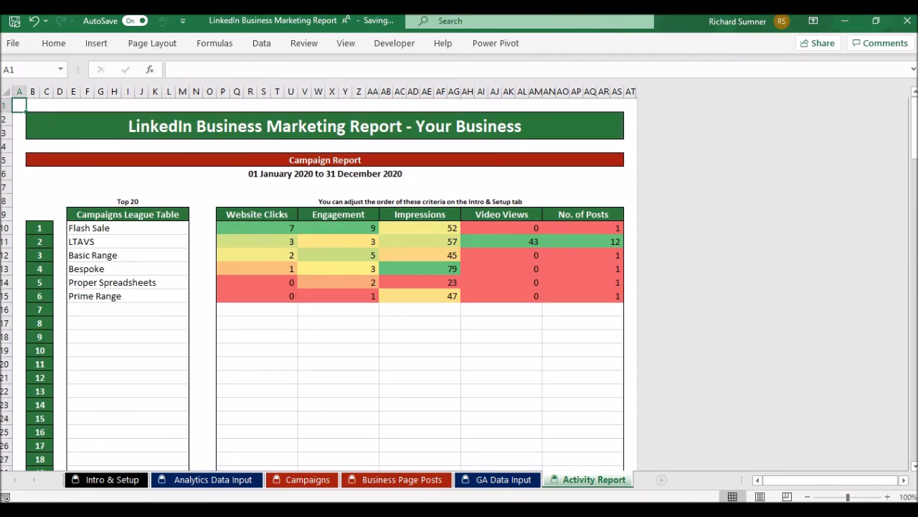
Step: View the Business Page Posts sheet and the Google Analytics data on the GA Data Input sheet
click(379, 481)
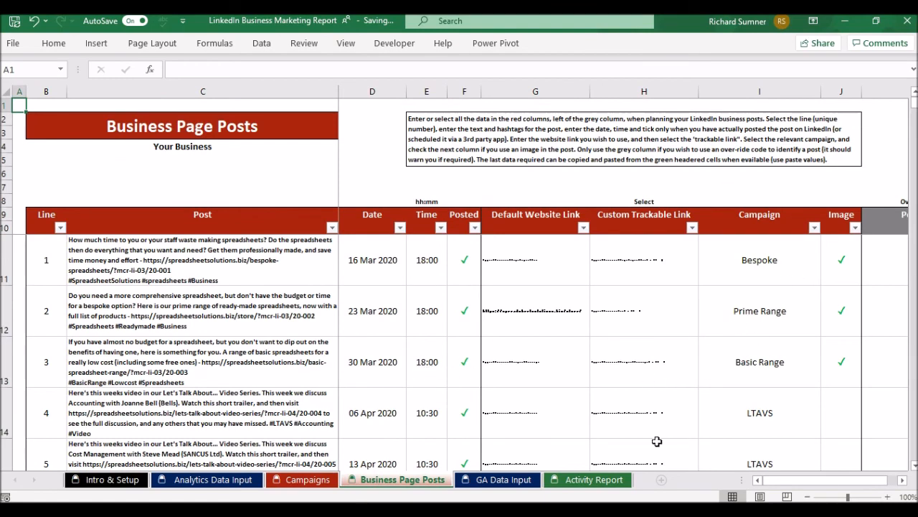
drag(801, 482, 771, 481)
click(511, 485)
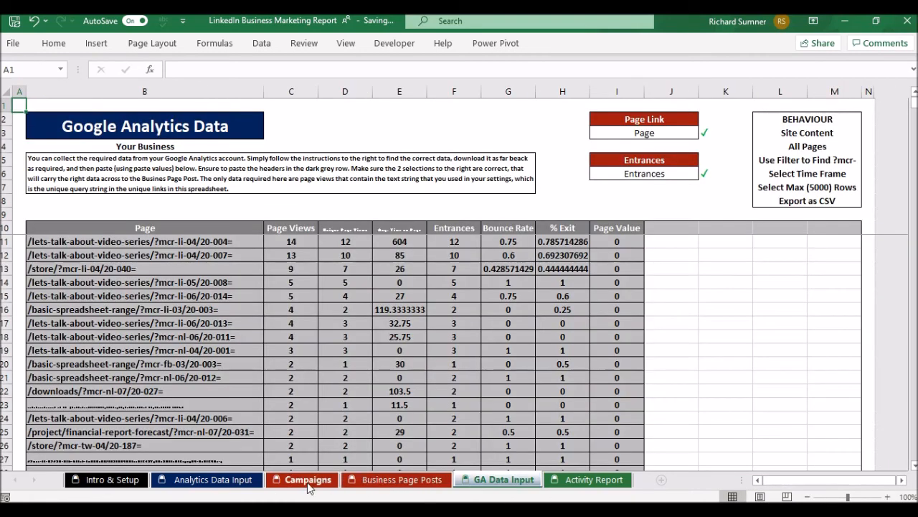
Step: Clear the contents of the whole imported data block starting at B10 on the Analytics Data Input sheet, and reselect A1
click(201, 483)
click(31, 224)
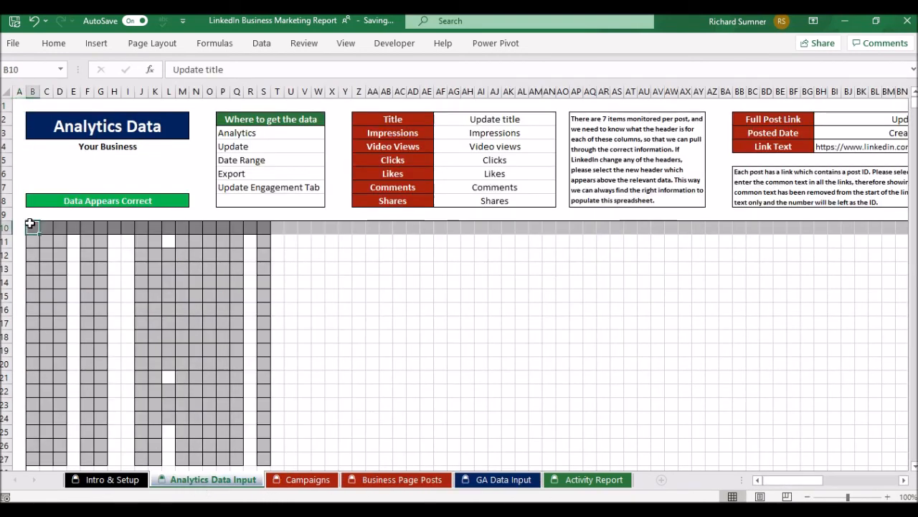
key(ctrl+shift+Right)
key(ctrl+shift+Down)
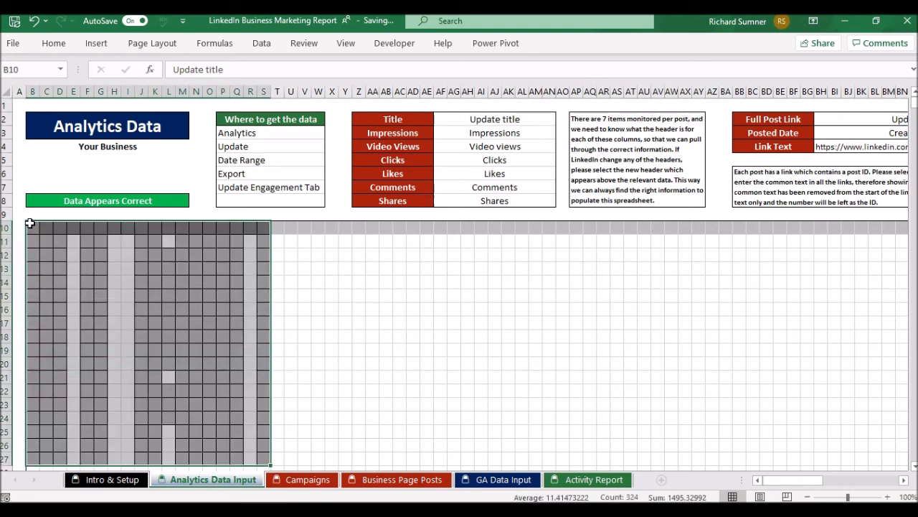
right_click(205, 323)
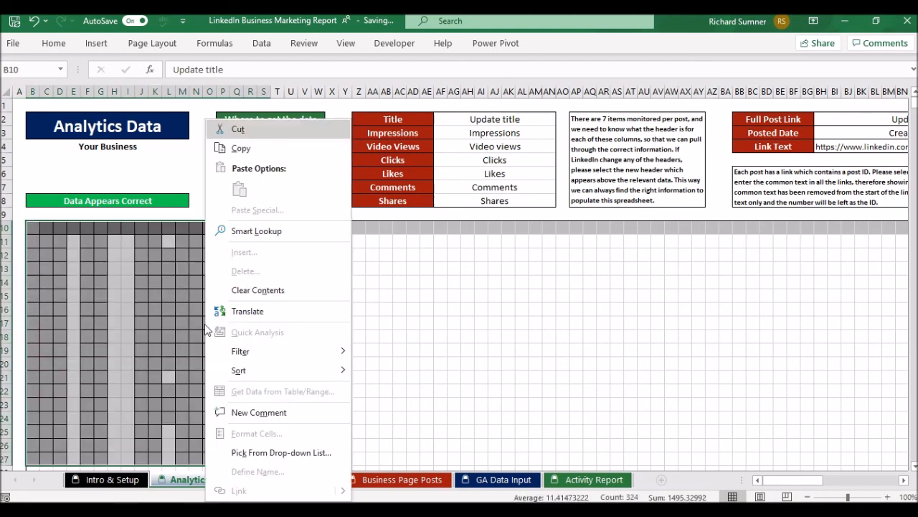
click(254, 289)
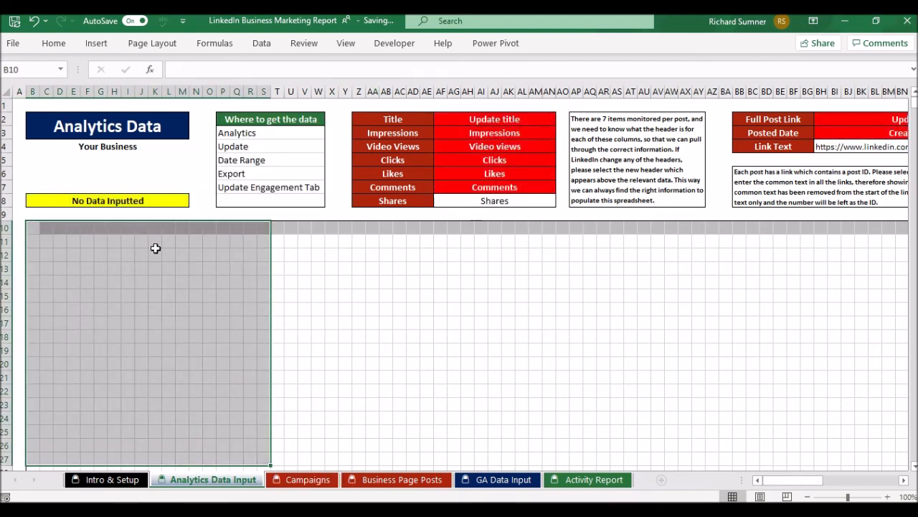
click(20, 105)
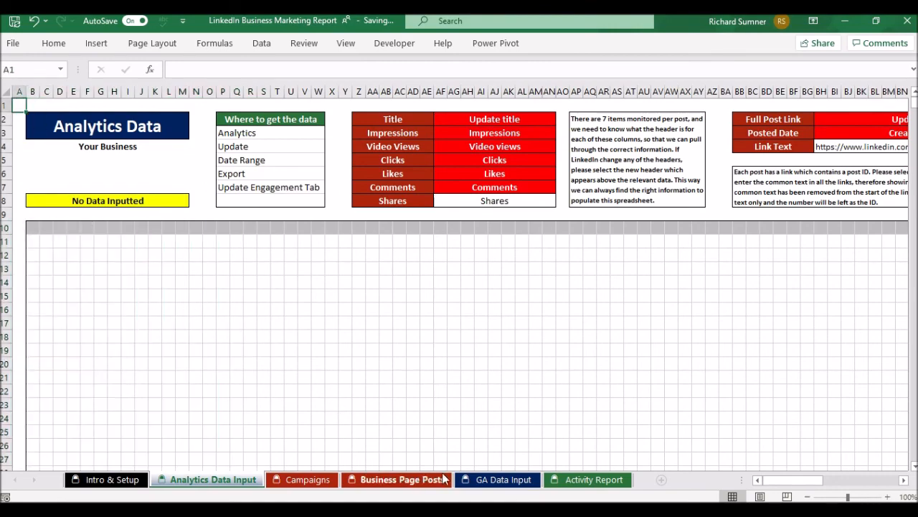
Step: Clear the contents of the whole Google Analytics data block starting at B10 on the GA Data Input sheet
click(502, 479)
click(87, 229)
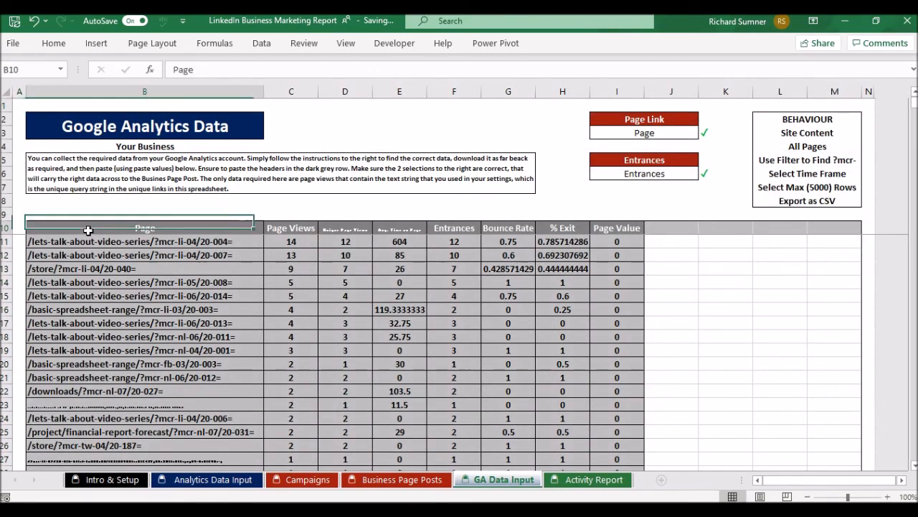
key(ctrl+shift+Right)
key(ctrl+shift+Down)
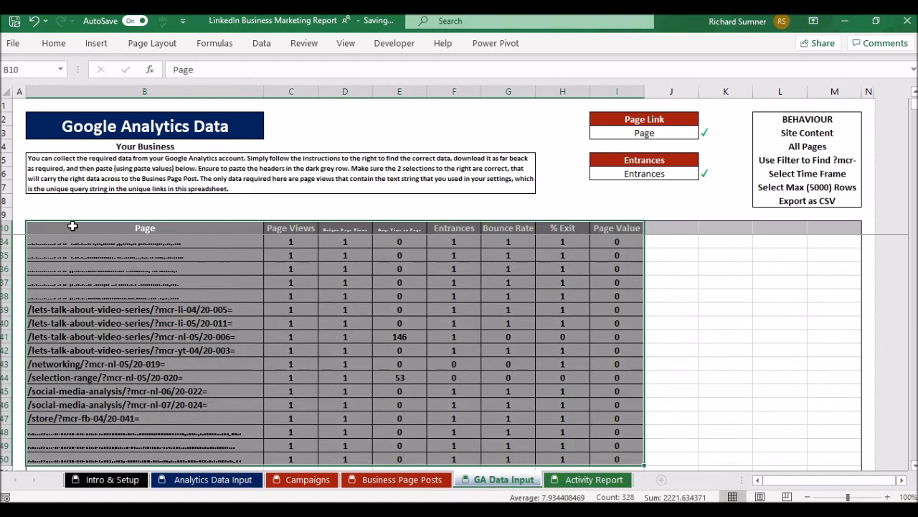
right_click(198, 313)
click(247, 290)
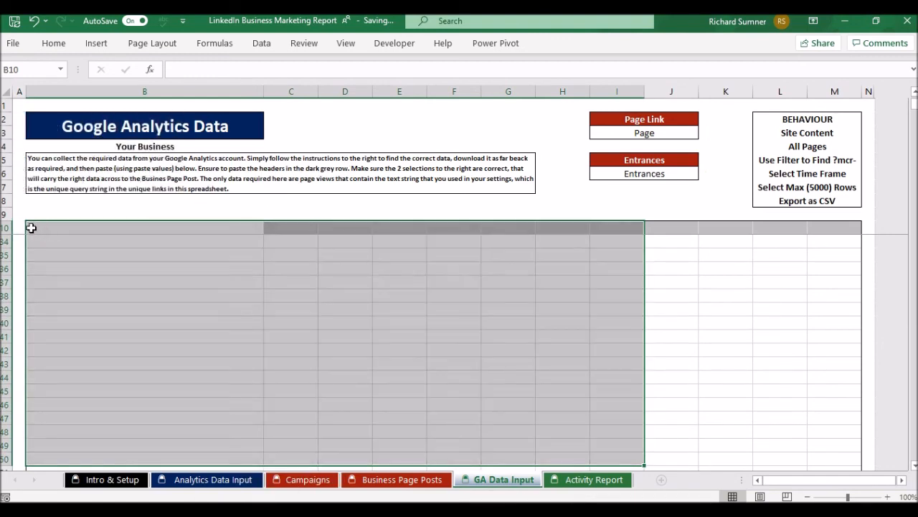
Step: Return the selection to cell A1 on the GA Data Input sheet
click(32, 227)
key(Down)
key(Up)
key(Up)
key(Up)
key(Up)
key(Up)
key(Up)
key(Up)
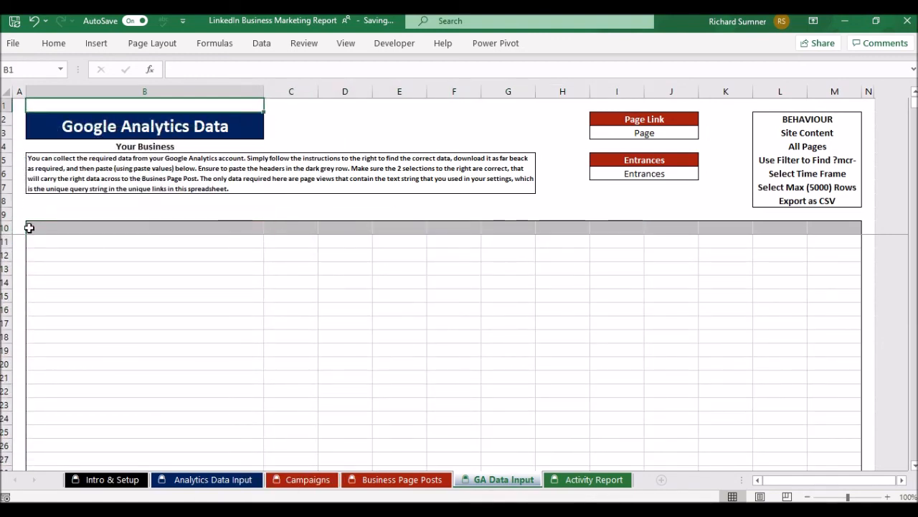
key(Left)
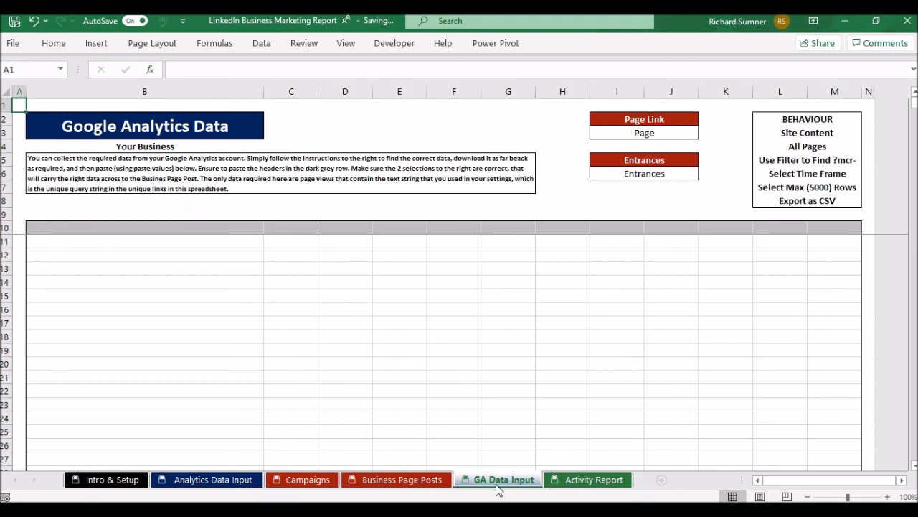
Step: View the Activity Report's Campaigns League Table and the pasted post figures on the Business Page Posts sheet, down to line 21
click(551, 483)
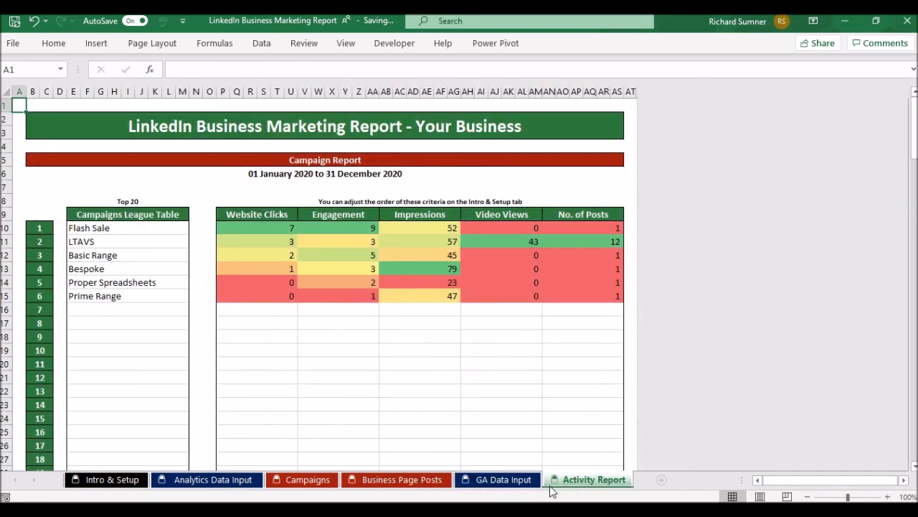
click(361, 486)
drag(796, 481, 811, 487)
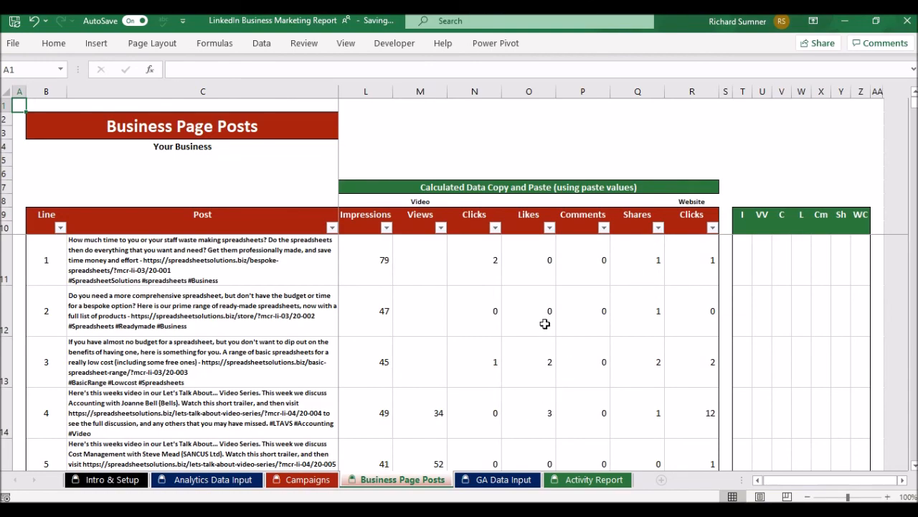
scroll(542, 309, down, 2)
scroll(522, 341, down, 3)
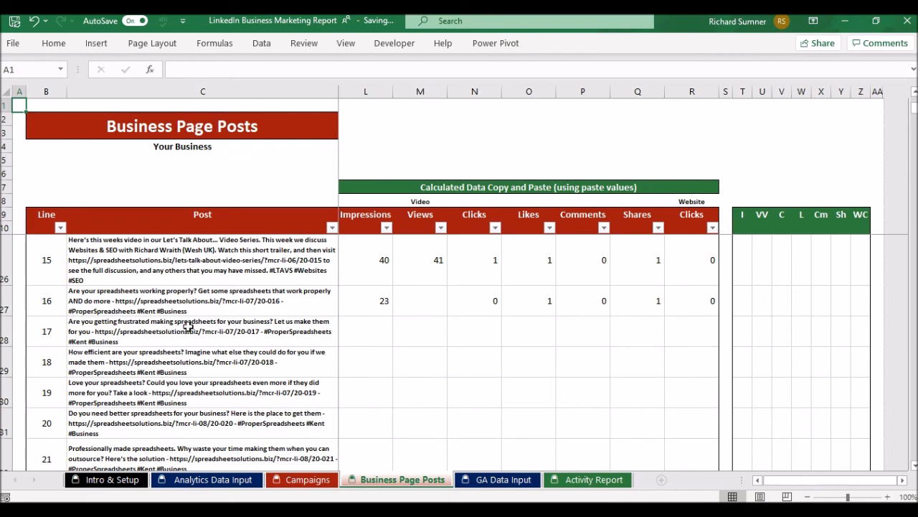
Step: Examine the dates and posted ticks on the Business Page Posts sheet, from line 17 back up to line 12
click(319, 328)
key(Right)
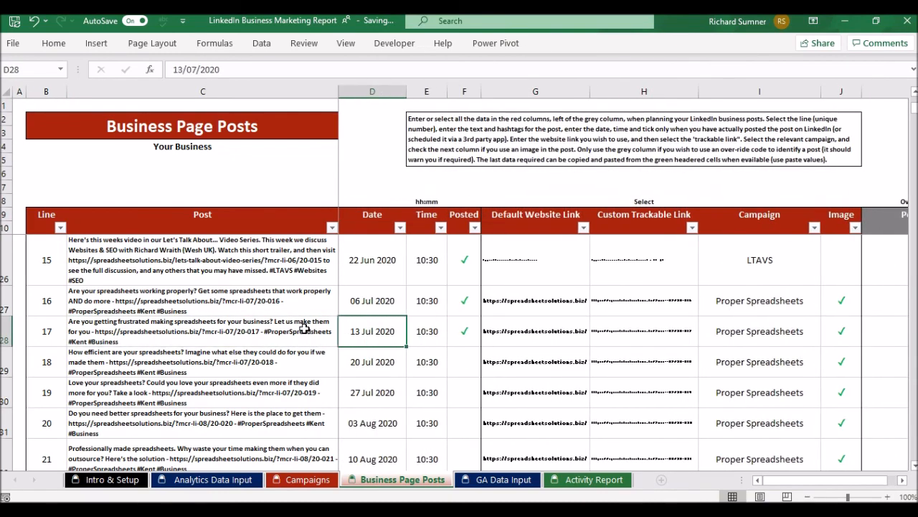
key(Up)
key(Up)
key(Up)
key(Up)
key(Up)
key(Up)
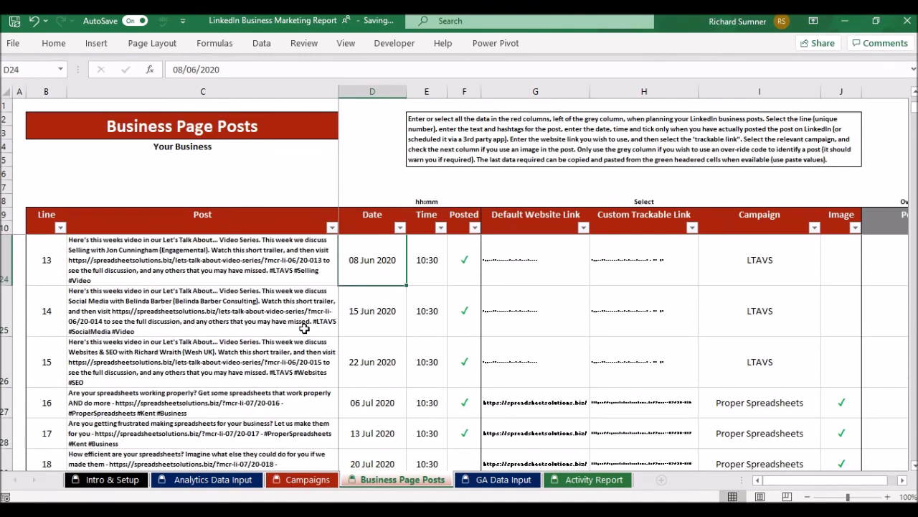
key(Down)
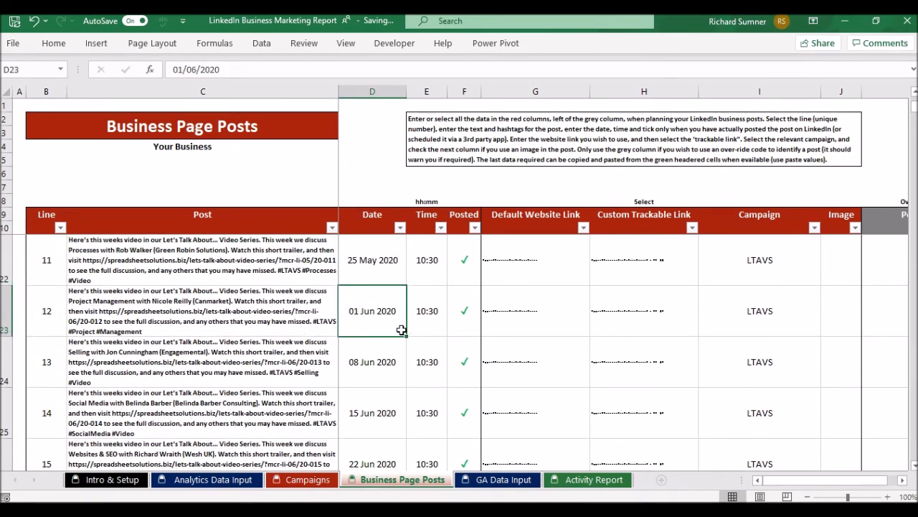
Step: Check the cleared Analytics Data Input and GA Data Input sheets
click(204, 480)
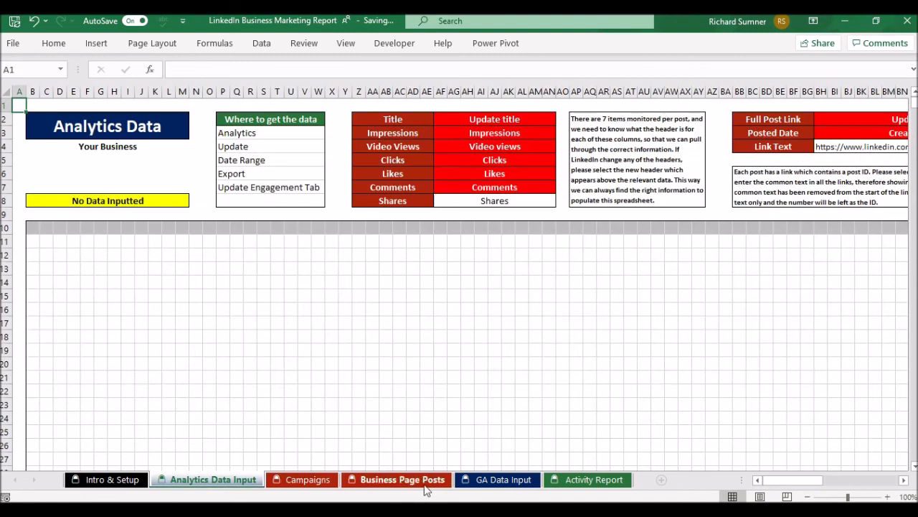
click(500, 479)
click(205, 485)
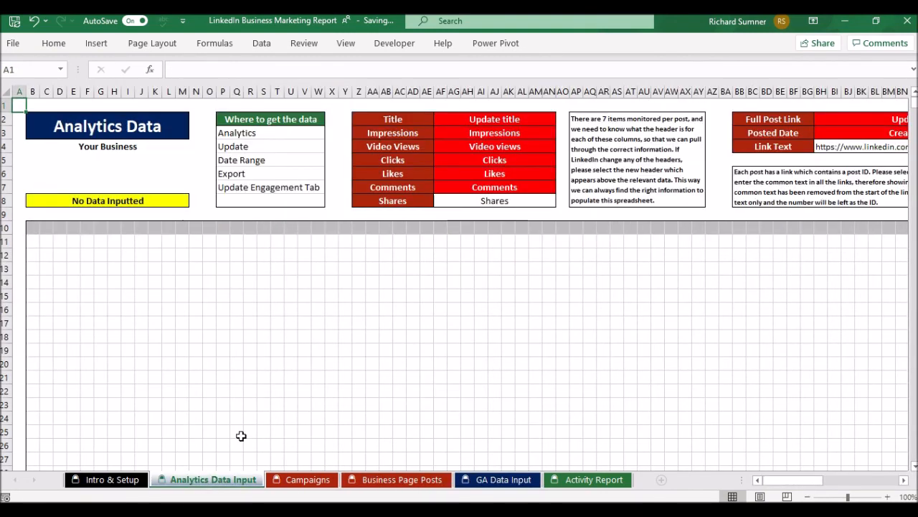
Step: Review the Post ID column and pasted figures for lines 11 to 15 on Business Page Posts, and return to A1
click(379, 482)
drag(802, 479, 815, 479)
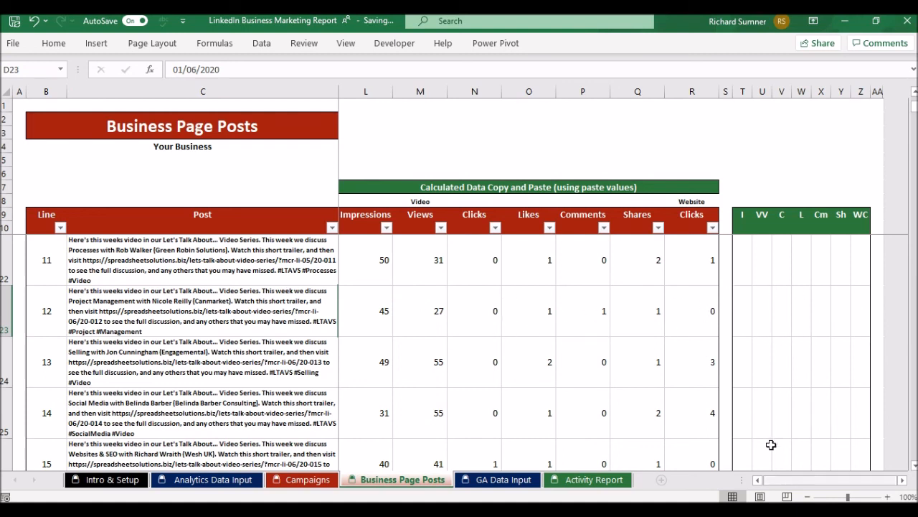
click(358, 310)
key(Left)
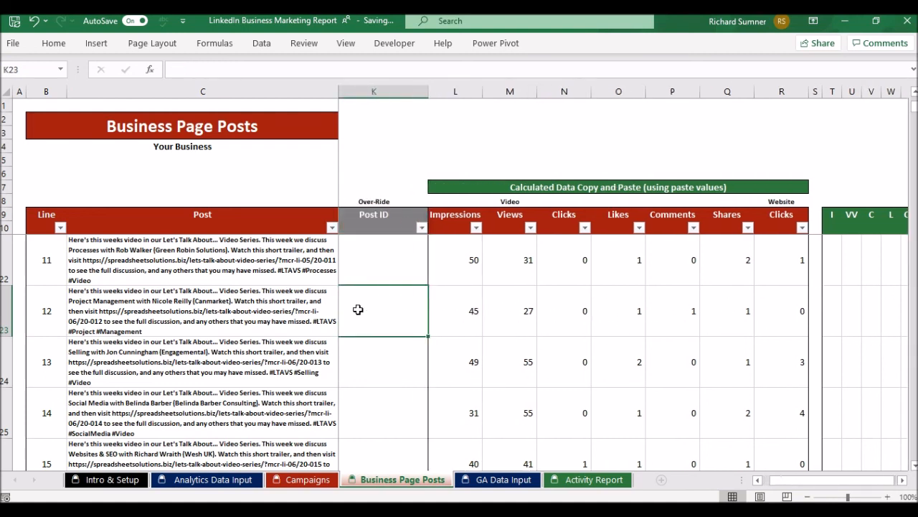
key(Right)
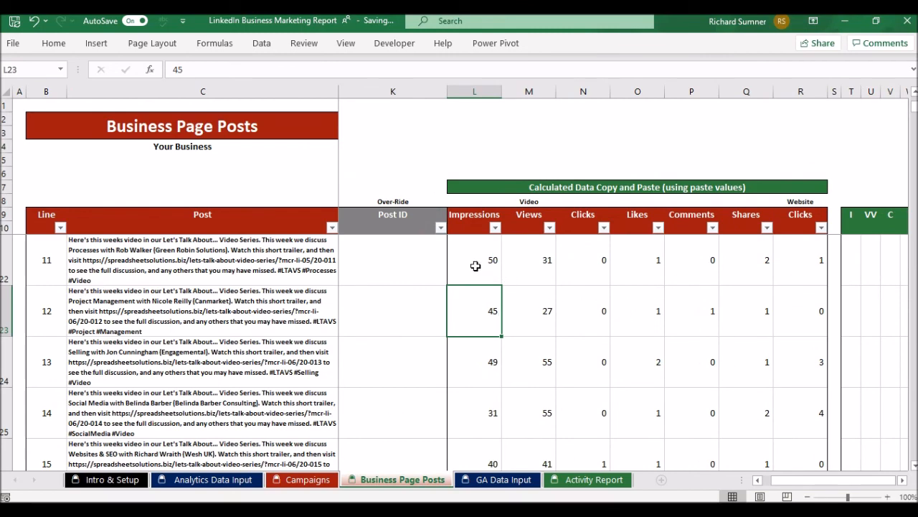
key(Left)
key(Home)
key(Up)
key(Up)
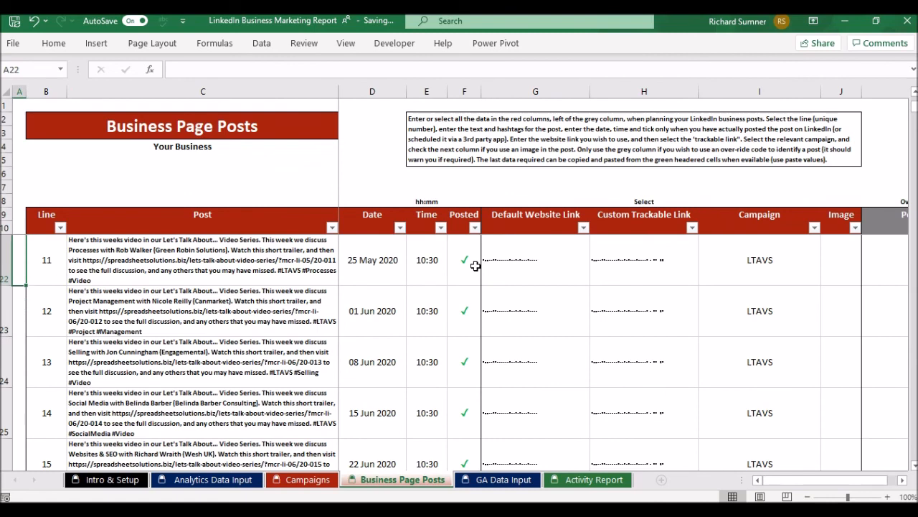
key(ctrl+Home)
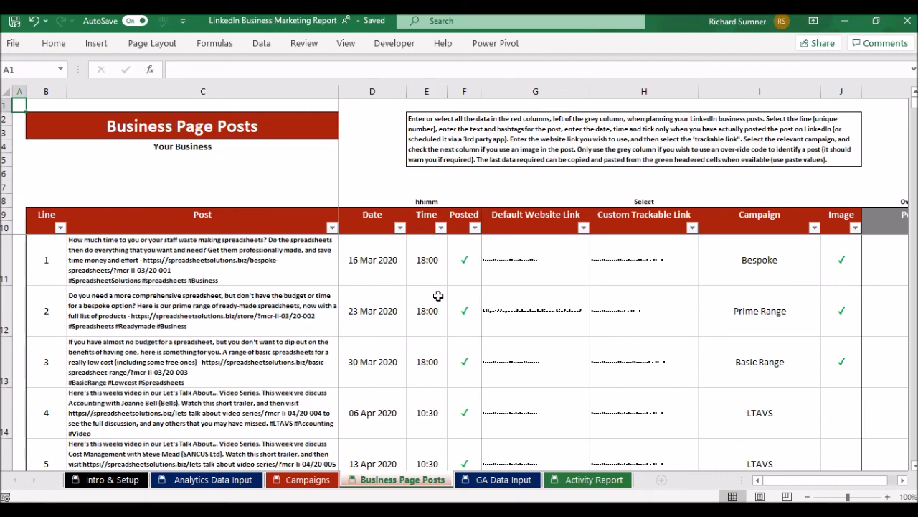
Step: View the Campaigns and Analytics Data Input sheets and return to the Intro & Setup sheet
click(283, 480)
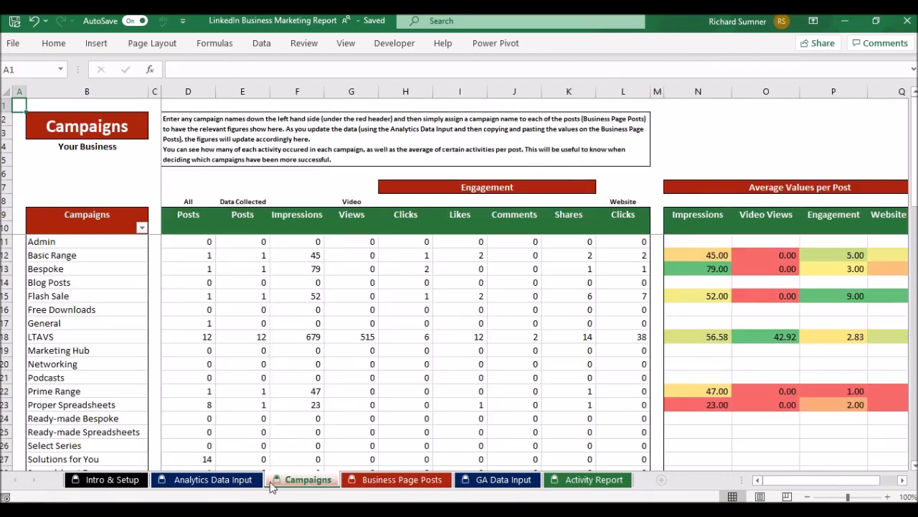
click(217, 482)
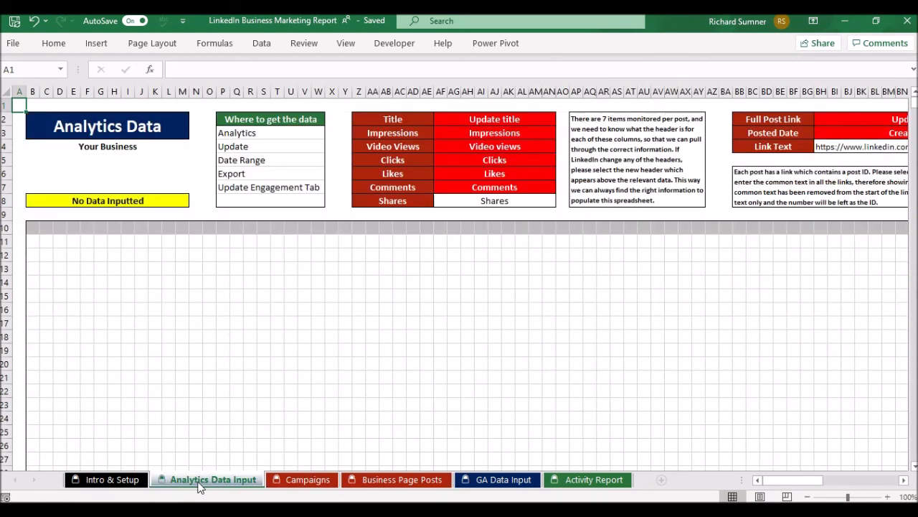
click(112, 480)
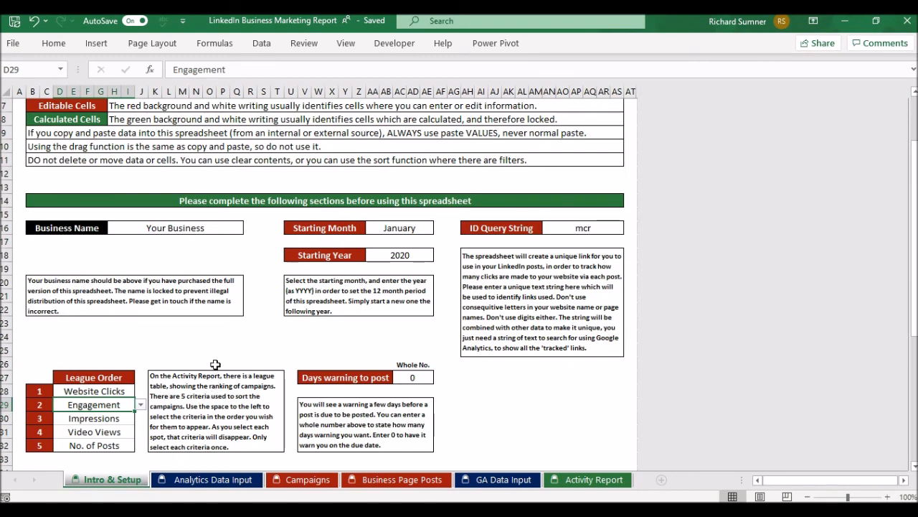